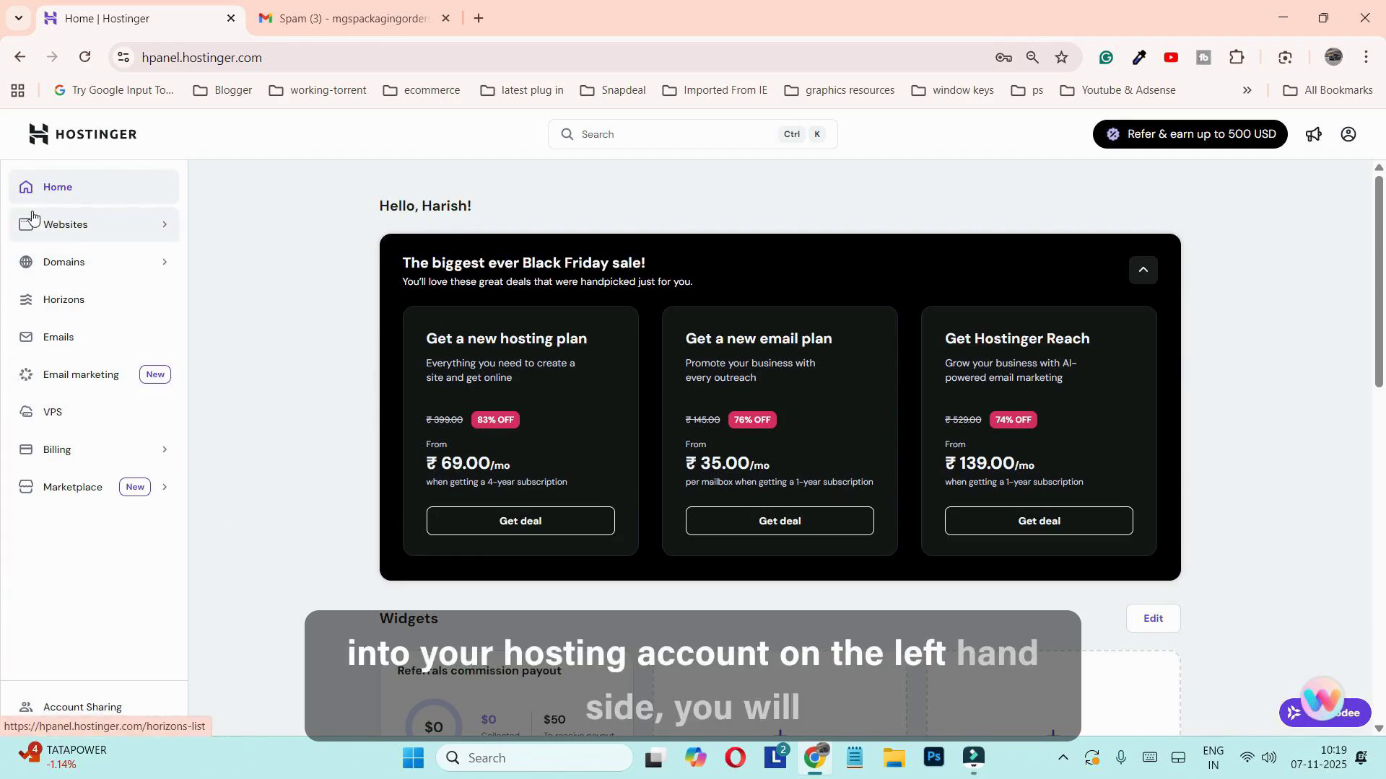
- Open the Emails page and review each connected domain's Free Email plan, ending on rhoodraw.com
click(57, 345)
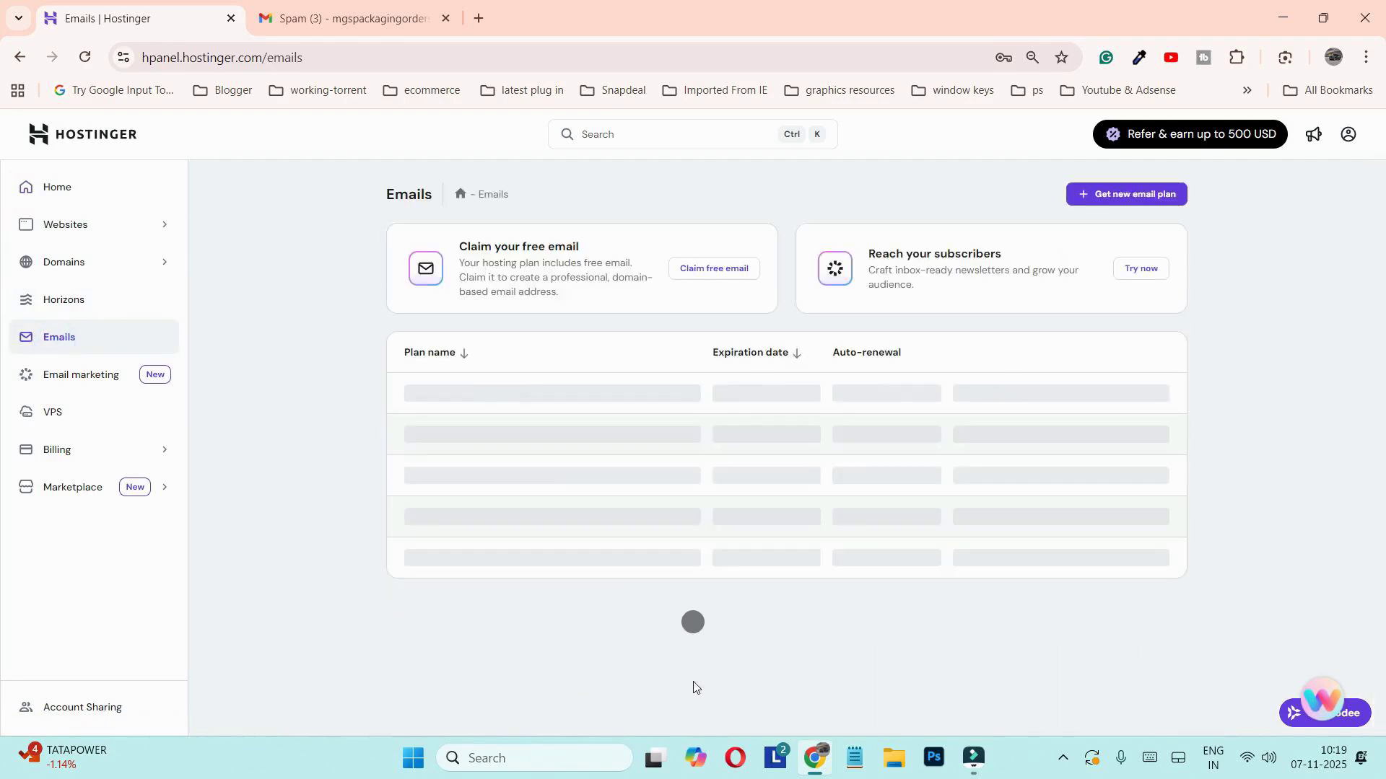
scroll(1351, 350, down, 5)
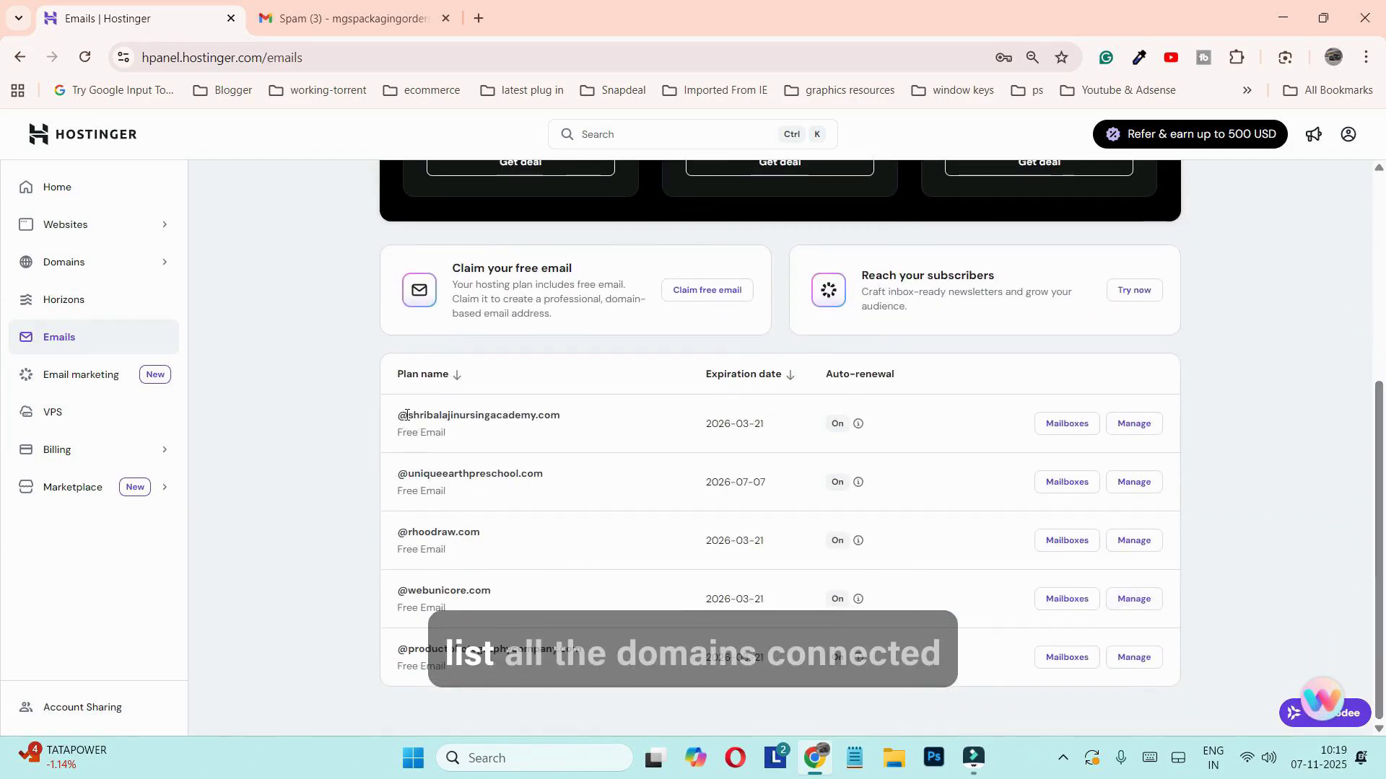
drag(419, 415, 560, 416)
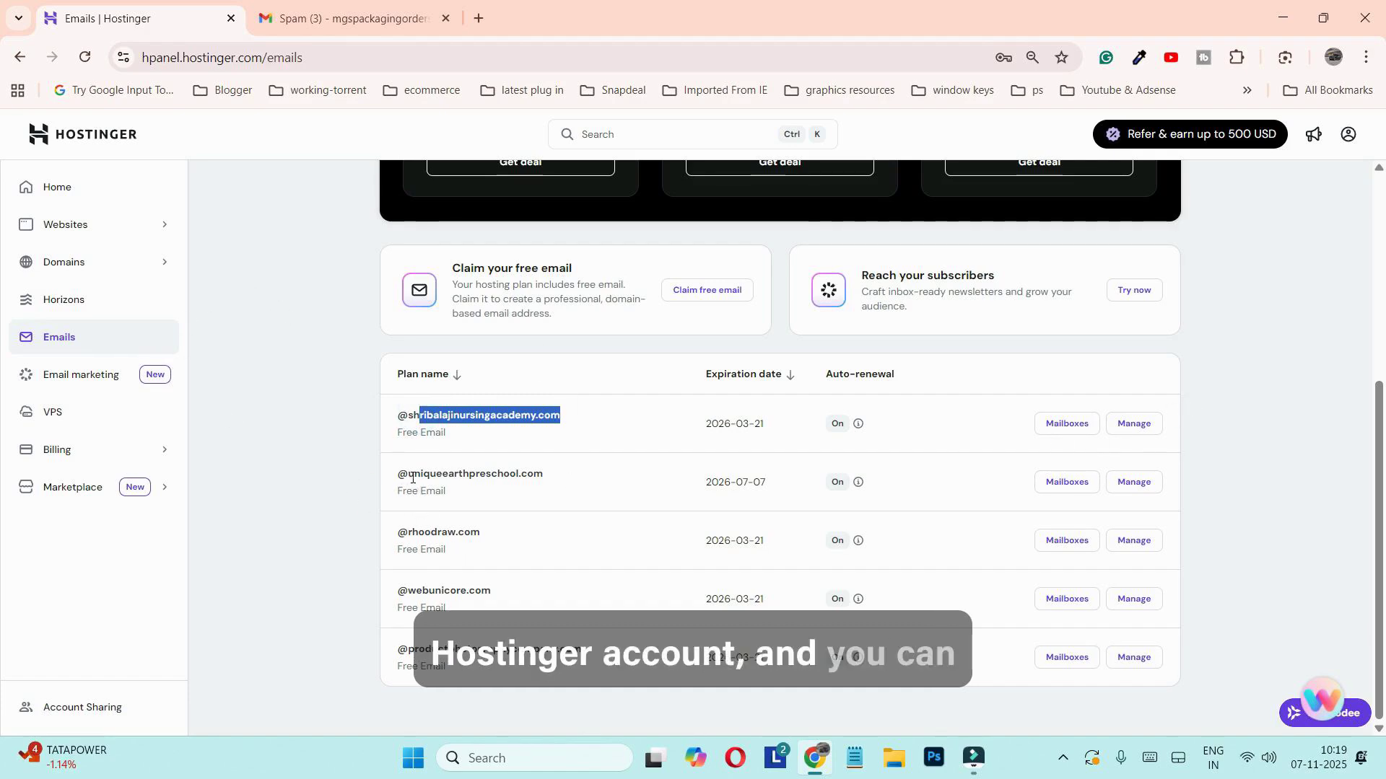
drag(413, 477, 567, 482)
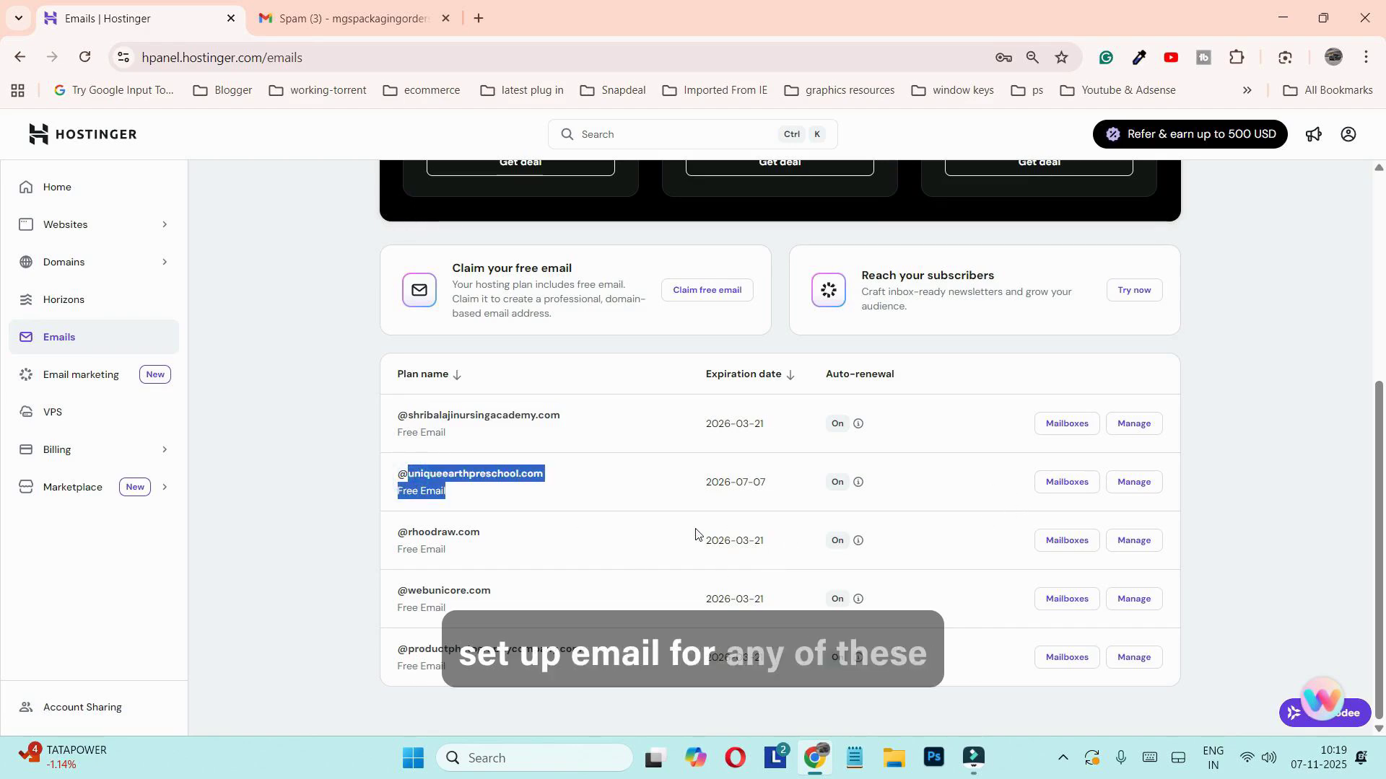
drag(409, 532, 493, 541)
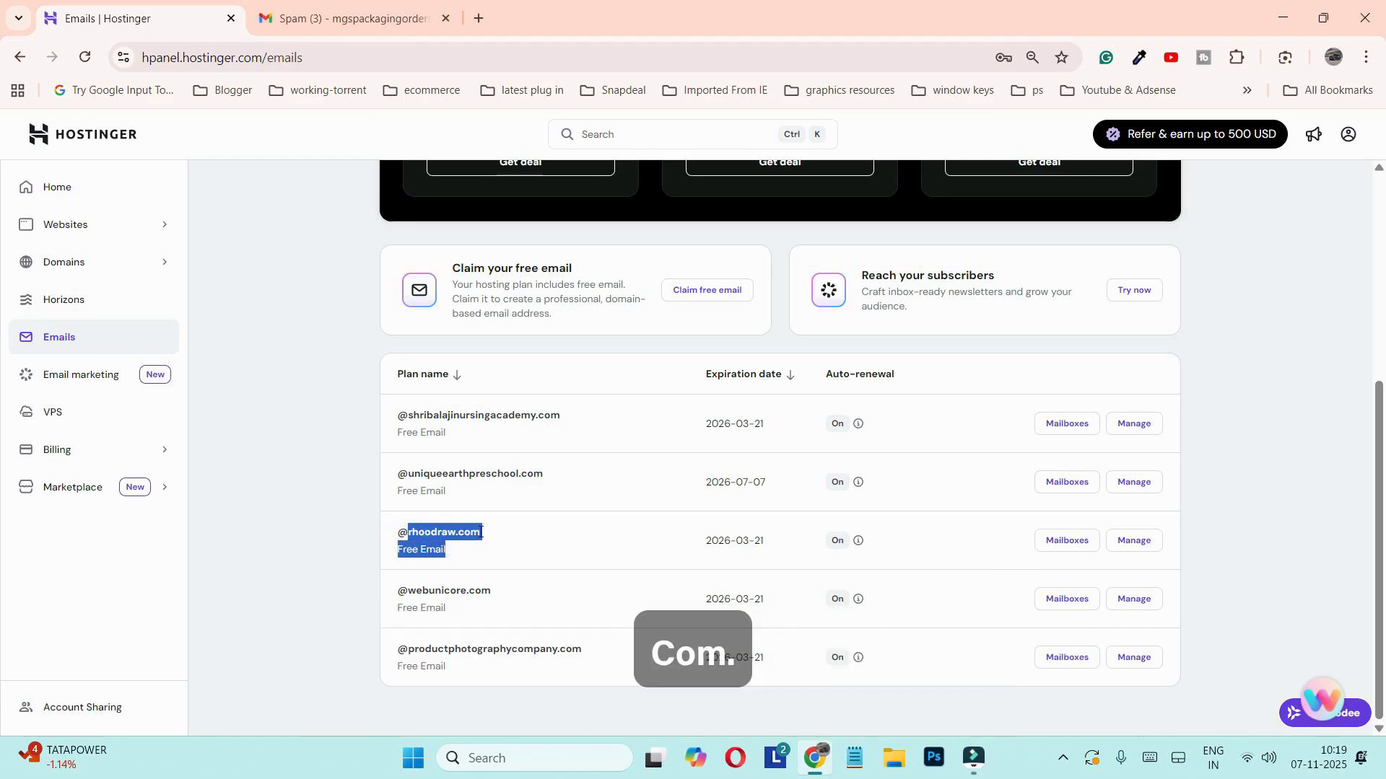
- Open the rhoodraw.com Mailboxes page, which shows no mailboxes and 100 remaining
click(1065, 546)
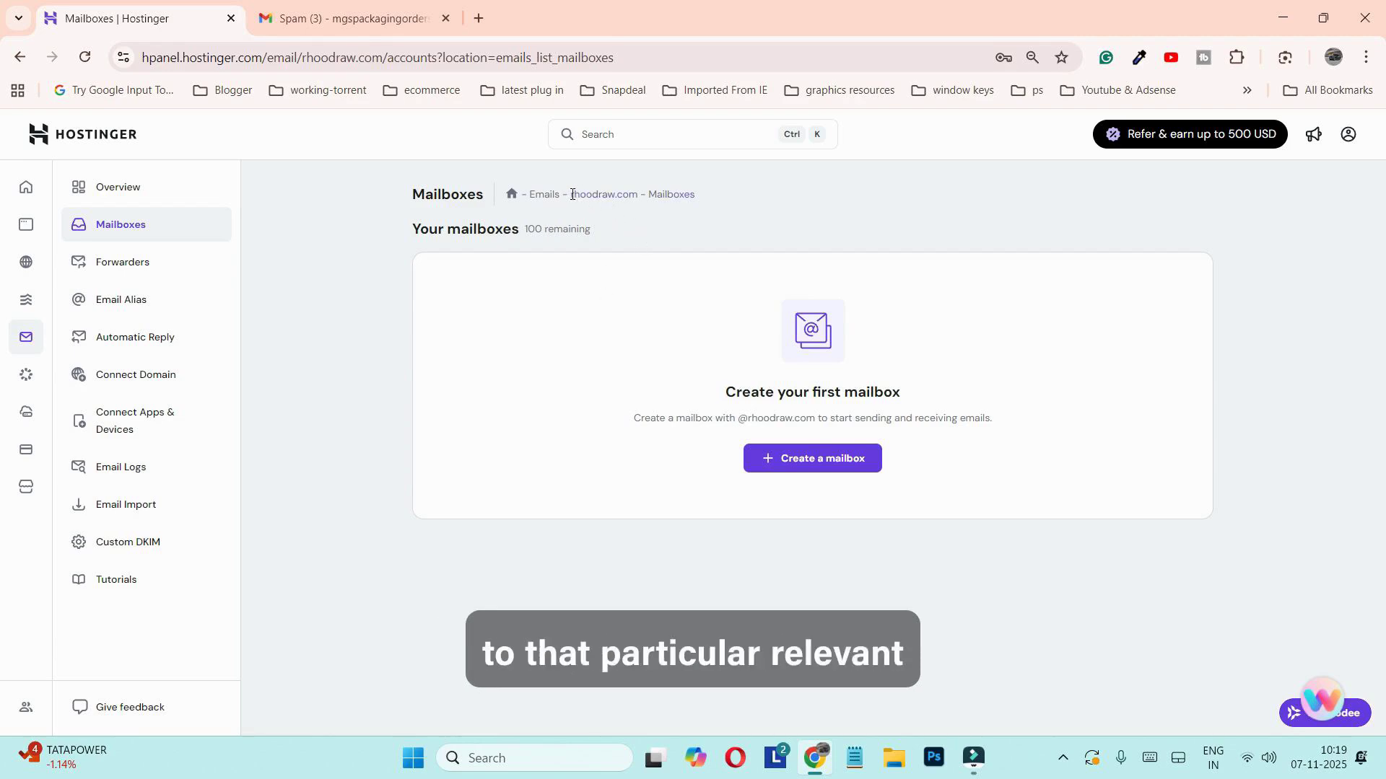
drag(572, 194, 641, 207)
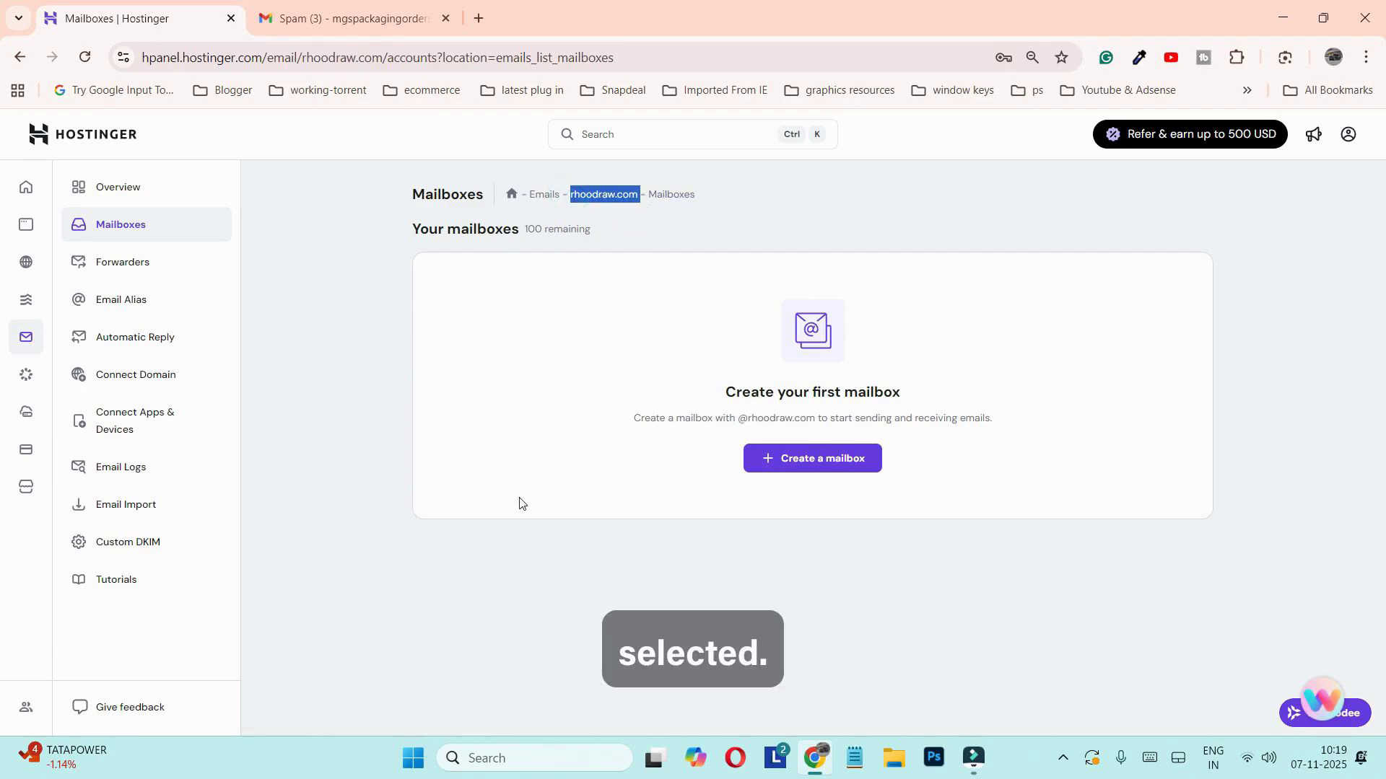
click(545, 477)
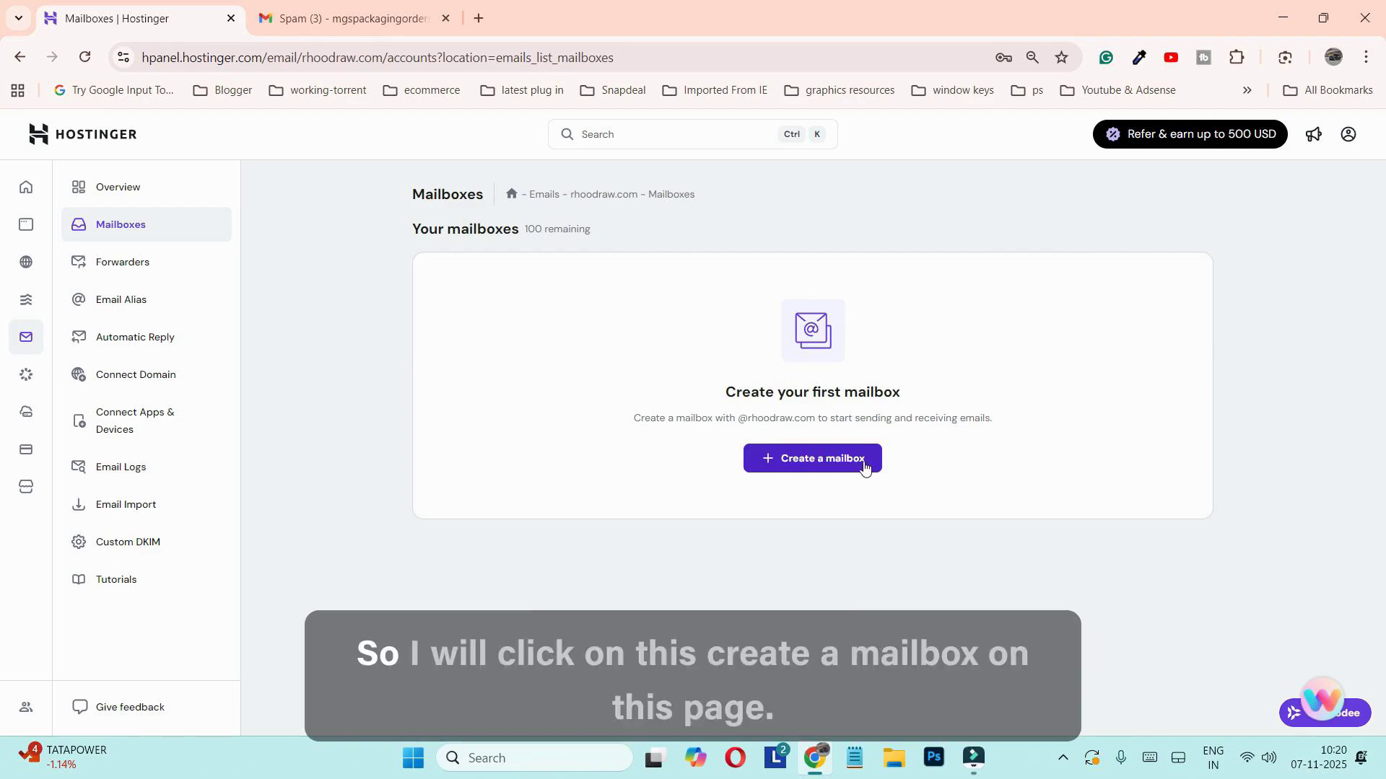
- Start a new rhoodraw.com mailbox and clear the wrongly autofilled email name
click(817, 462)
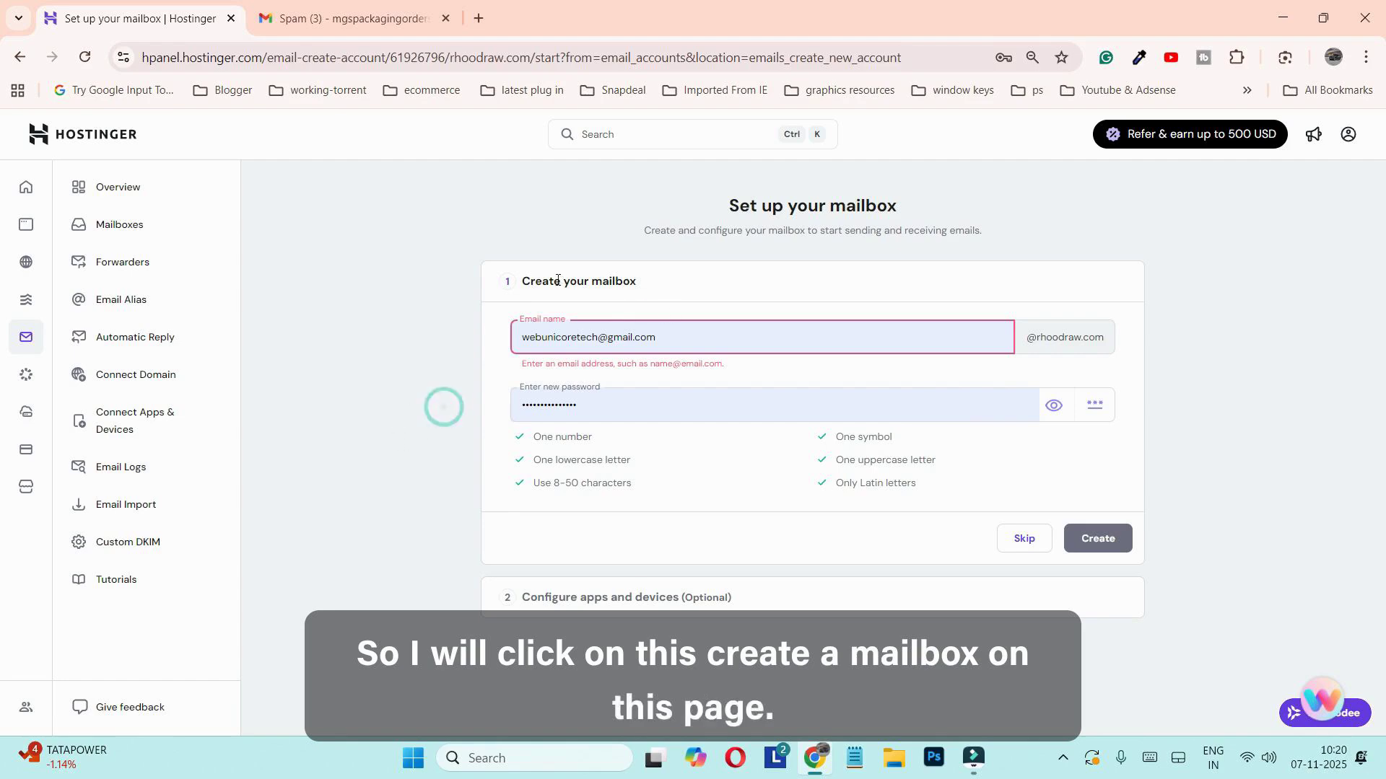
drag(523, 342, 712, 337)
key(BackSpace)
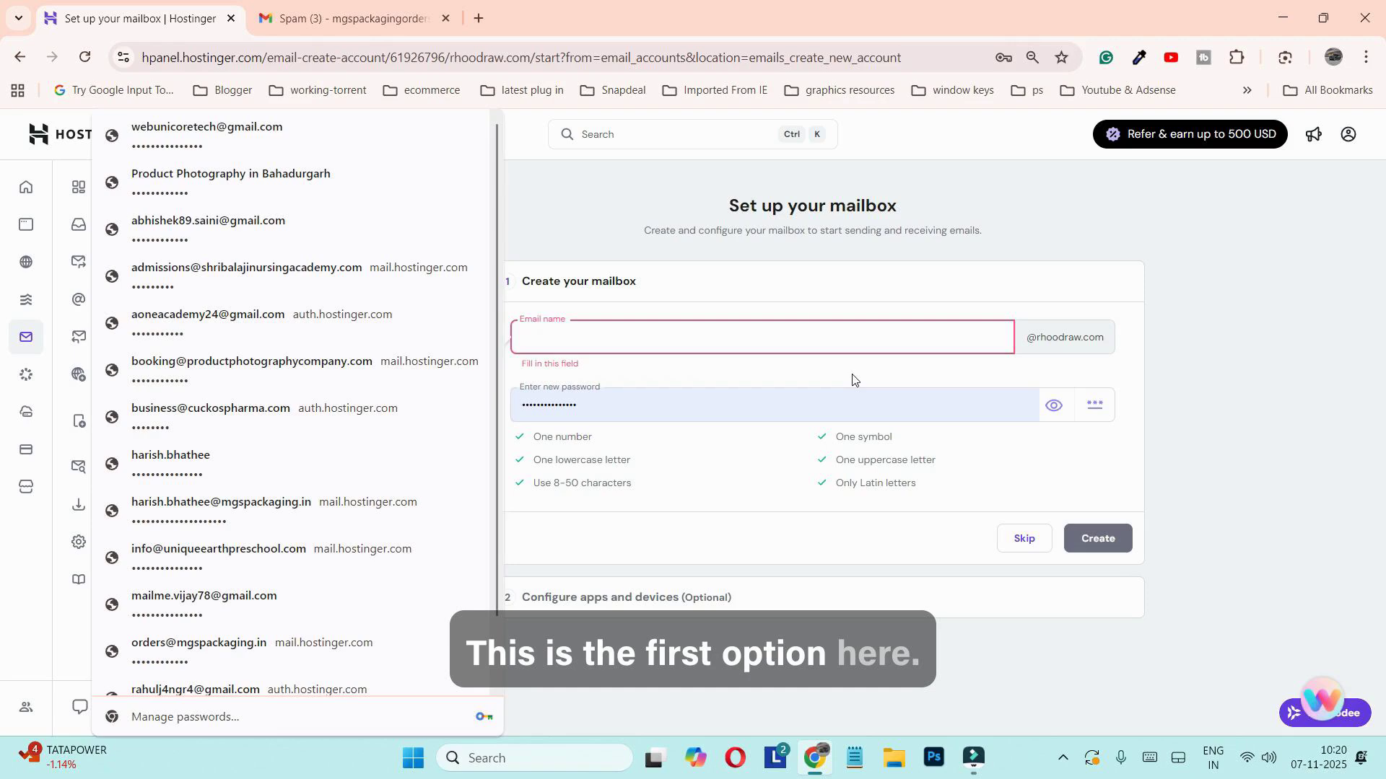
click(851, 379)
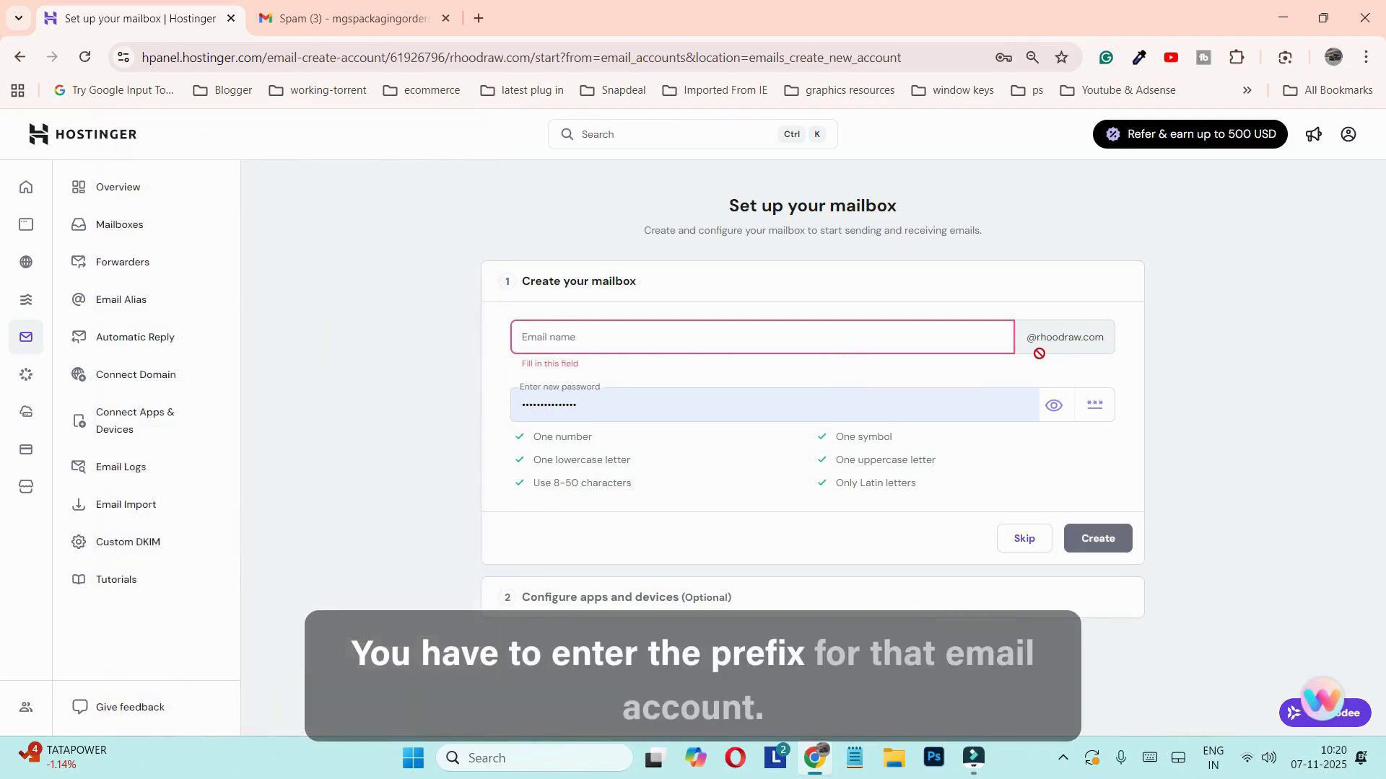
- Enter admin as the email name, briefly trying enquiry before reverting to admin
click(652, 347)
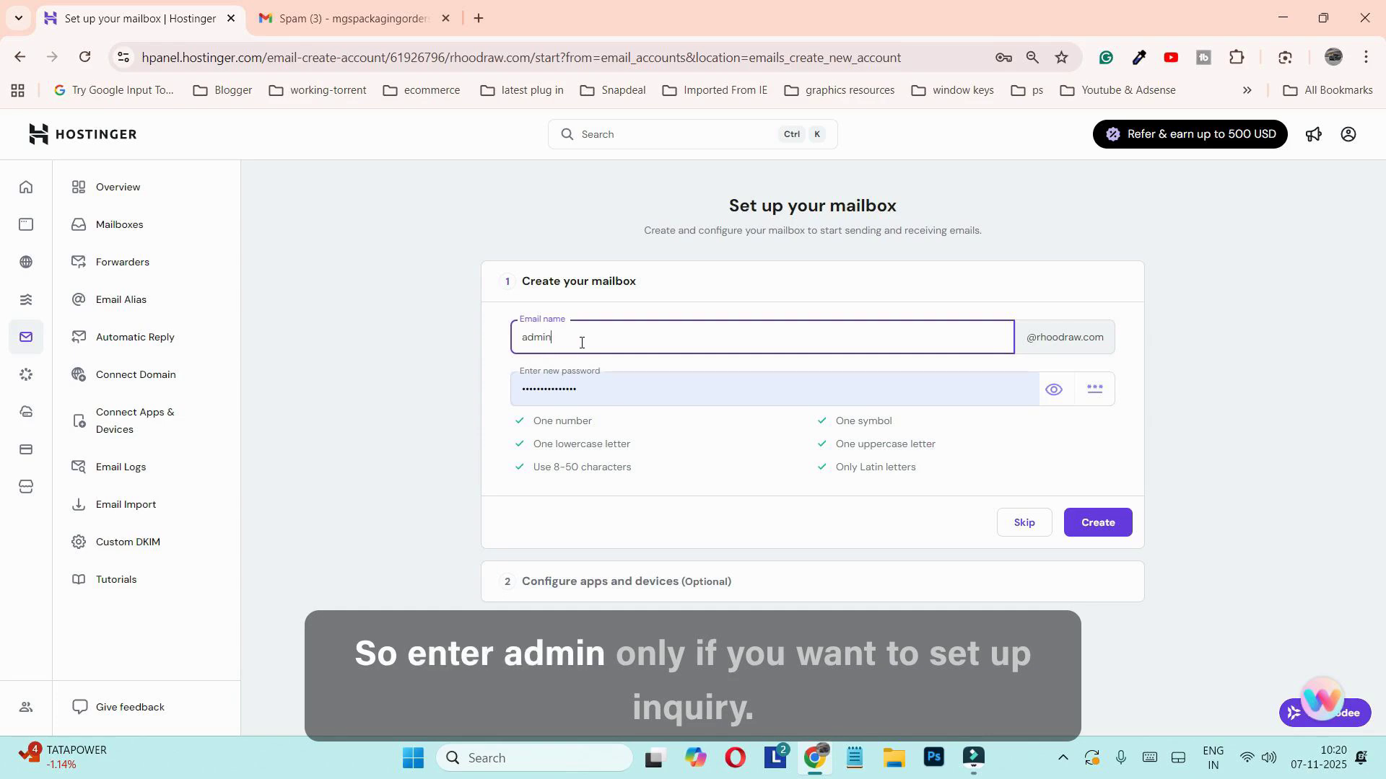
drag(564, 338, 498, 344)
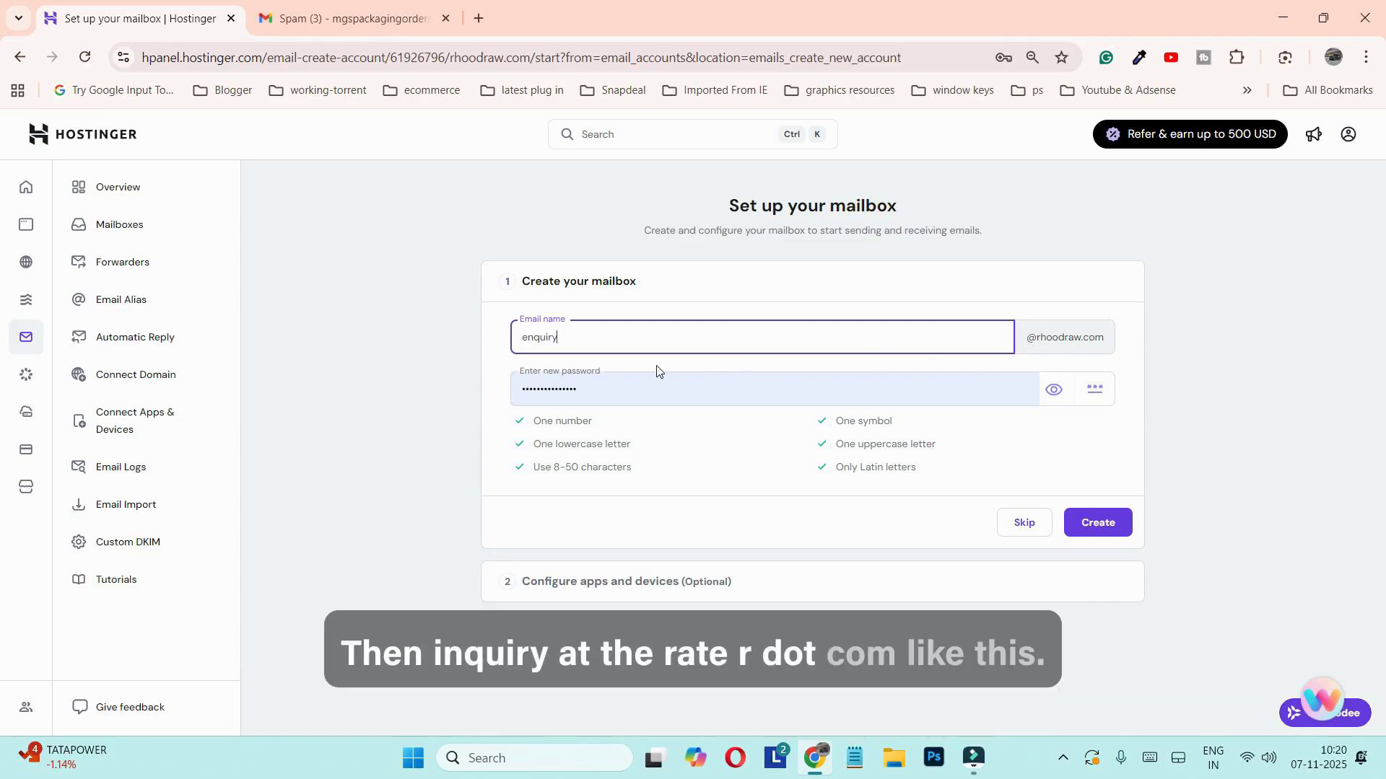
double_click(602, 344)
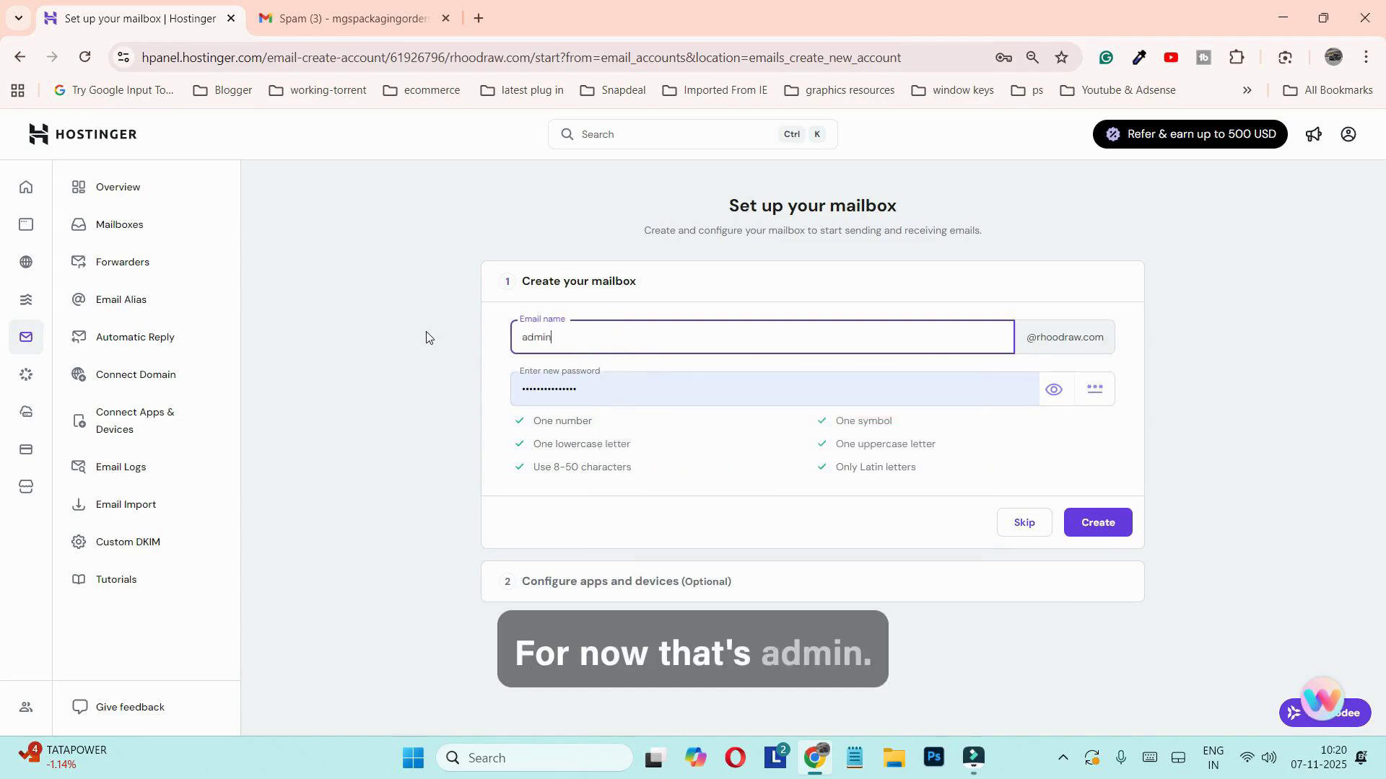
click(582, 394)
- Replace the autofilled password with a new mailbox password
key(ctrl+a)
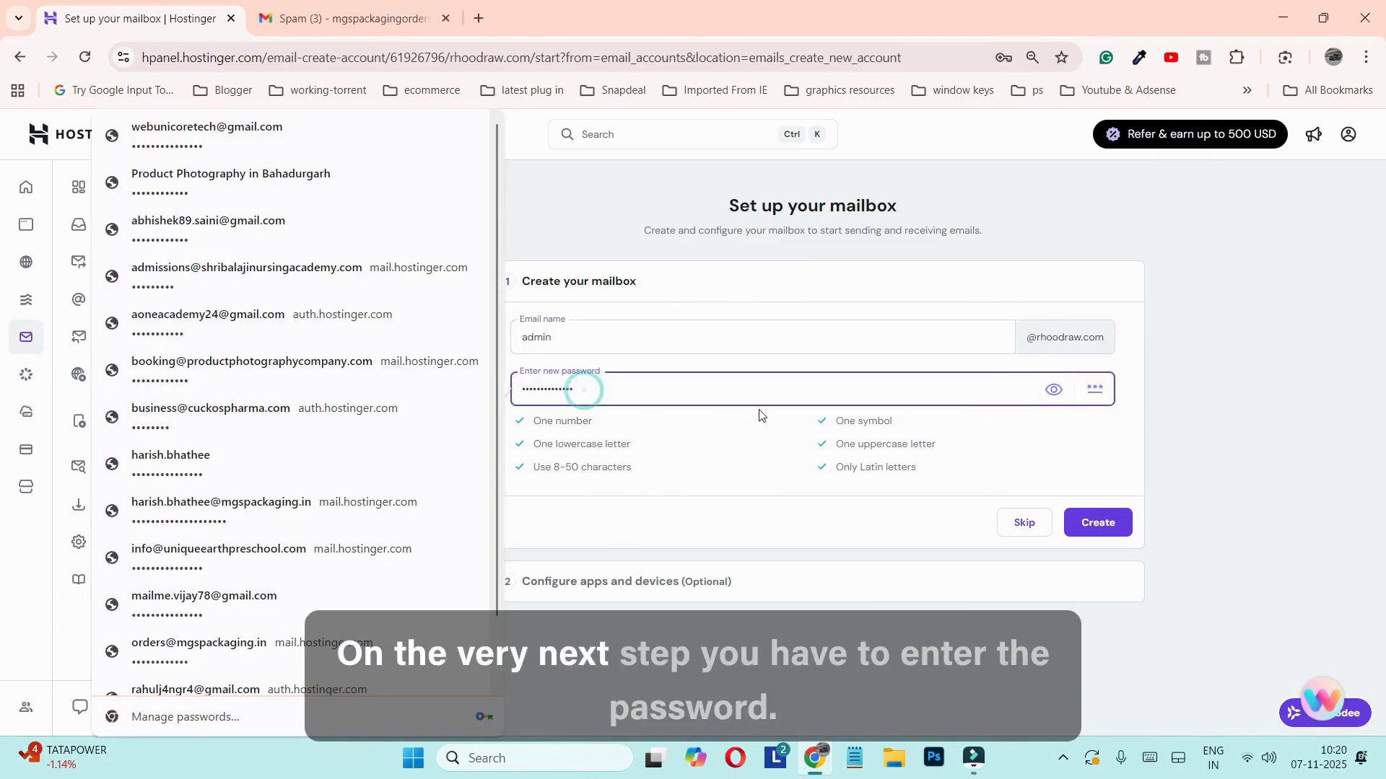
key(BackSpace)
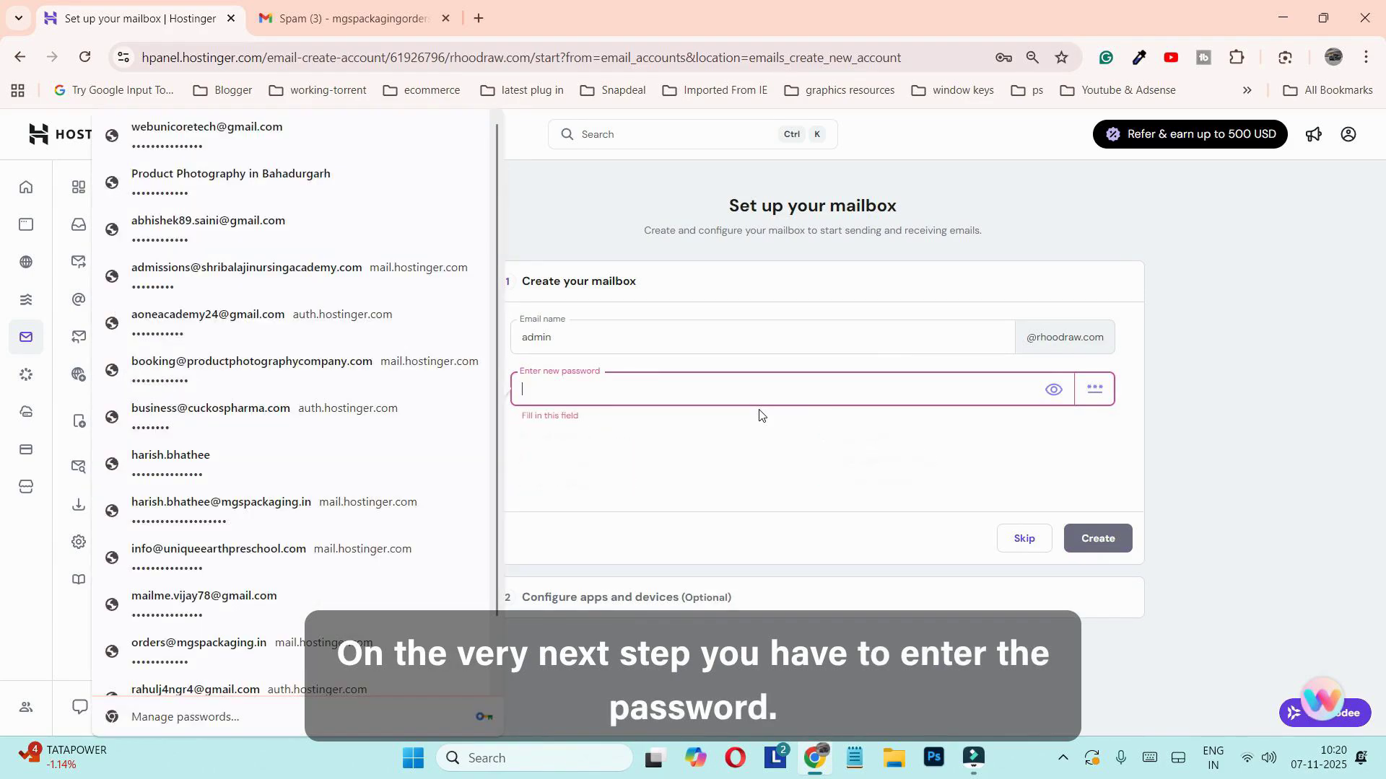
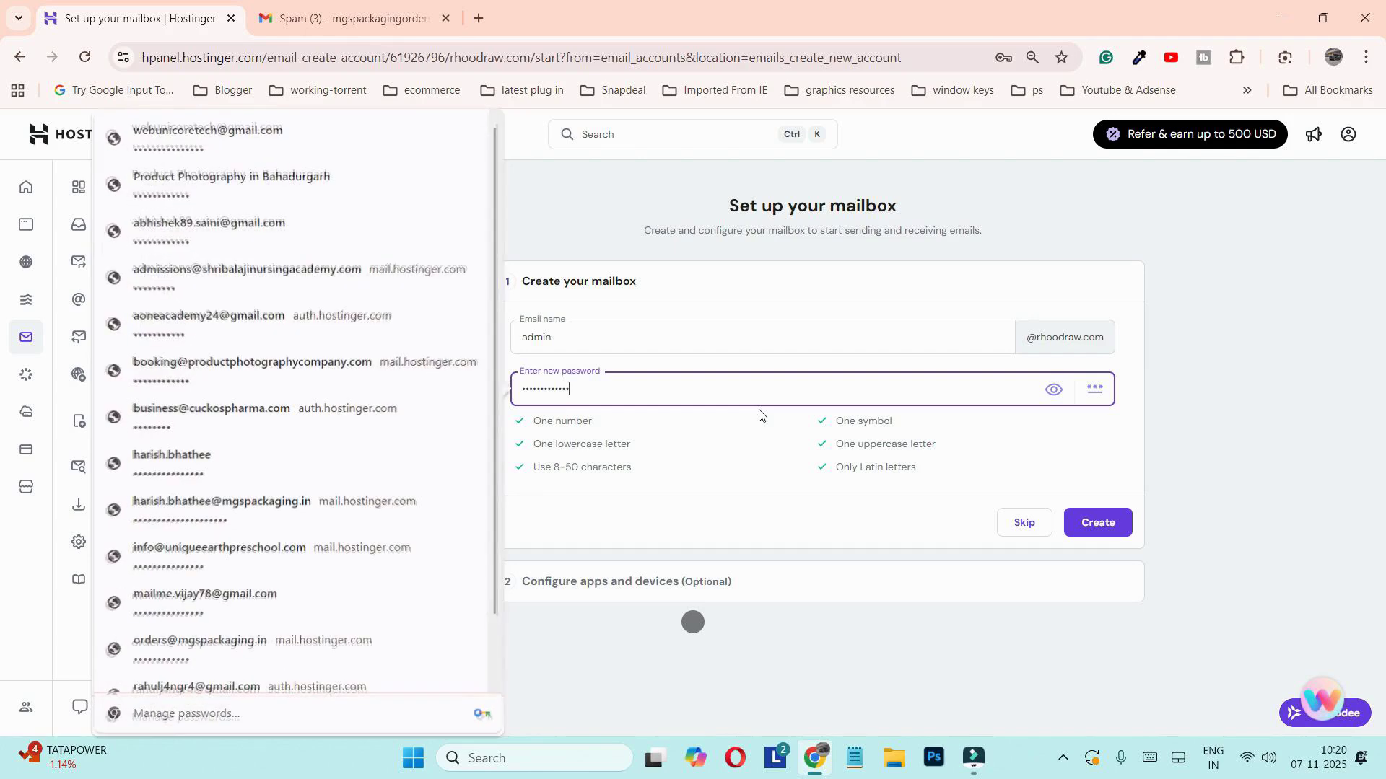
click(758, 554)
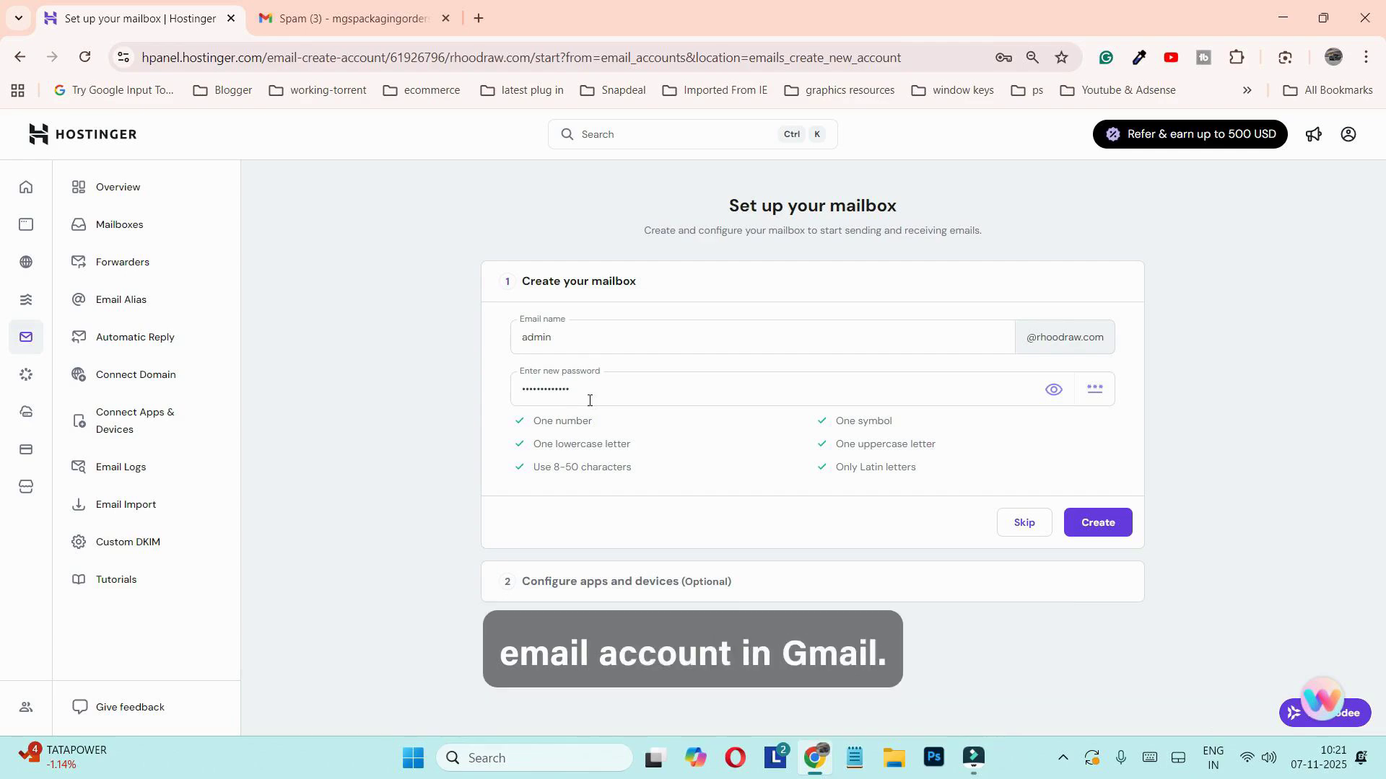
click(587, 394)
key(ctrl+a)
key(BackSpace)
text(******)
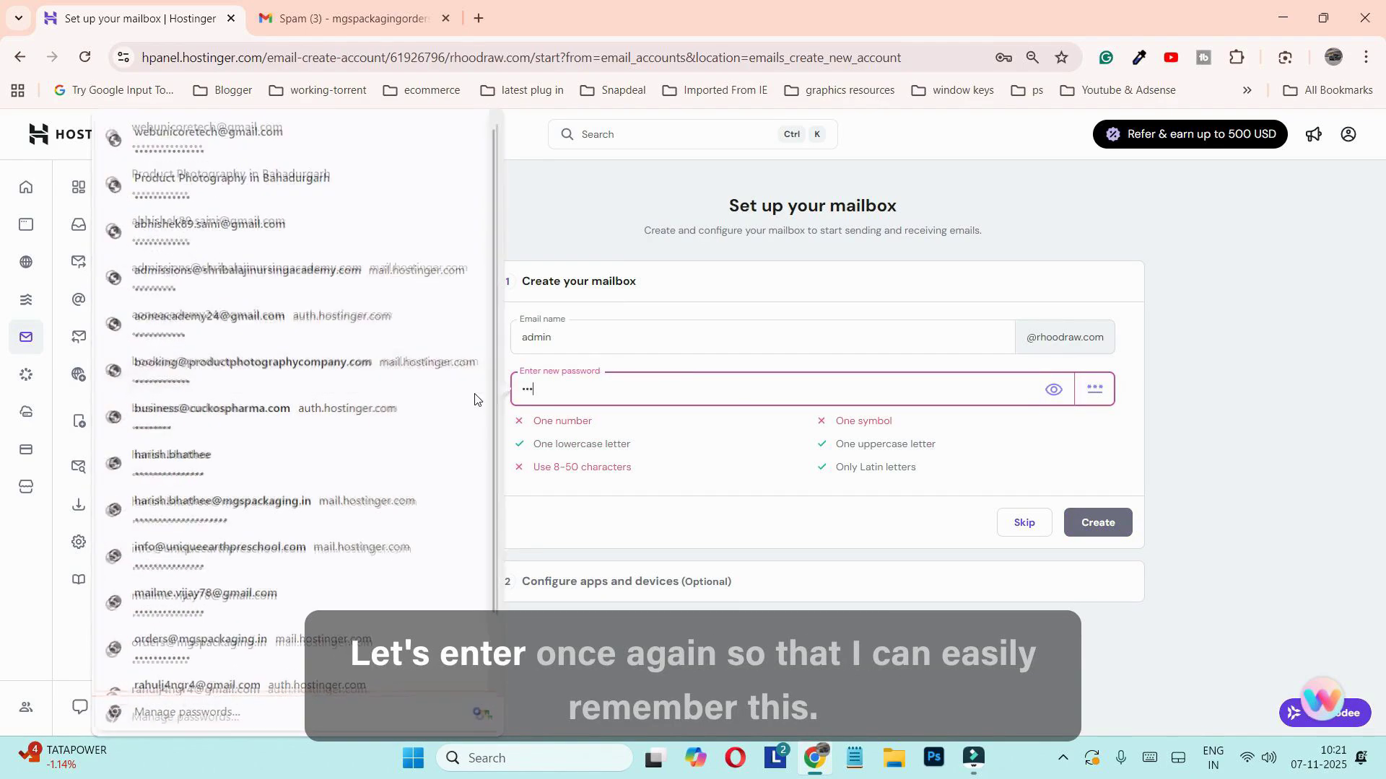
text(****)
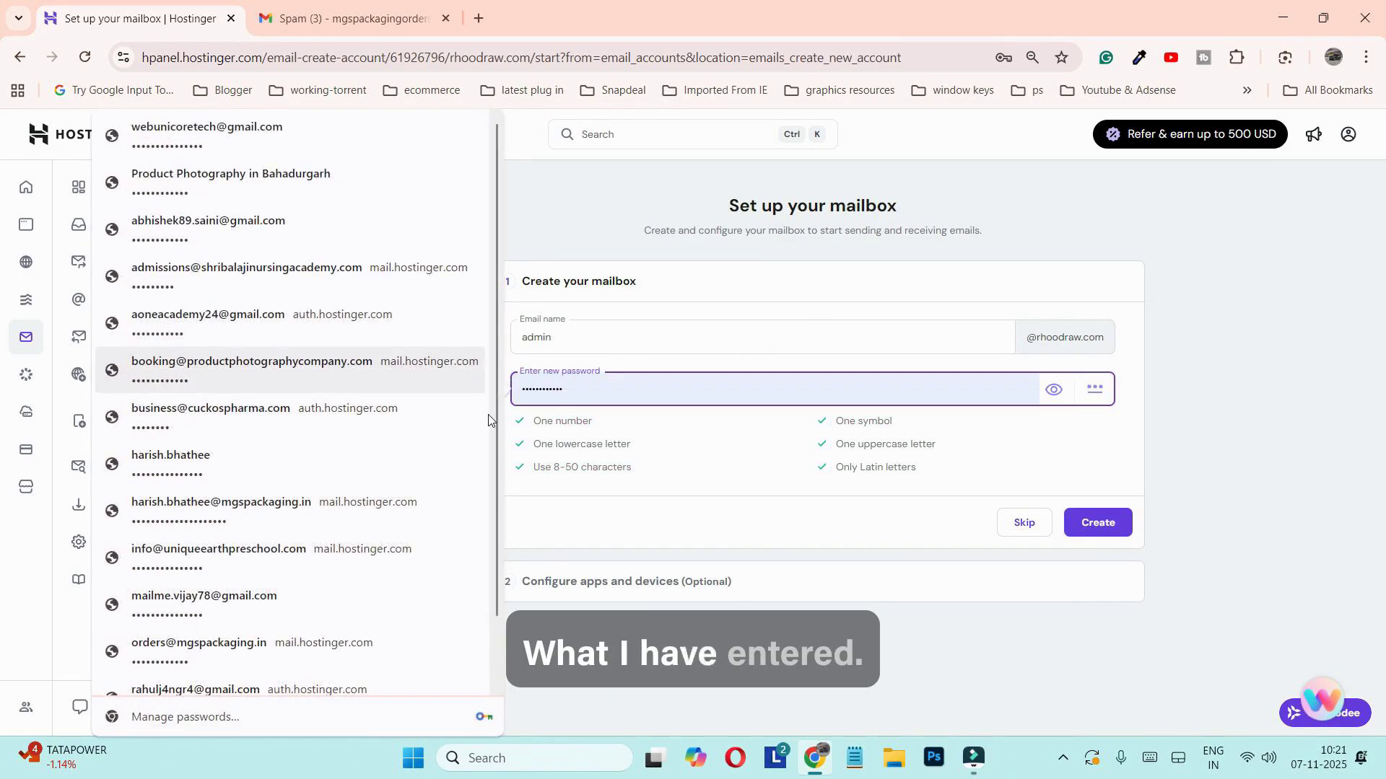
text(***)
click(718, 474)
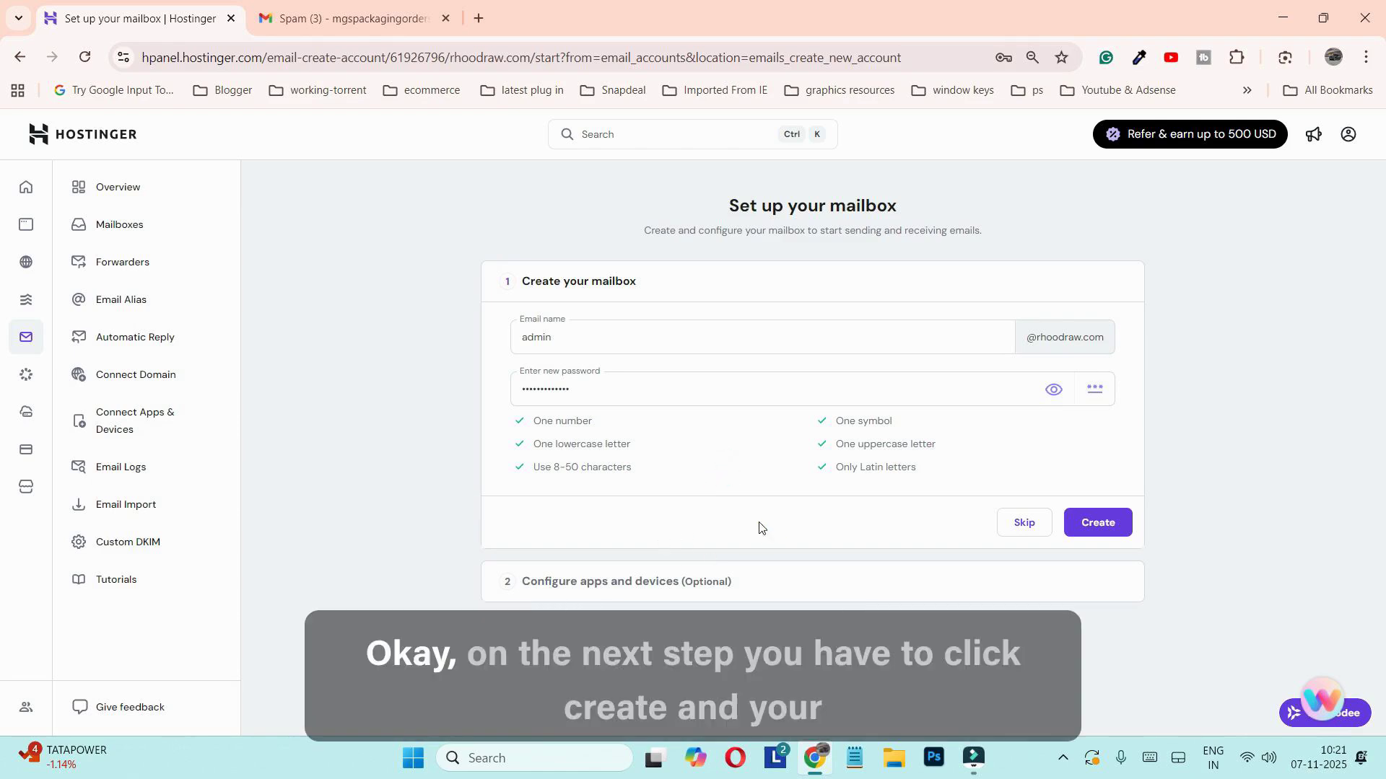
click(1109, 534)
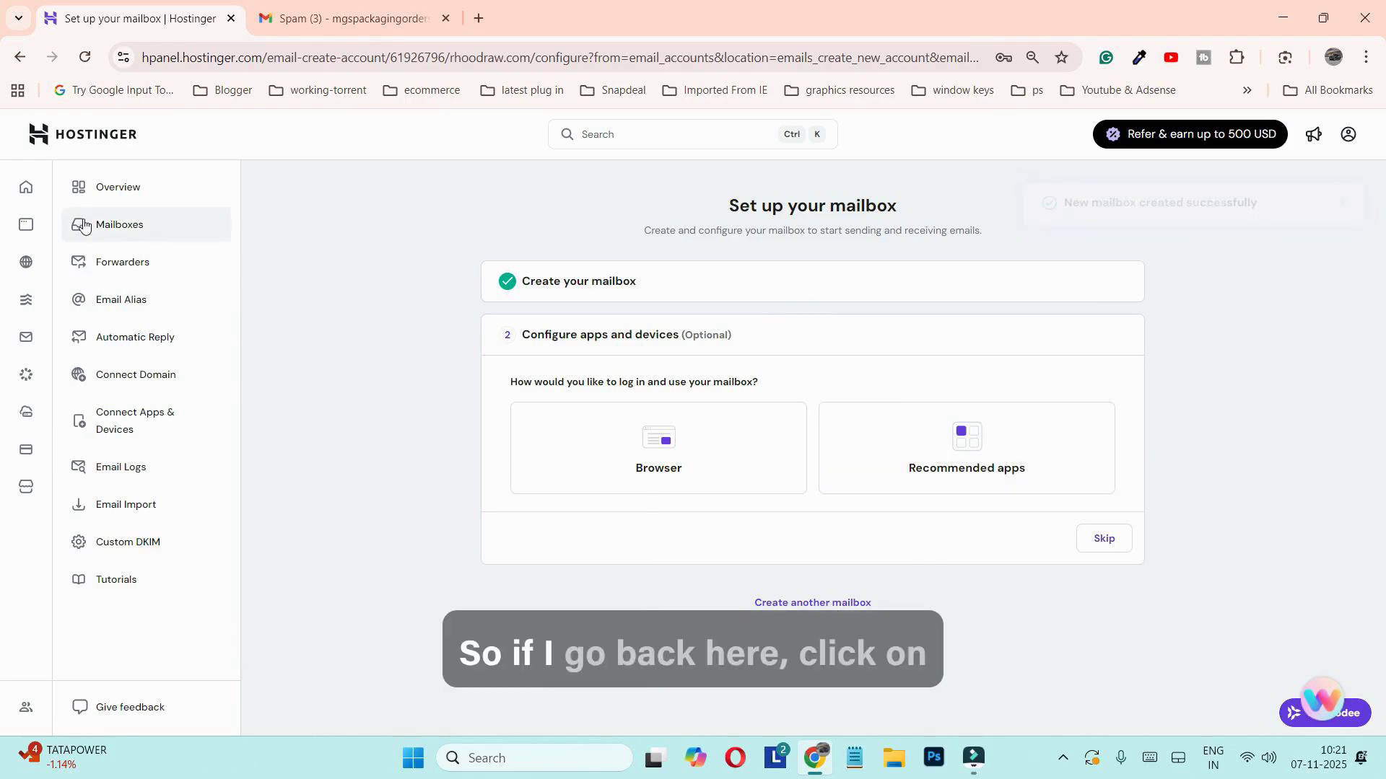
click(26, 187)
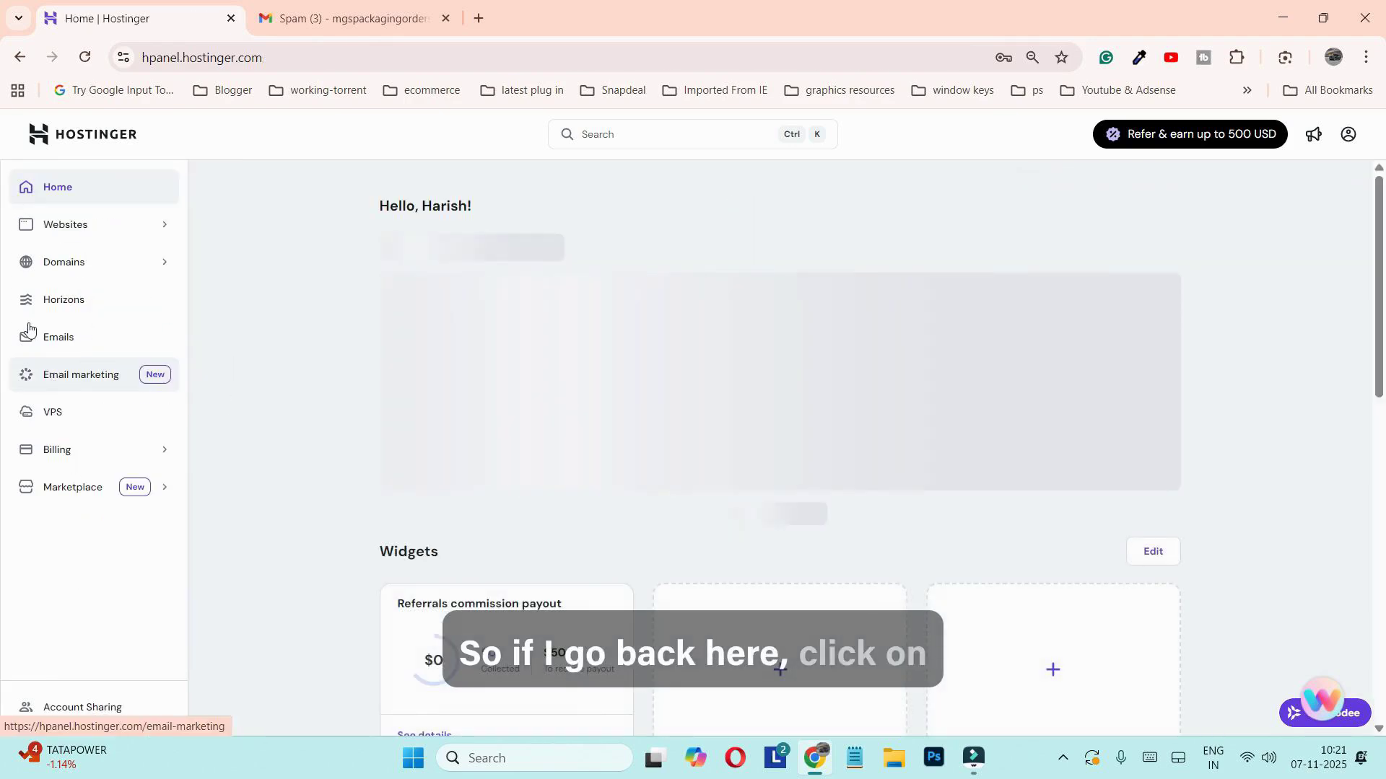
click(32, 337)
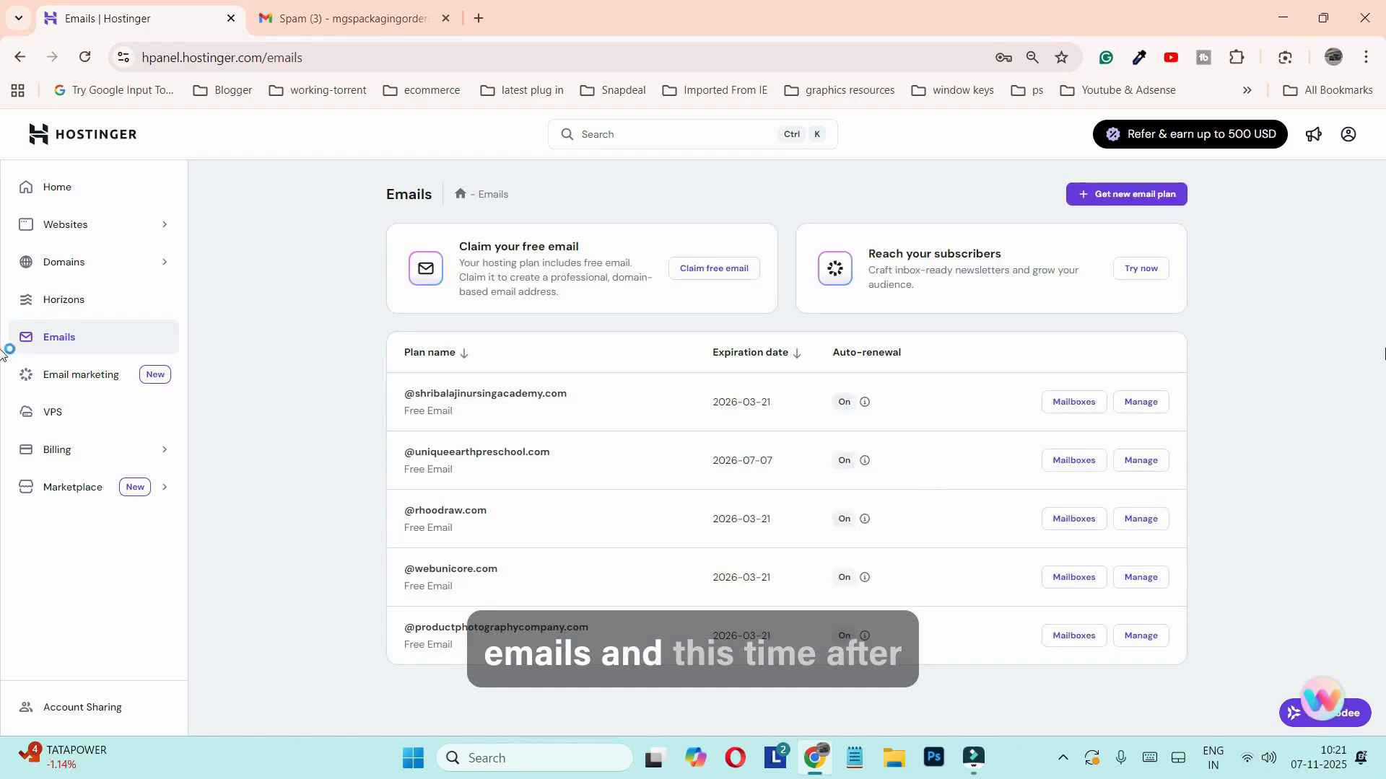
scroll(722, 578, down, 5)
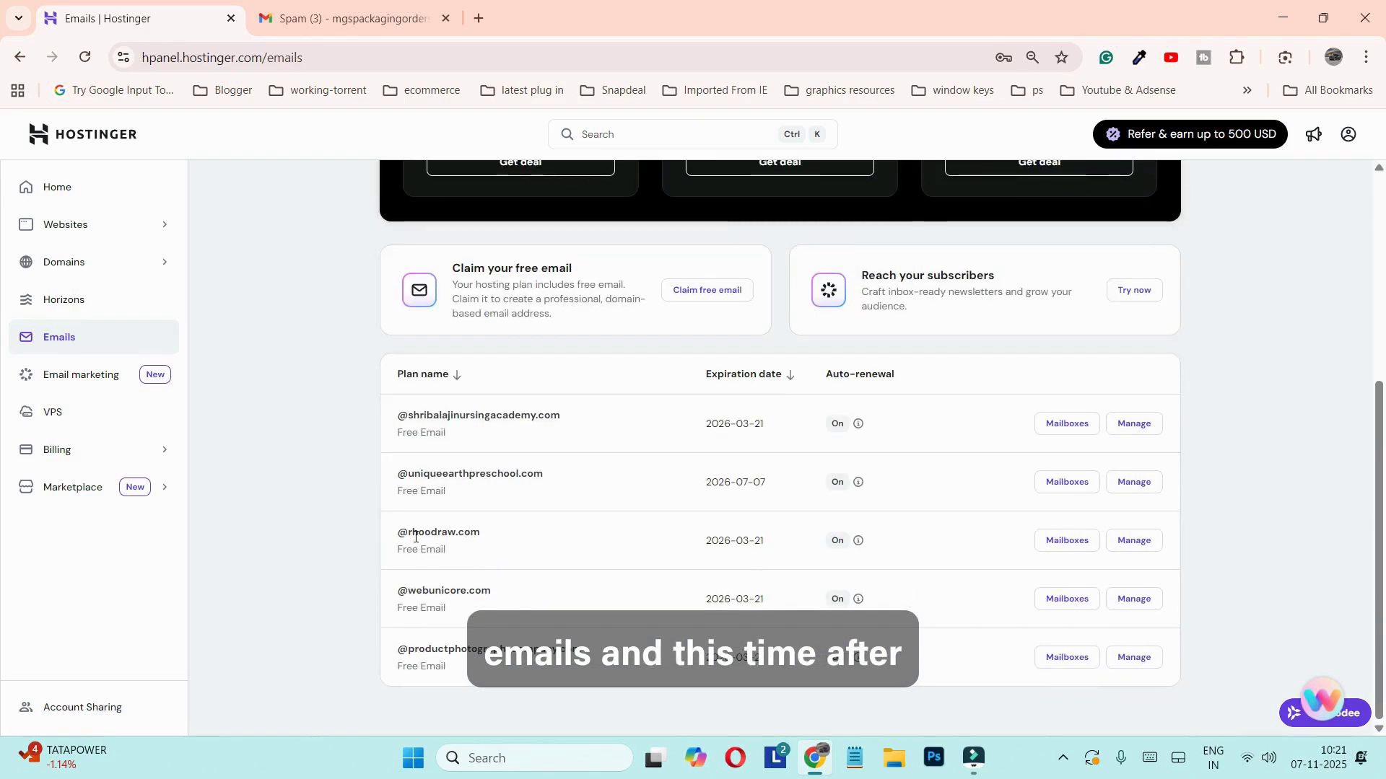
click(1073, 546)
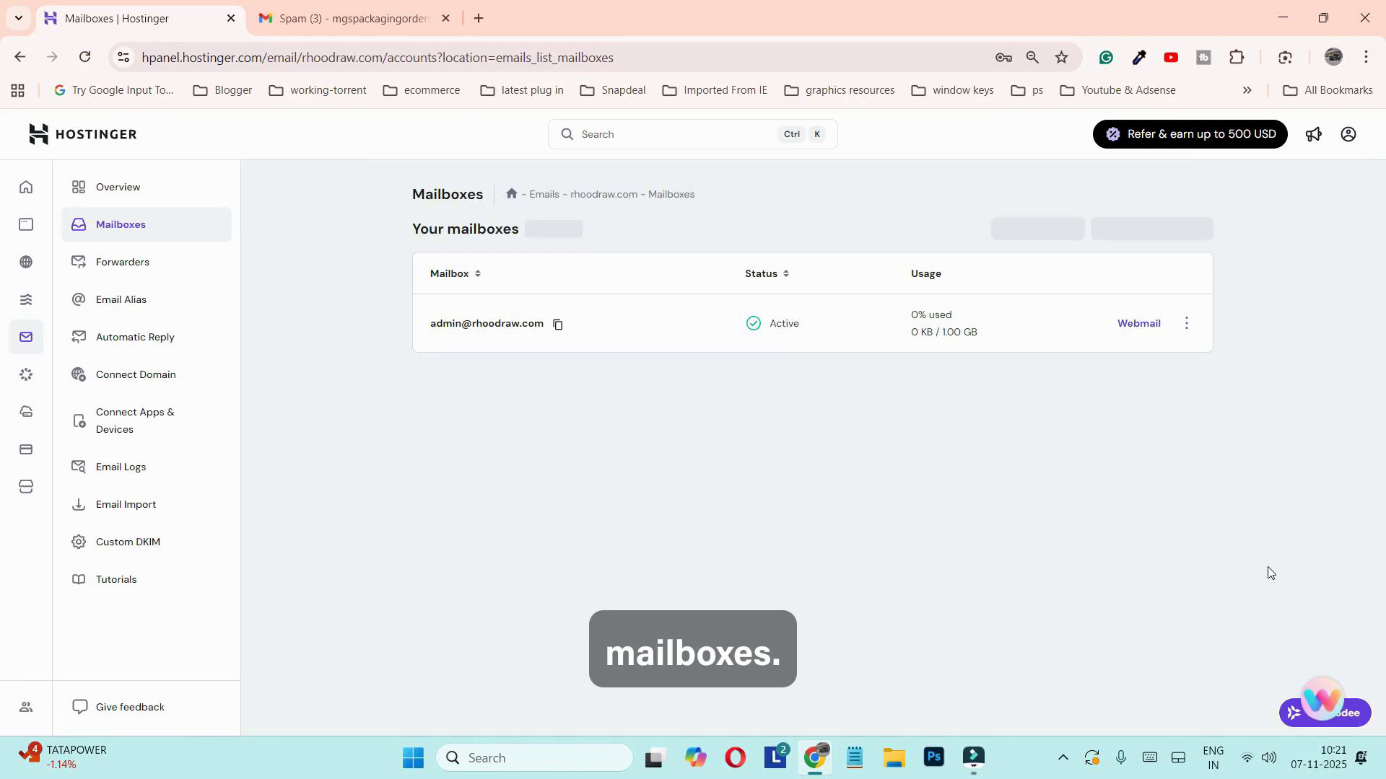
drag(440, 329, 545, 324)
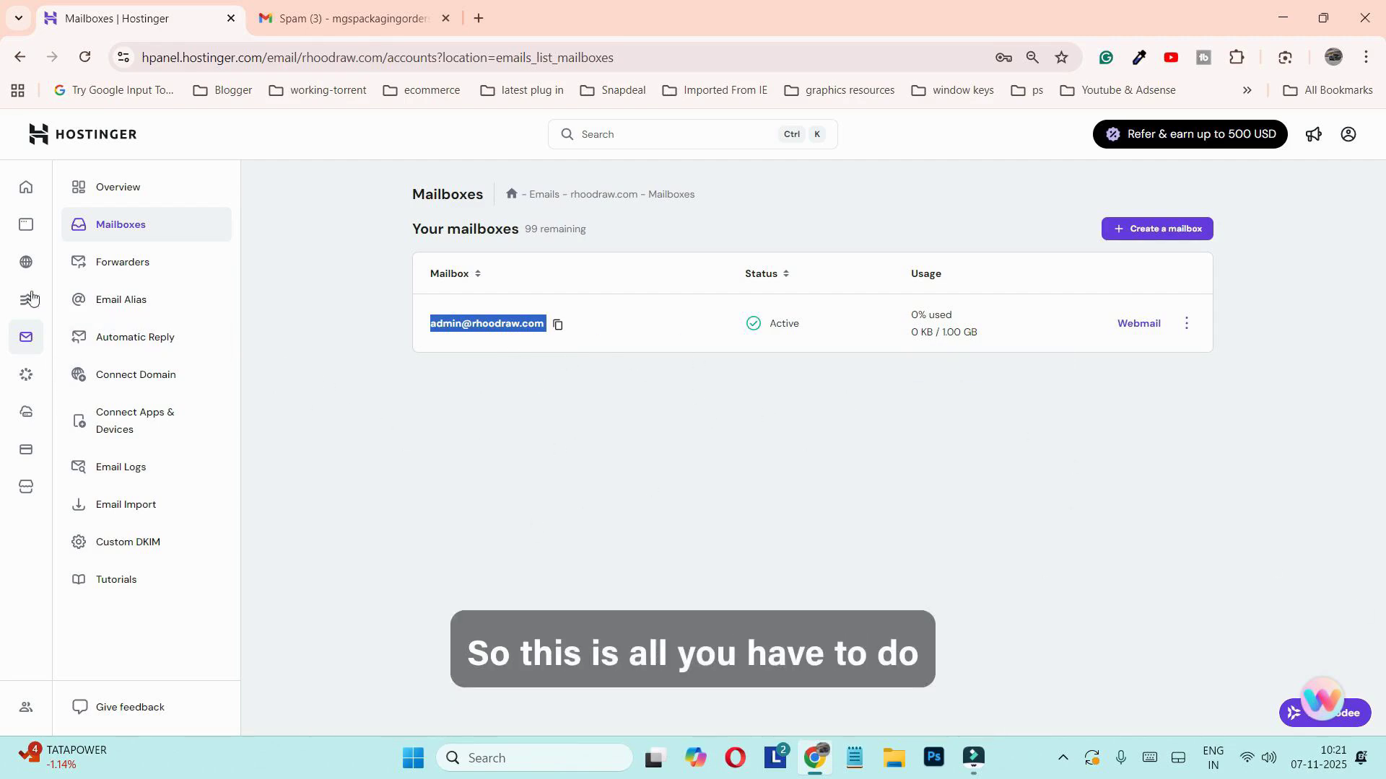
- Reopen the rhoodraw.com Mailboxes list via Home and Emails to show admin Active at 0%
click(26, 187)
click(52, 341)
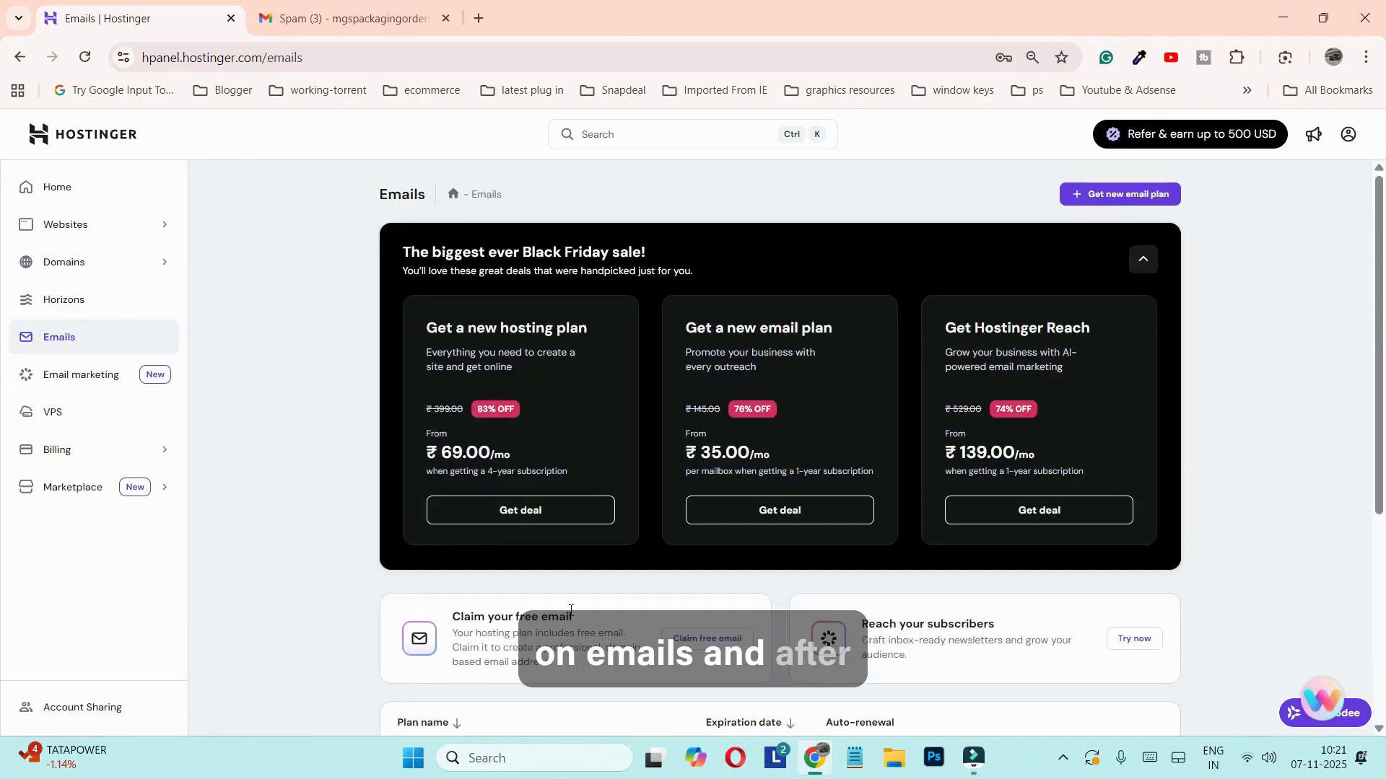
scroll(665, 565, down, 5)
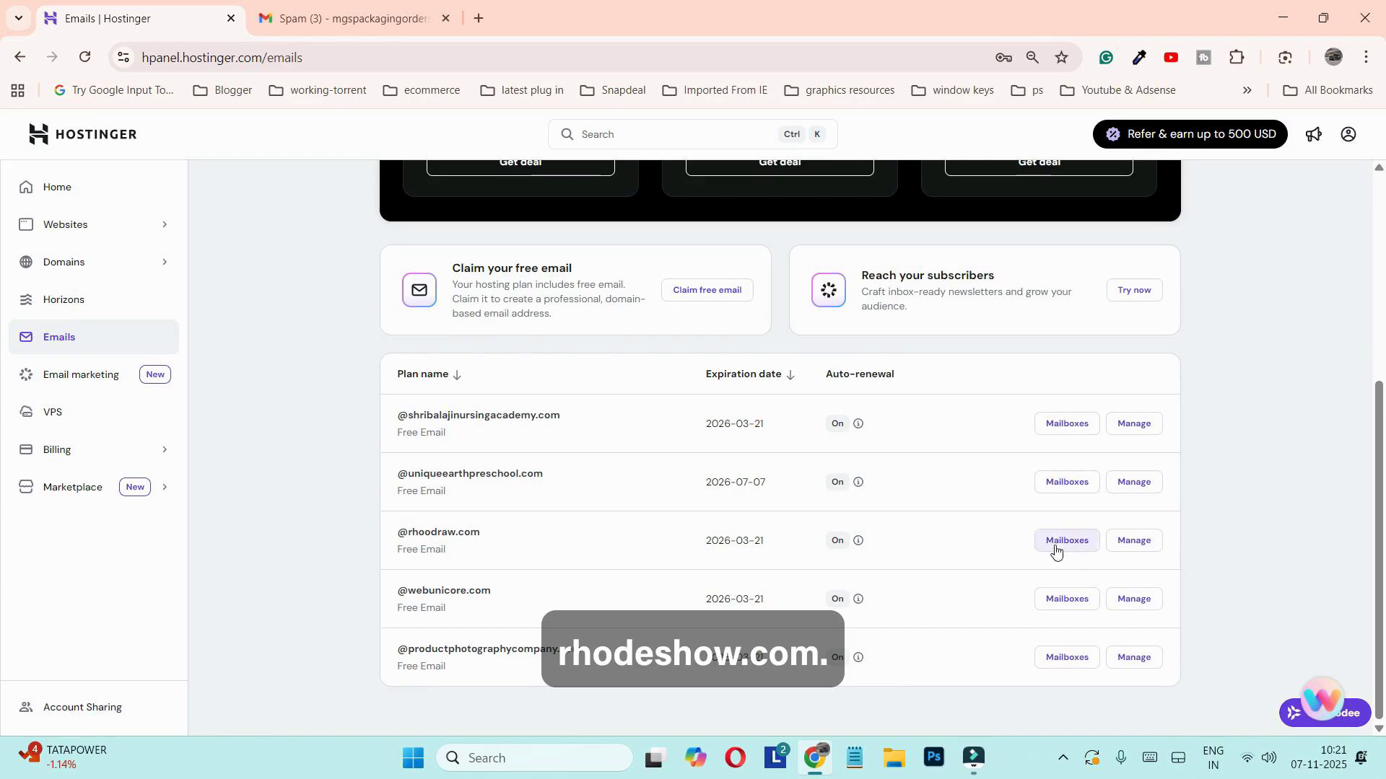
click(1067, 542)
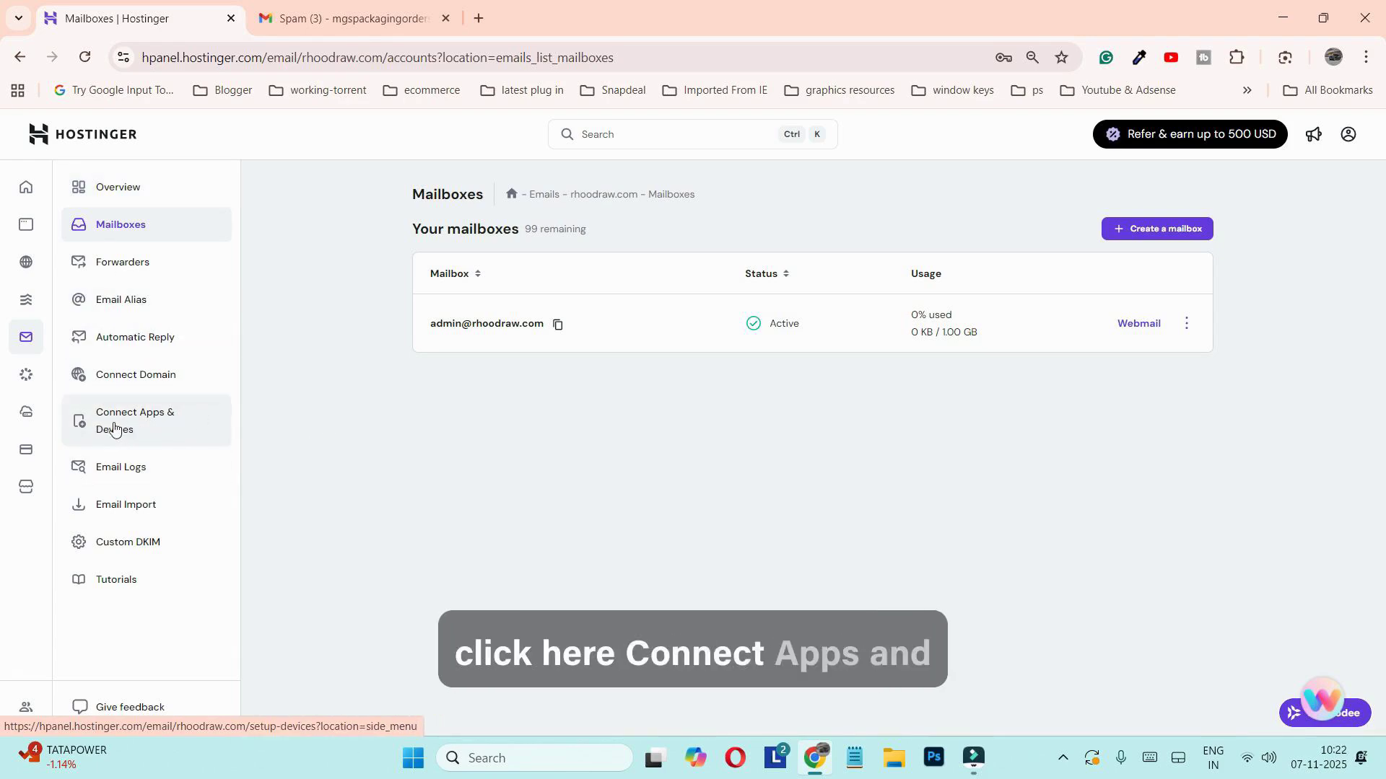
- Show the IMAP 993, SMTP 465 and POP 995 server settings, closing the rating survey
click(114, 428)
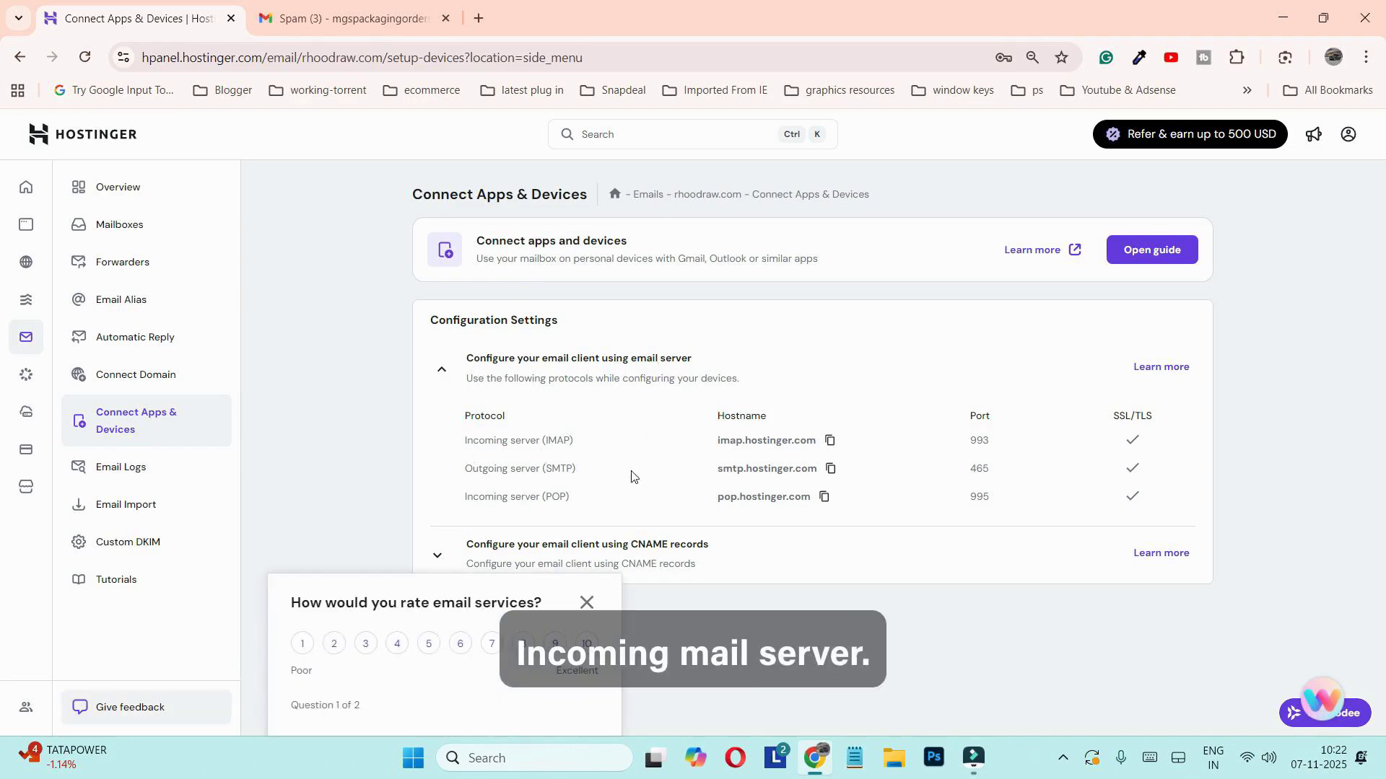
click(589, 605)
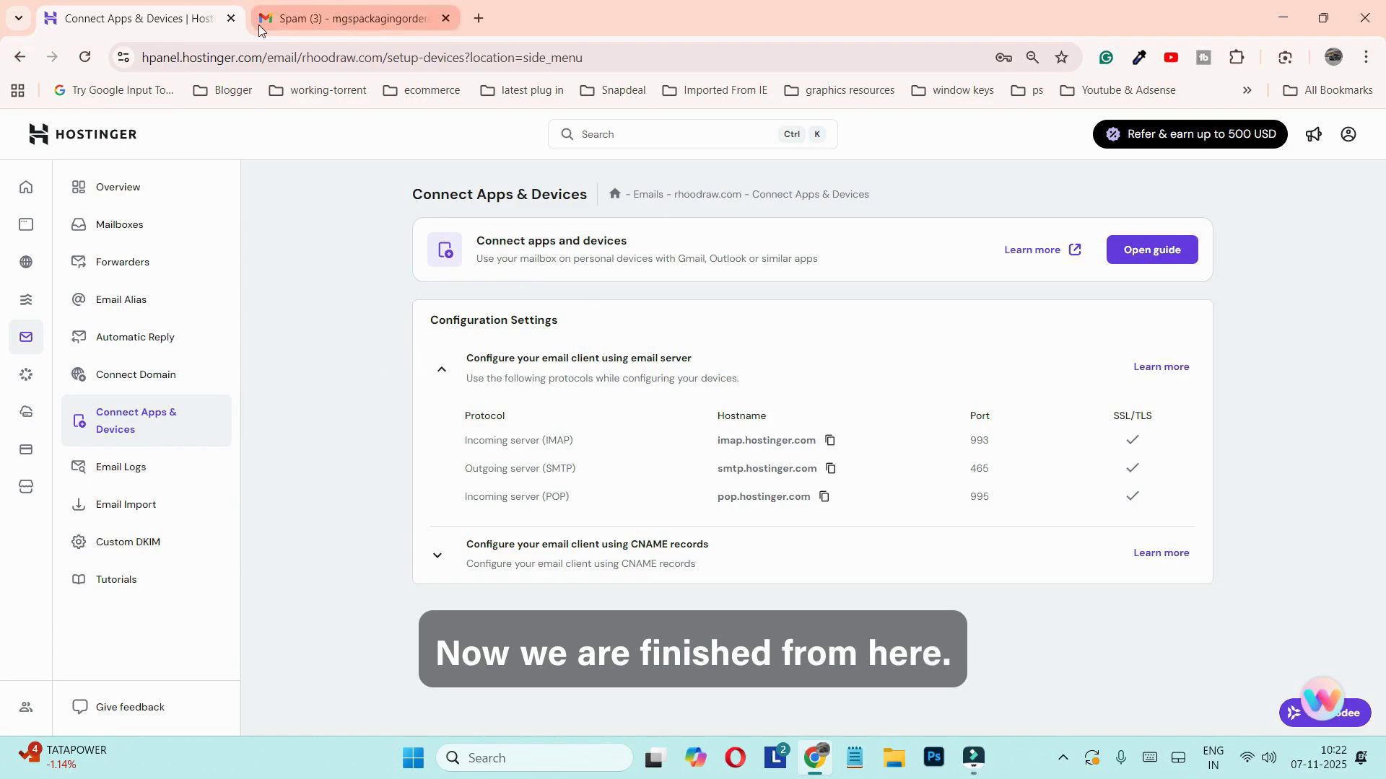
- In Gmail, open See all settings from the gear menu, landing on General
click(320, 18)
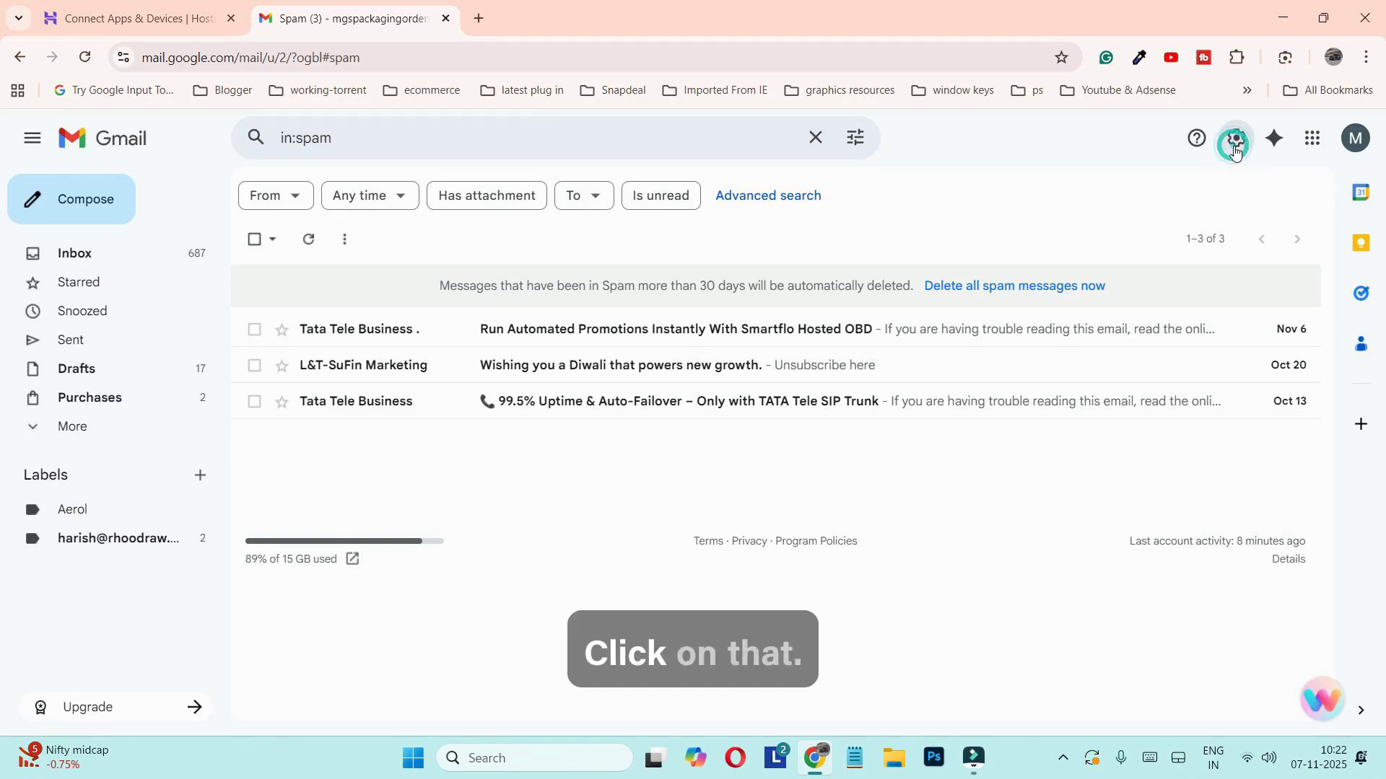
click(1235, 140)
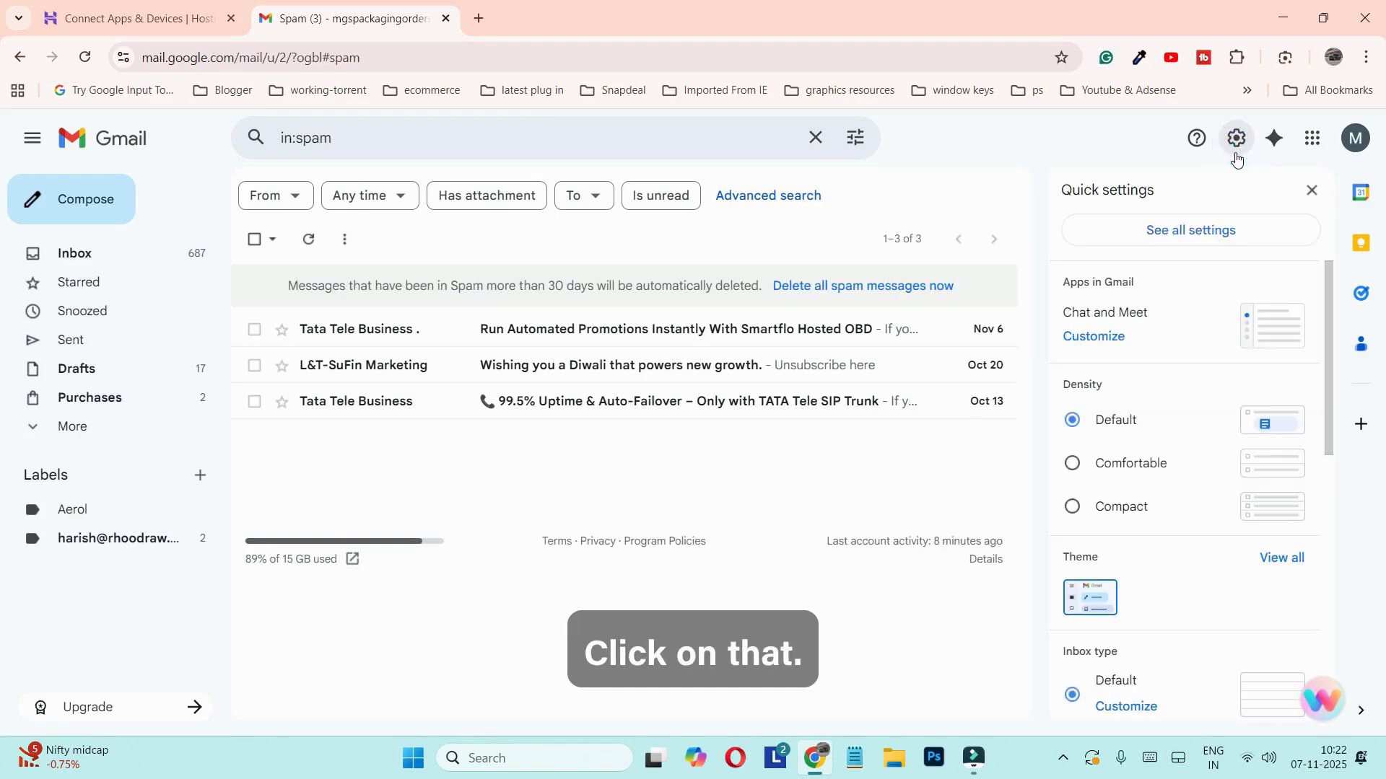
click(1183, 242)
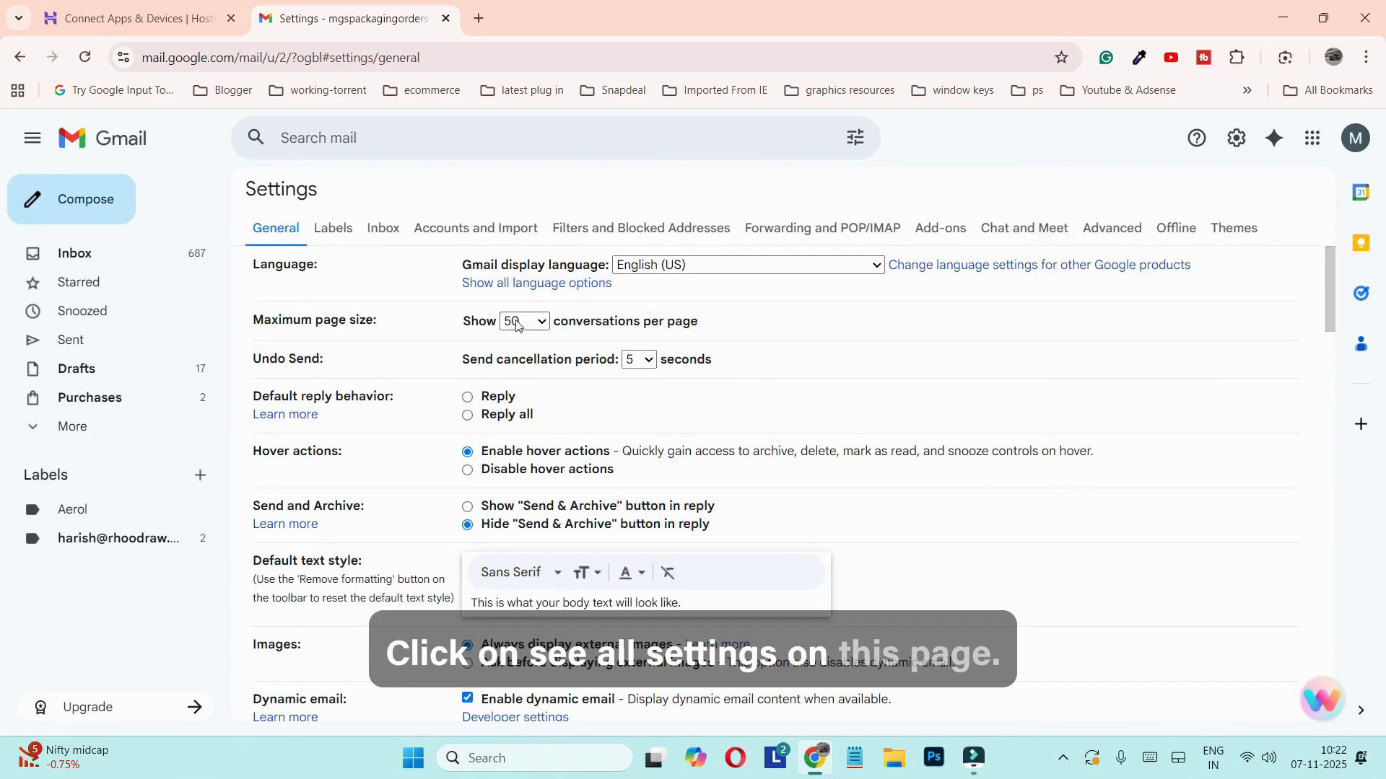
drag(249, 230, 539, 233)
- Open Accounts and Import and point out Send mail as and Check mail from other accounts
click(522, 181)
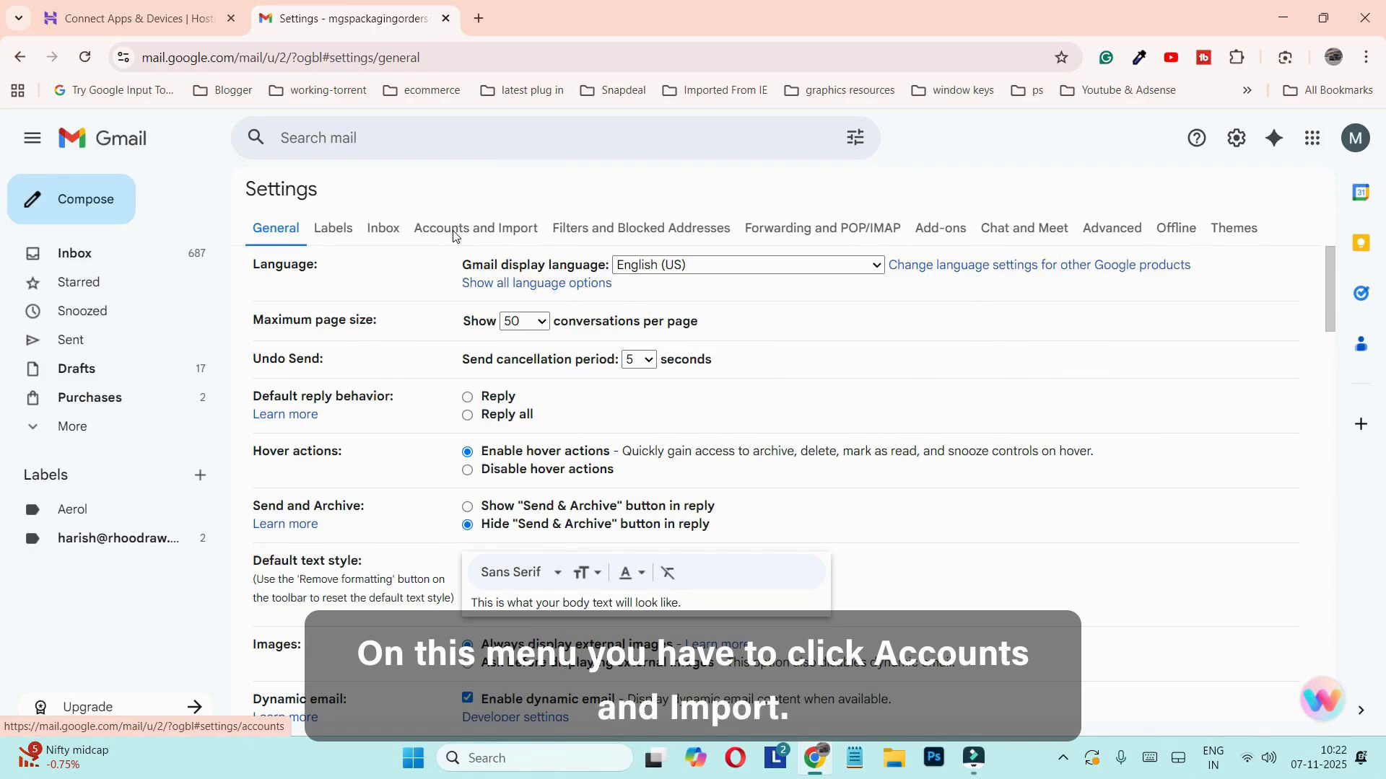
click(454, 231)
drag(1327, 319, 1331, 391)
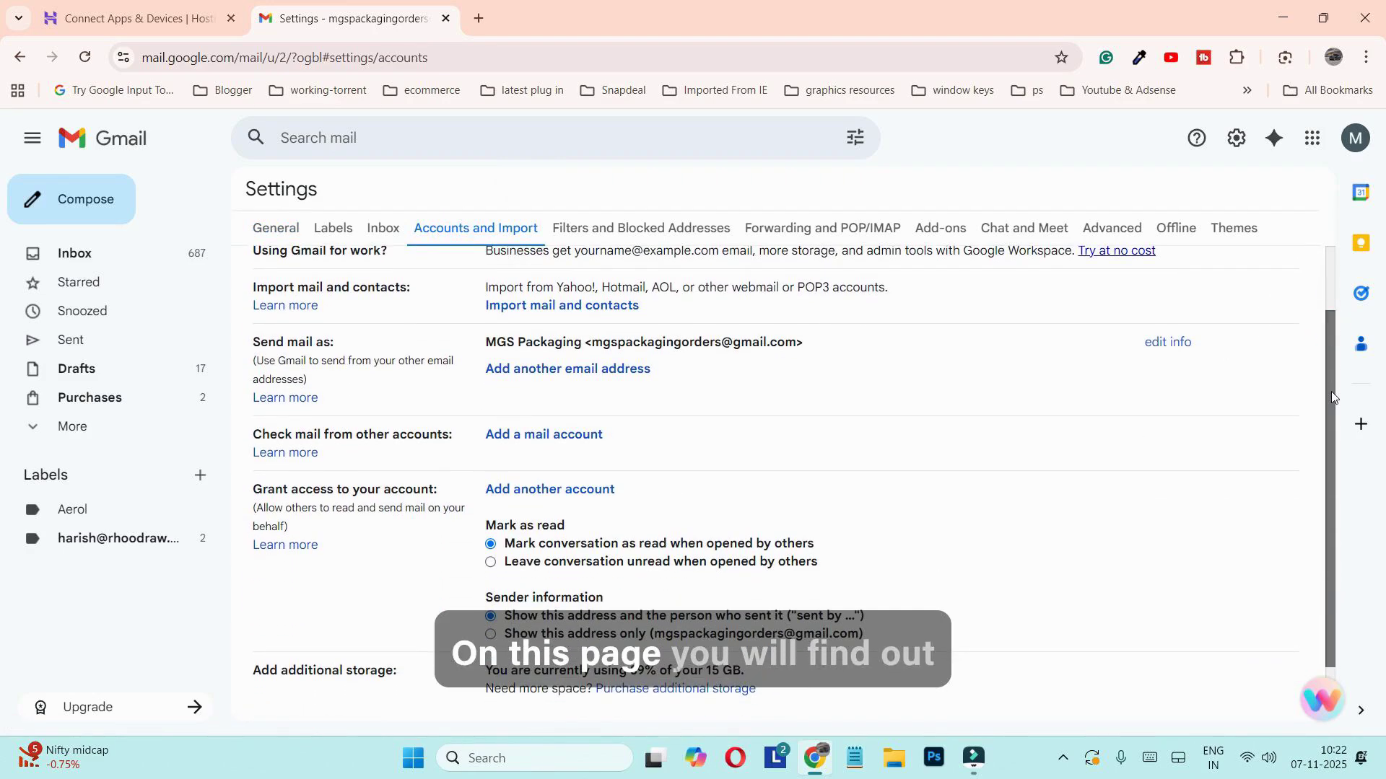
triple_click(254, 338)
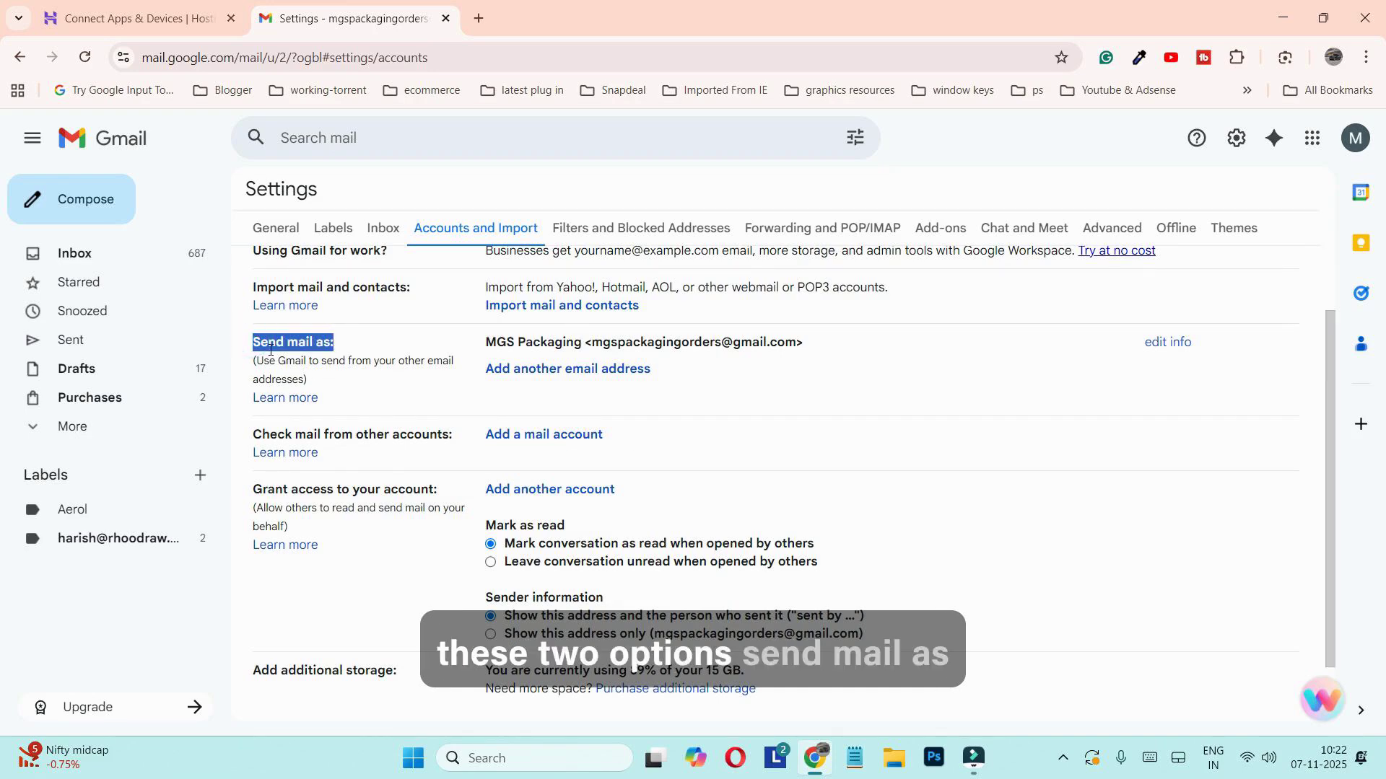
drag(252, 436, 451, 436)
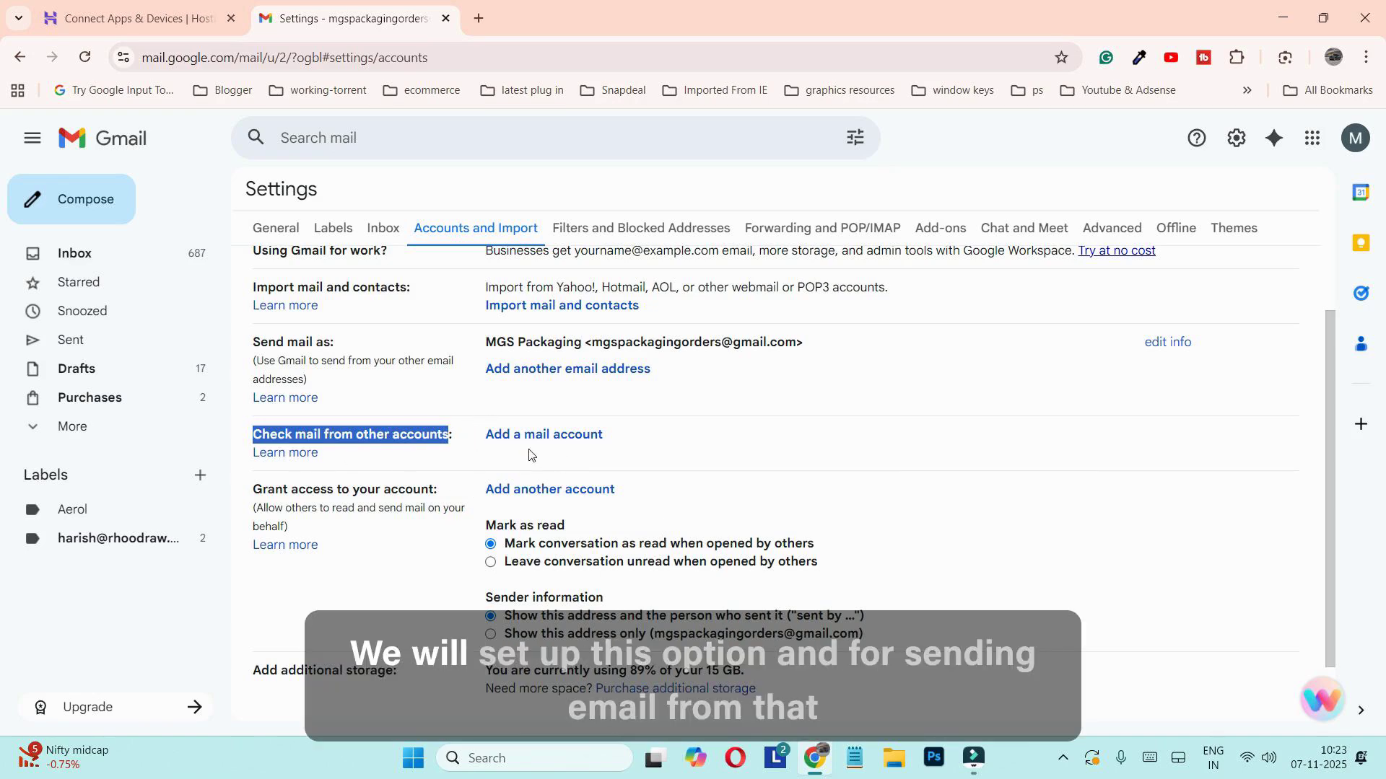
drag(254, 342, 335, 345)
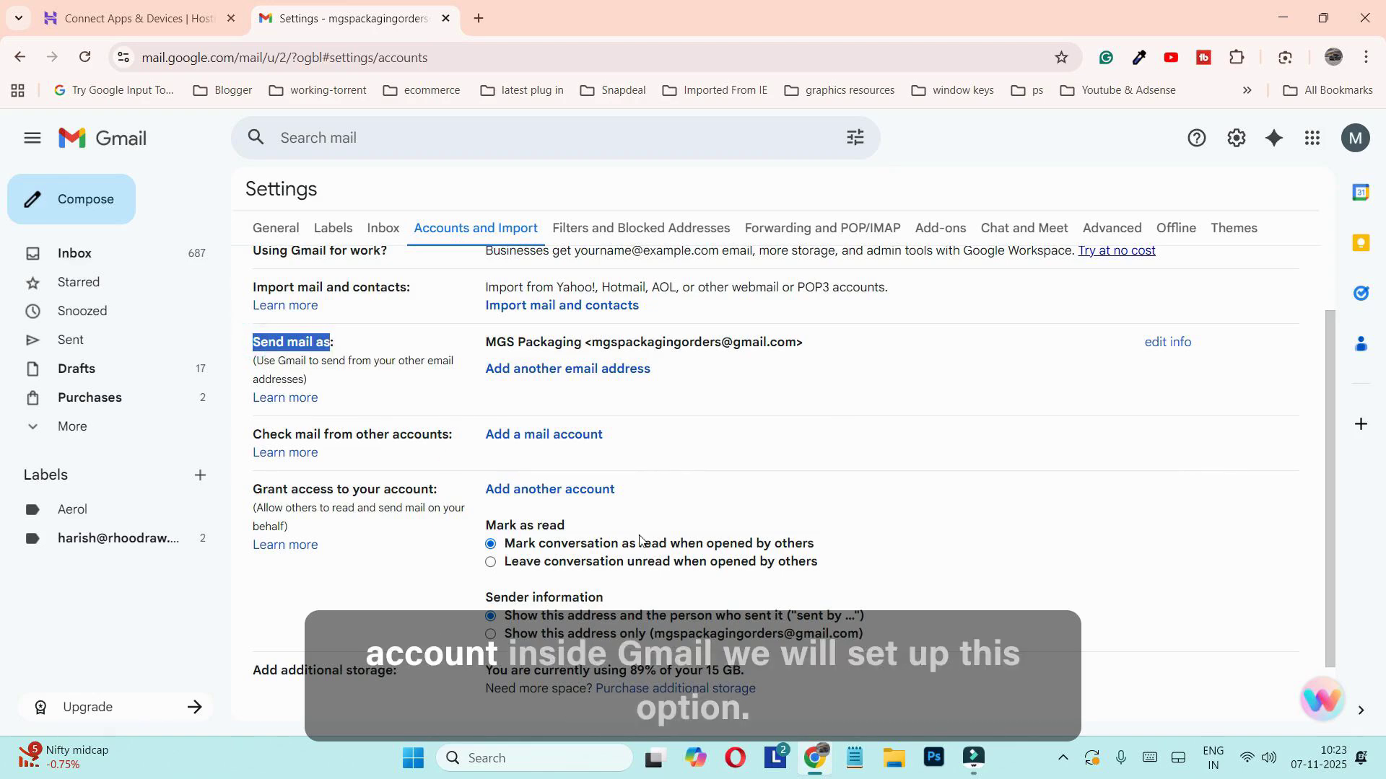
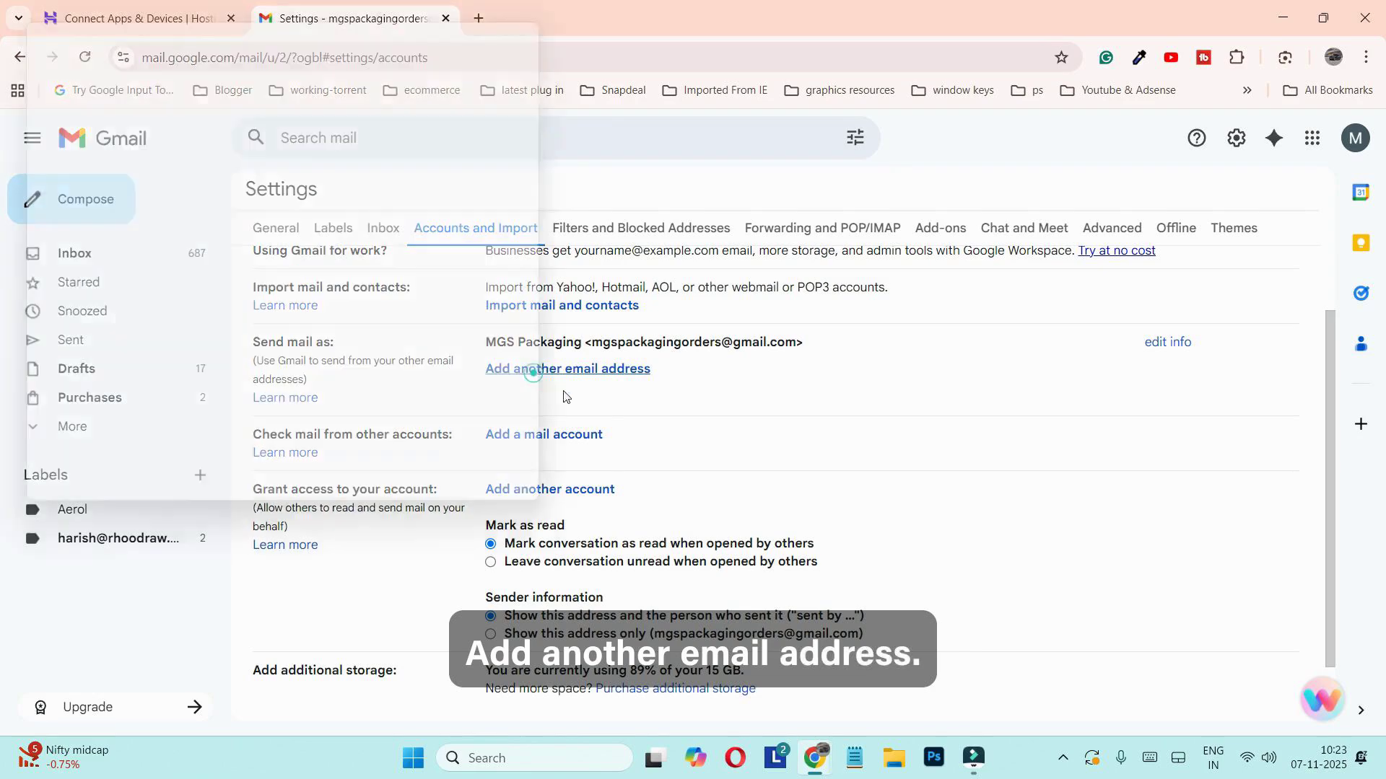
- Open the add-address form and set the sender name to Admin Rhood Raw
drag(162, 13, 738, 116)
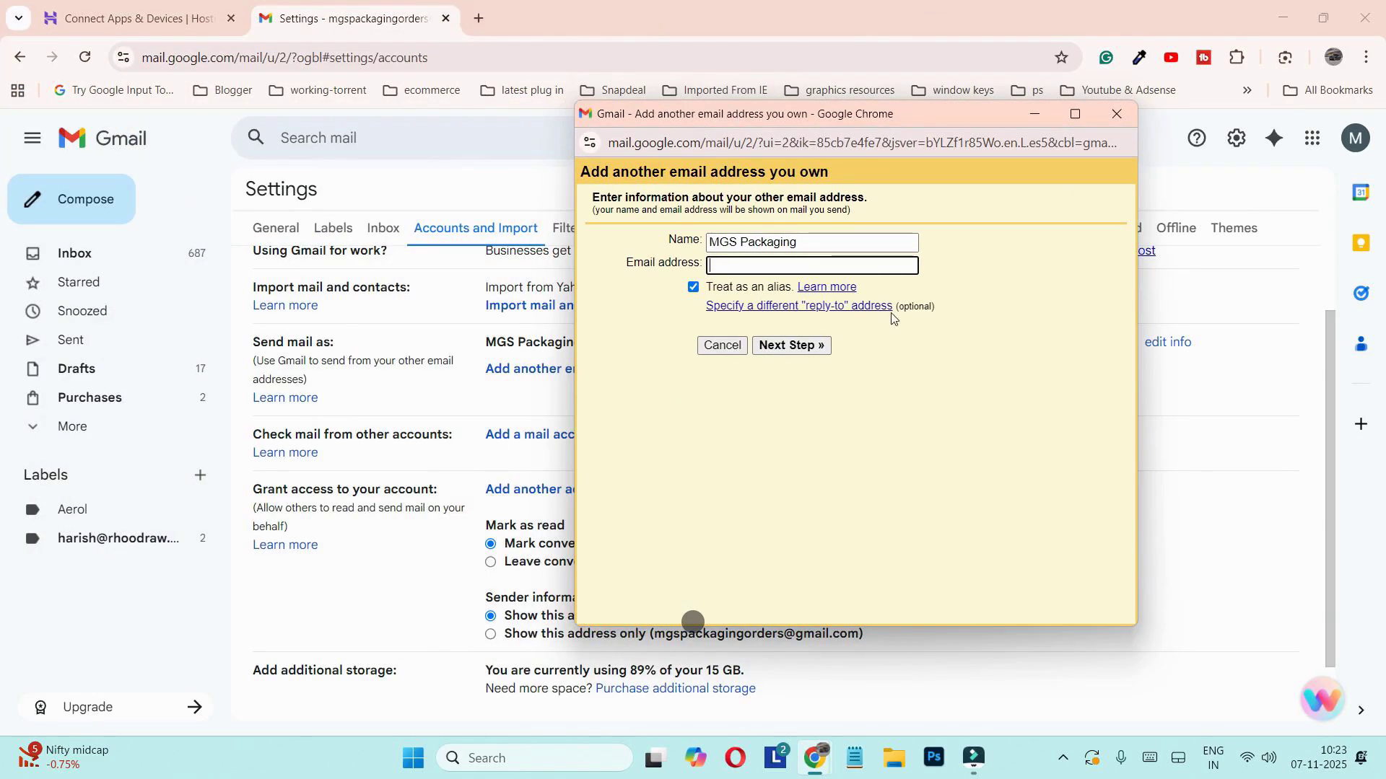
click(825, 242)
triple_click(810, 240)
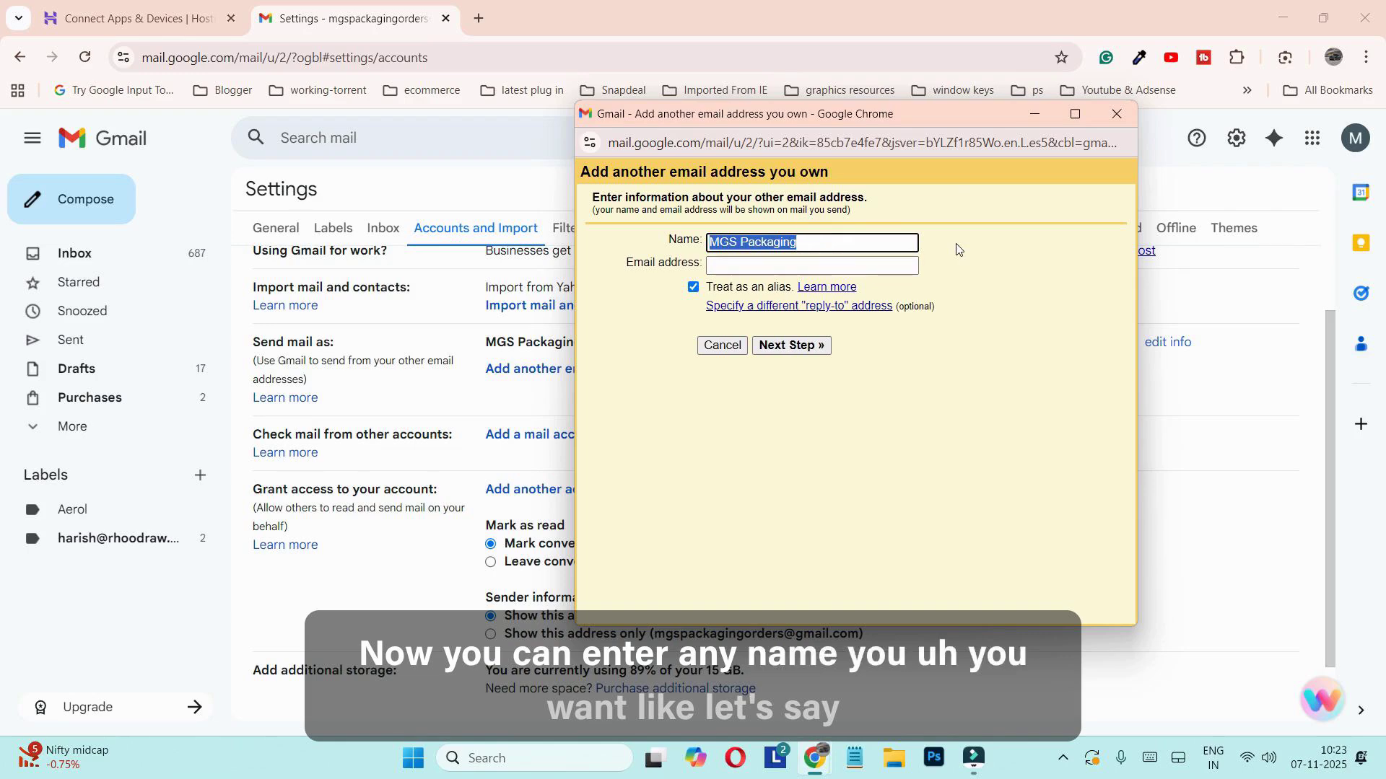
text(Admin)
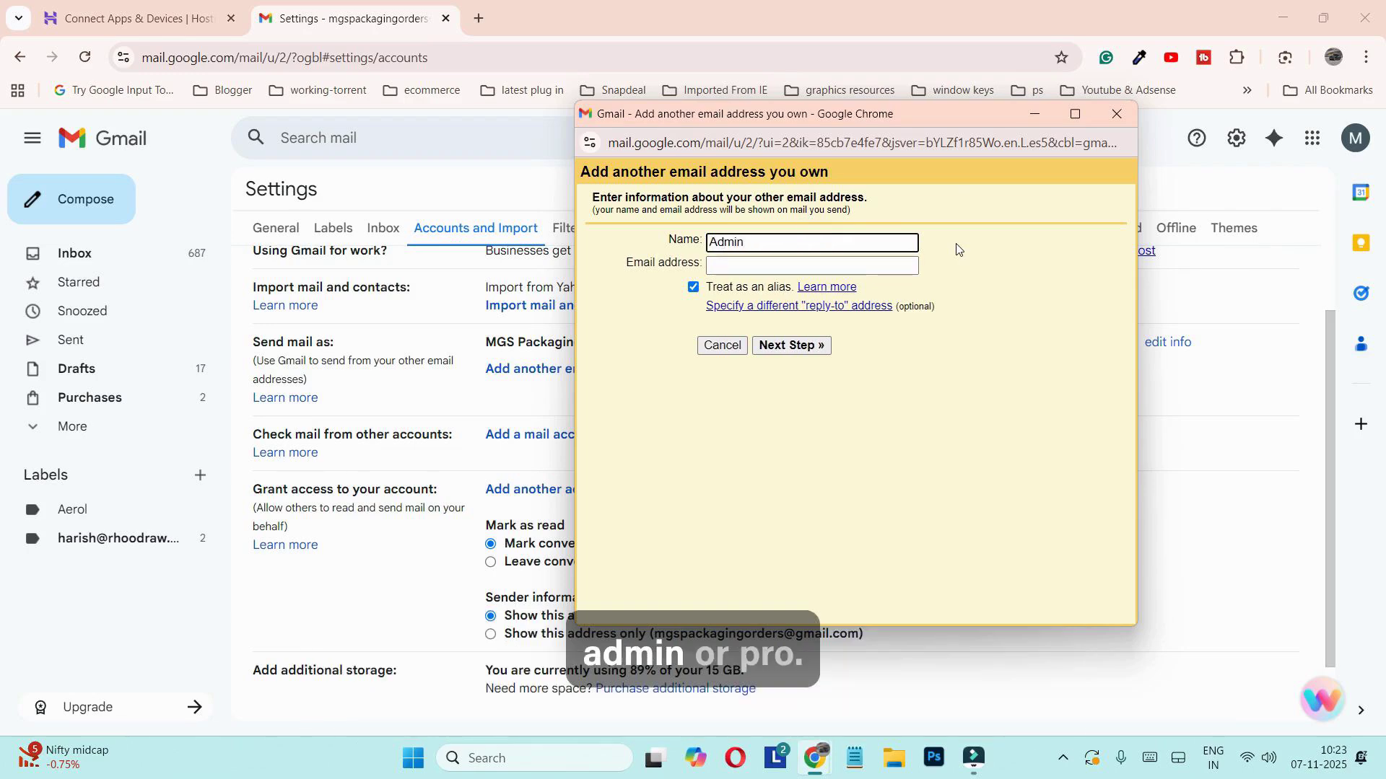
text( Rhood Raw)
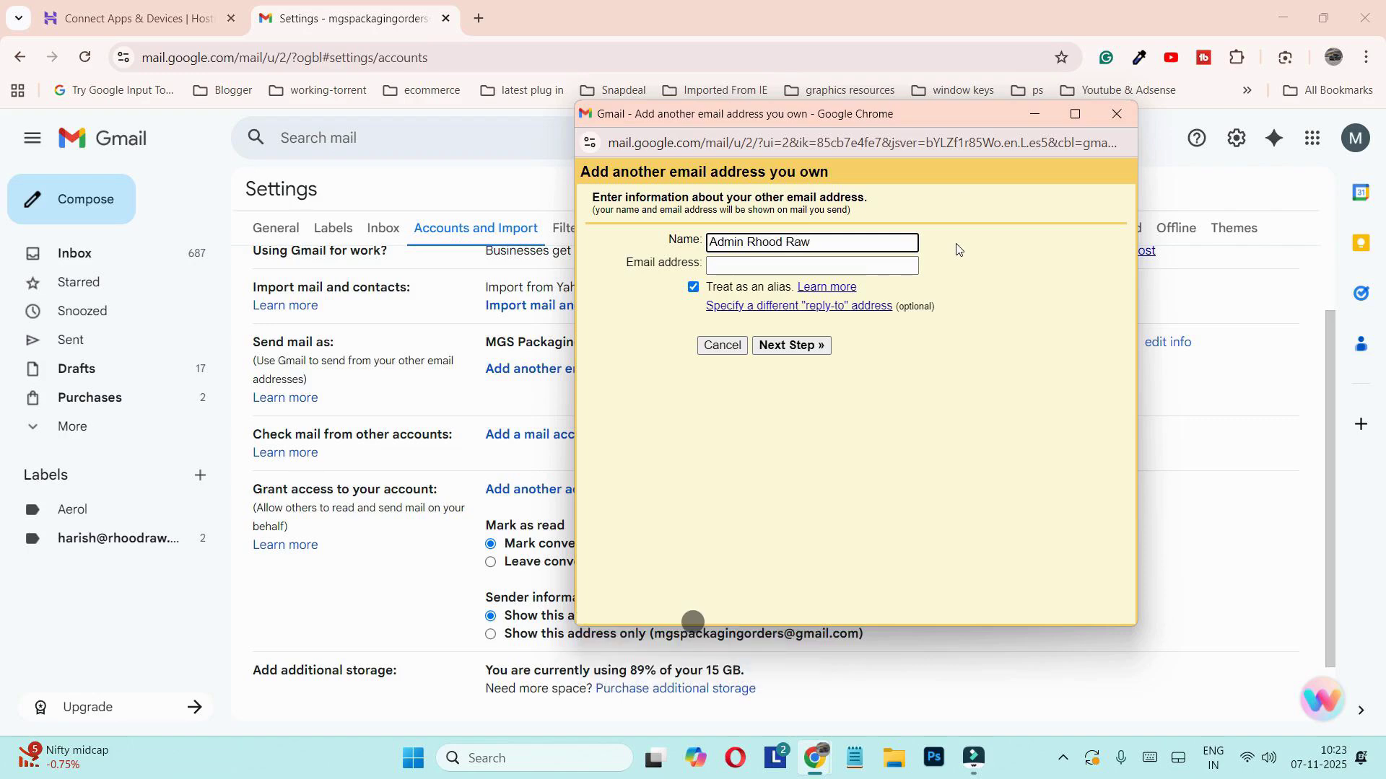
click(745, 266)
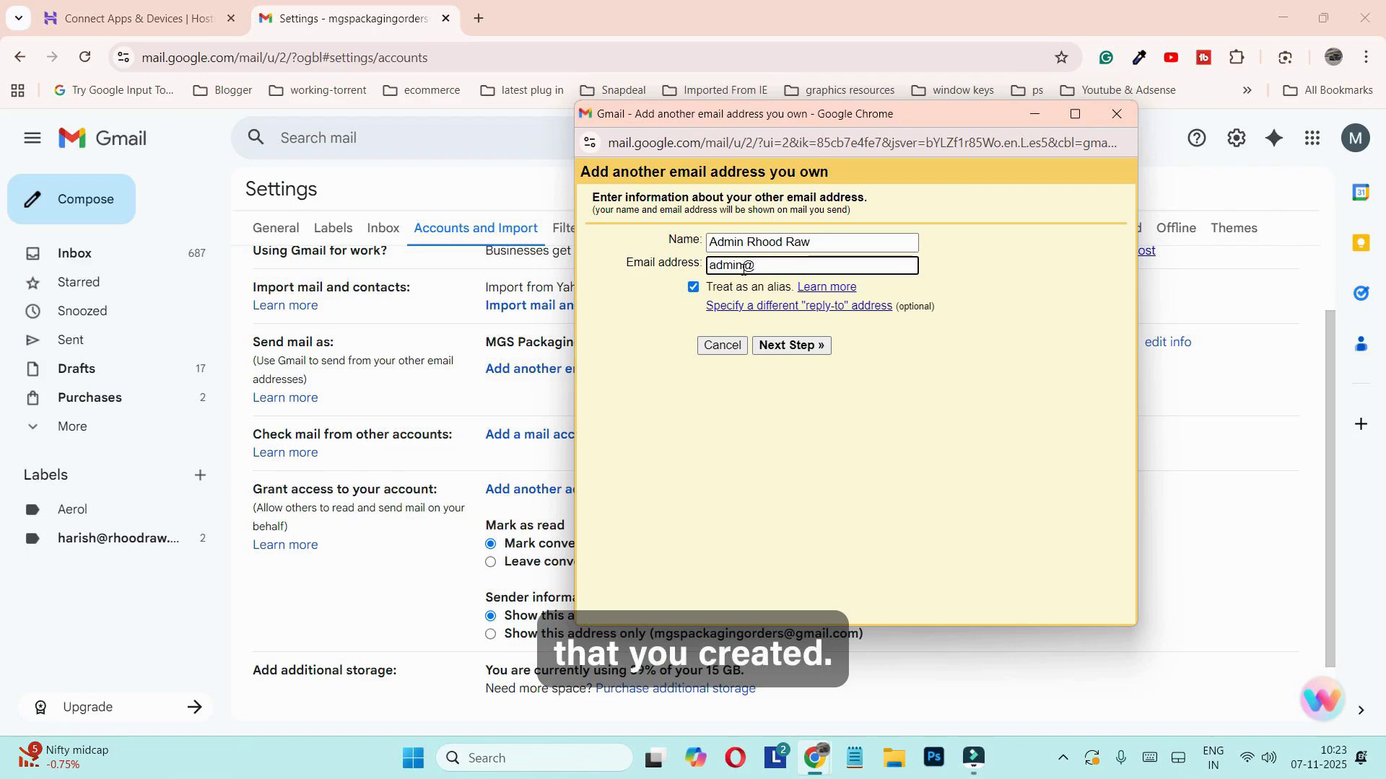
text(rhoodraw.com)
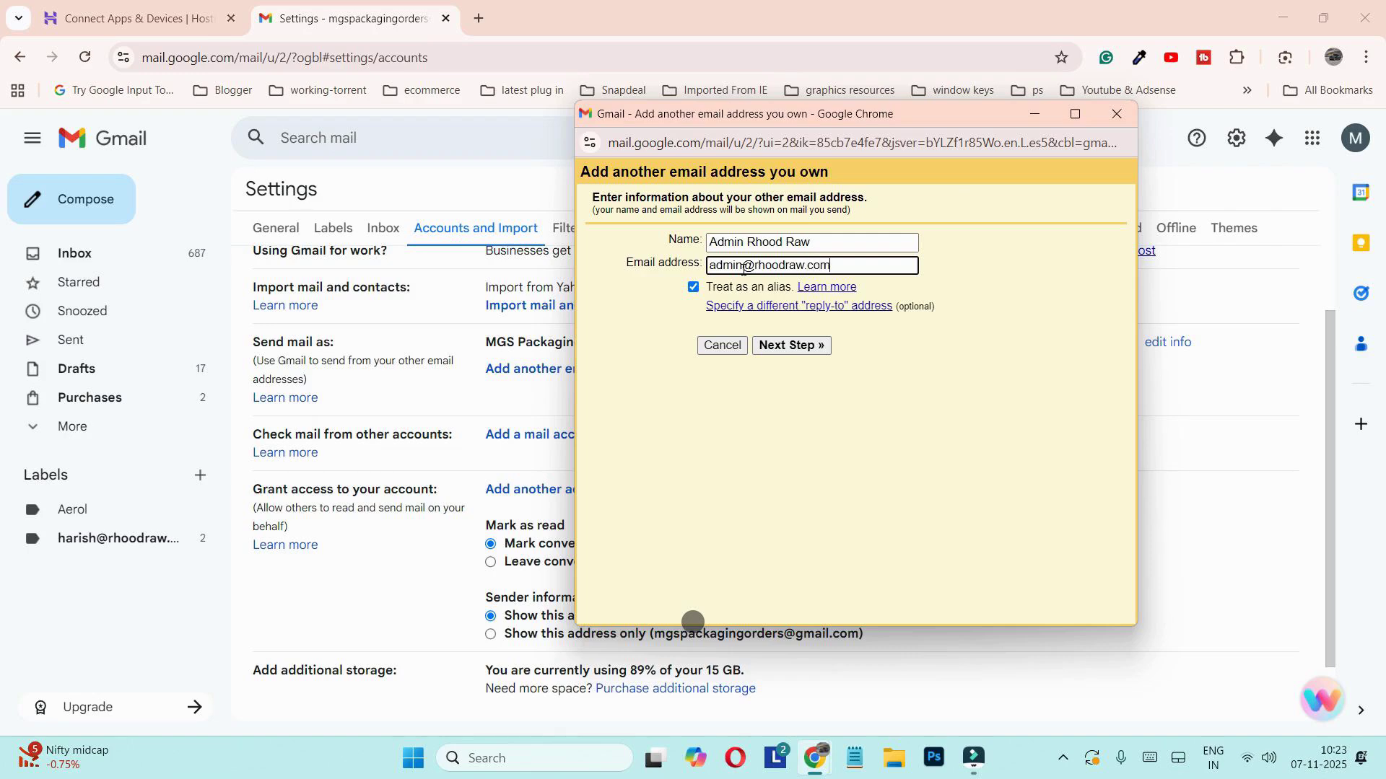
drag(701, 289, 785, 303)
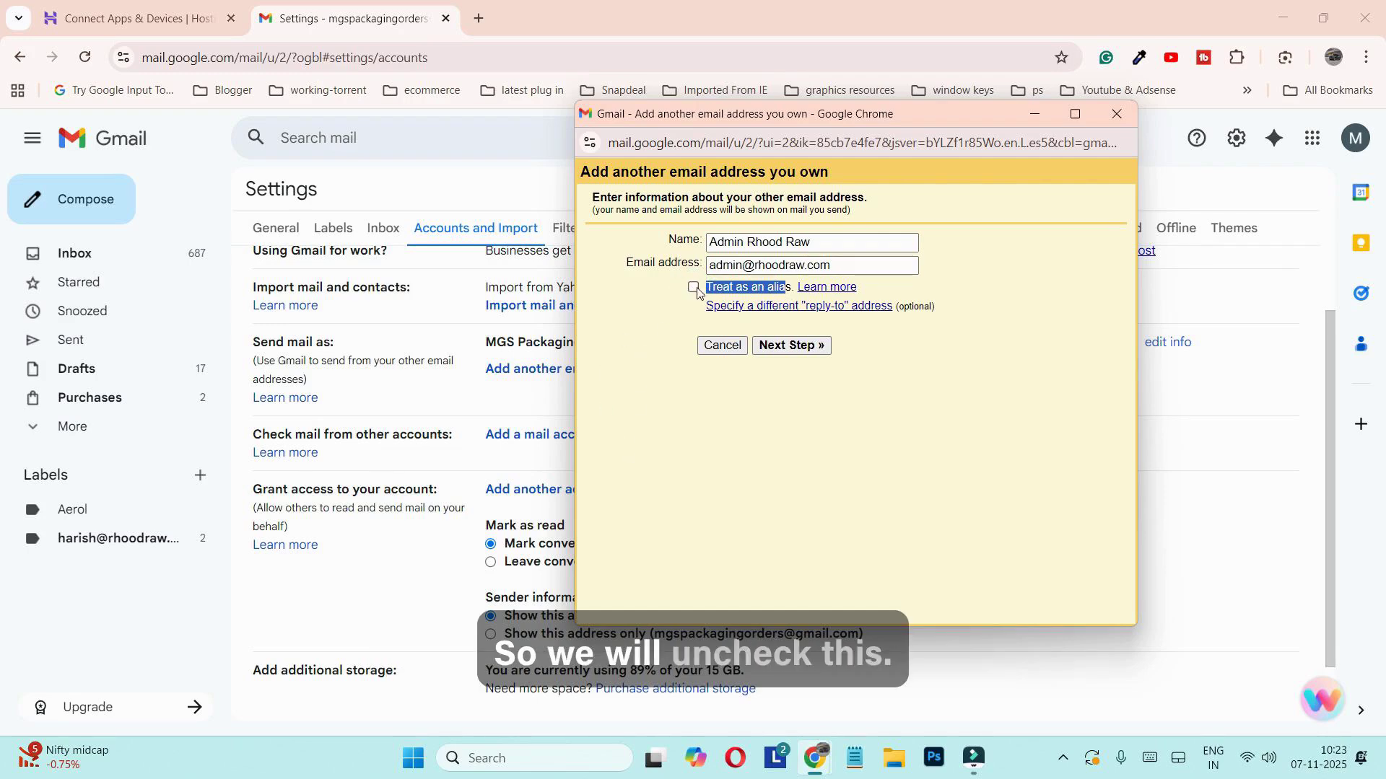
click(794, 347)
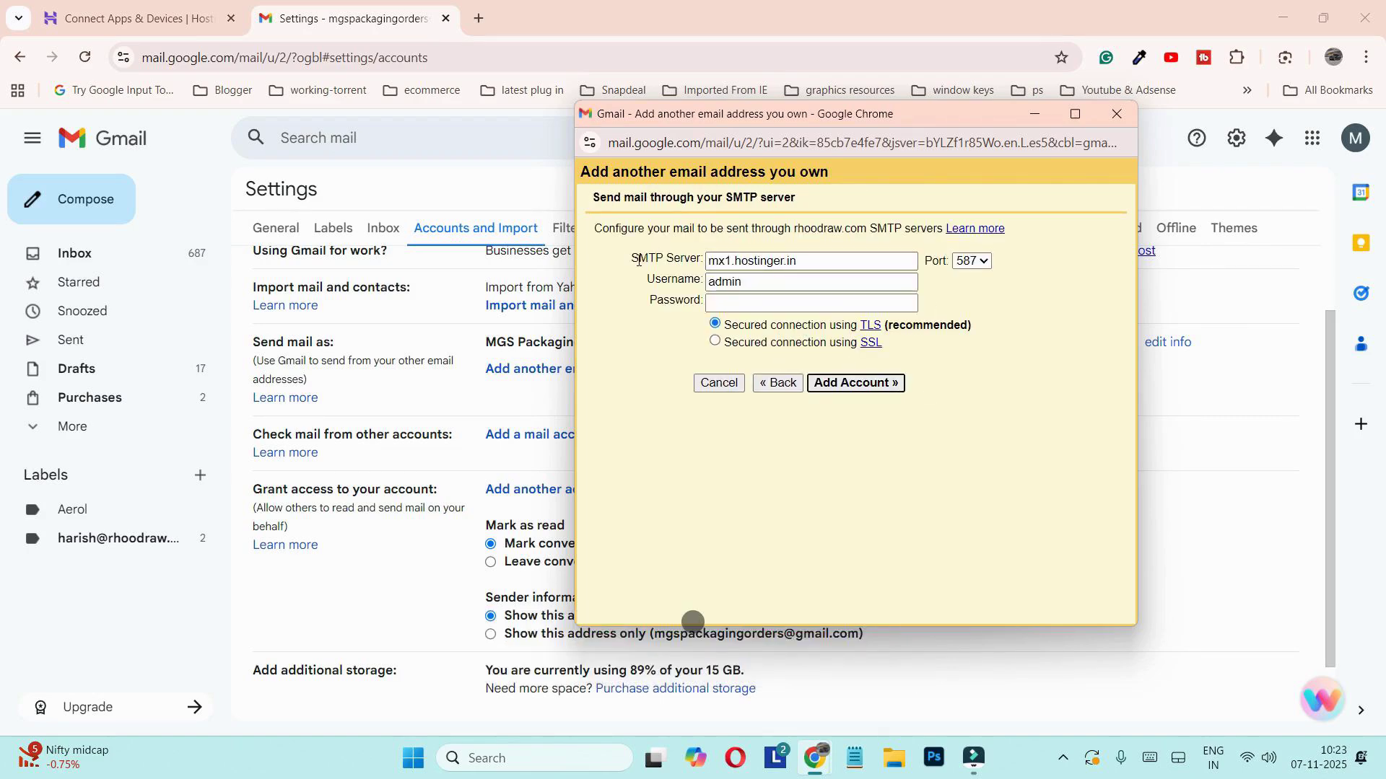
drag(638, 259, 704, 263)
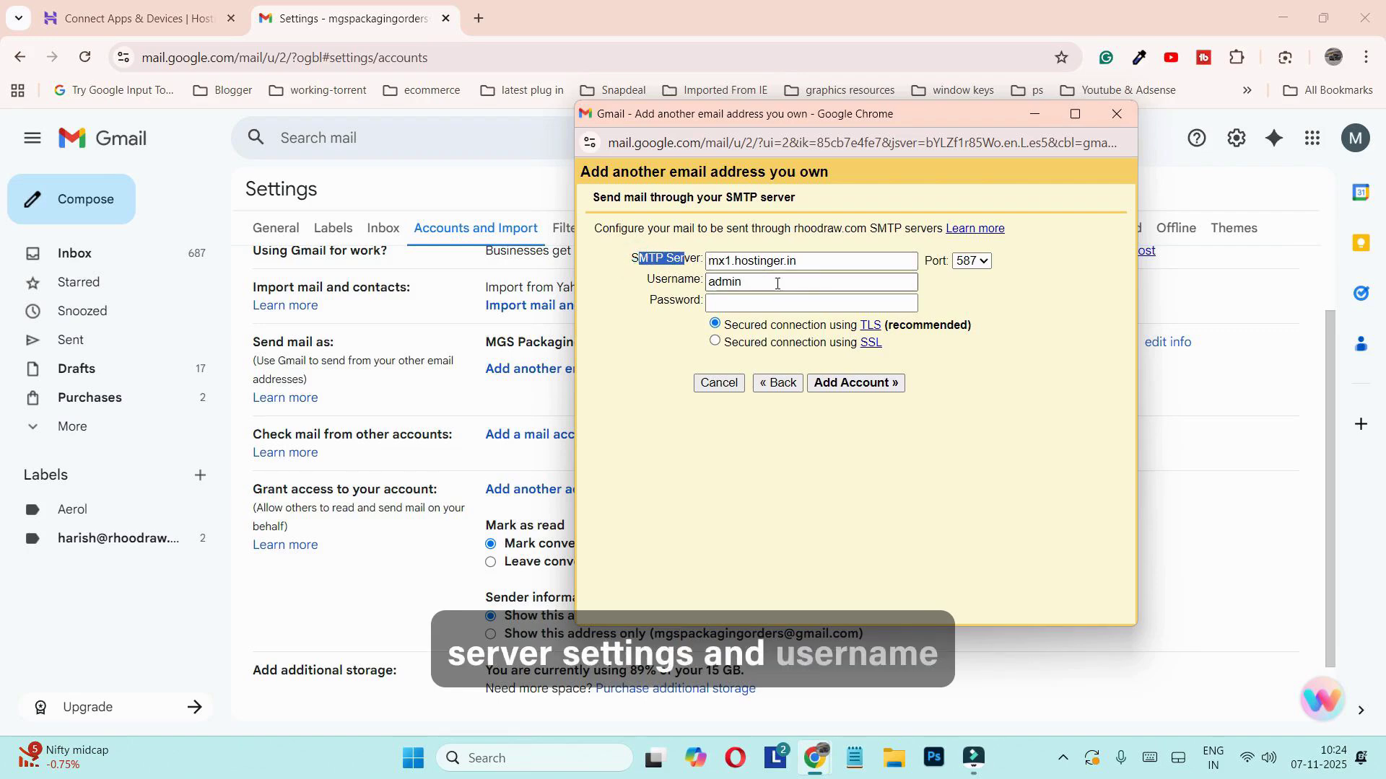
click(749, 285)
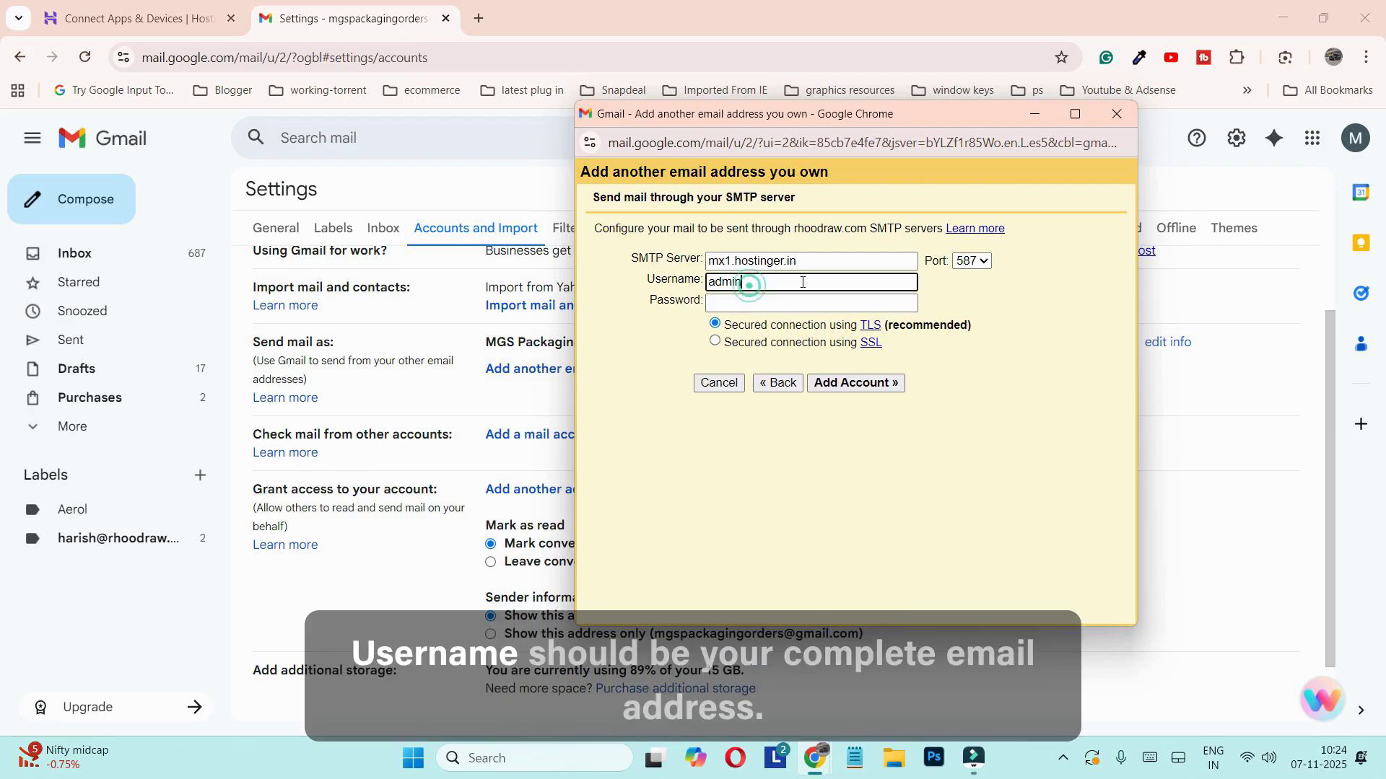
text(@)
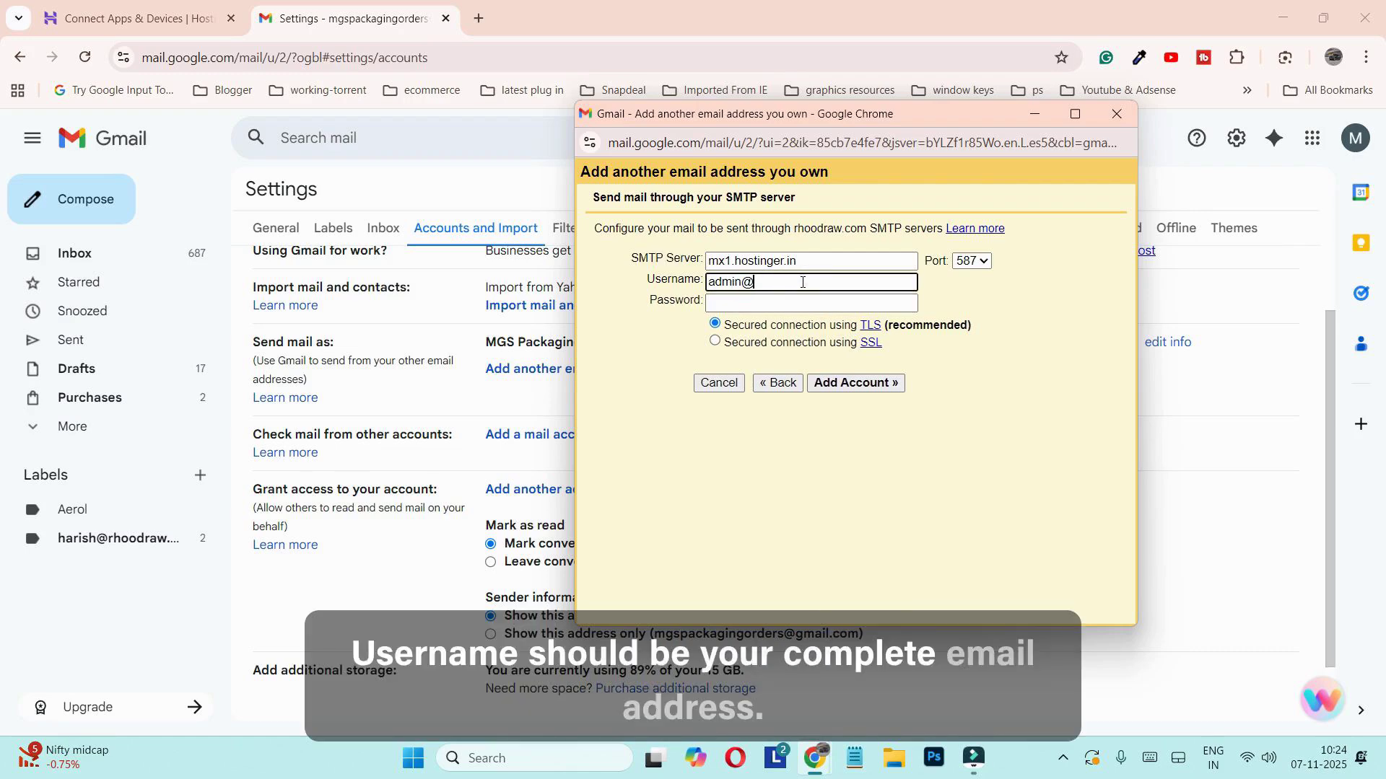
text(rhoodraw.com)
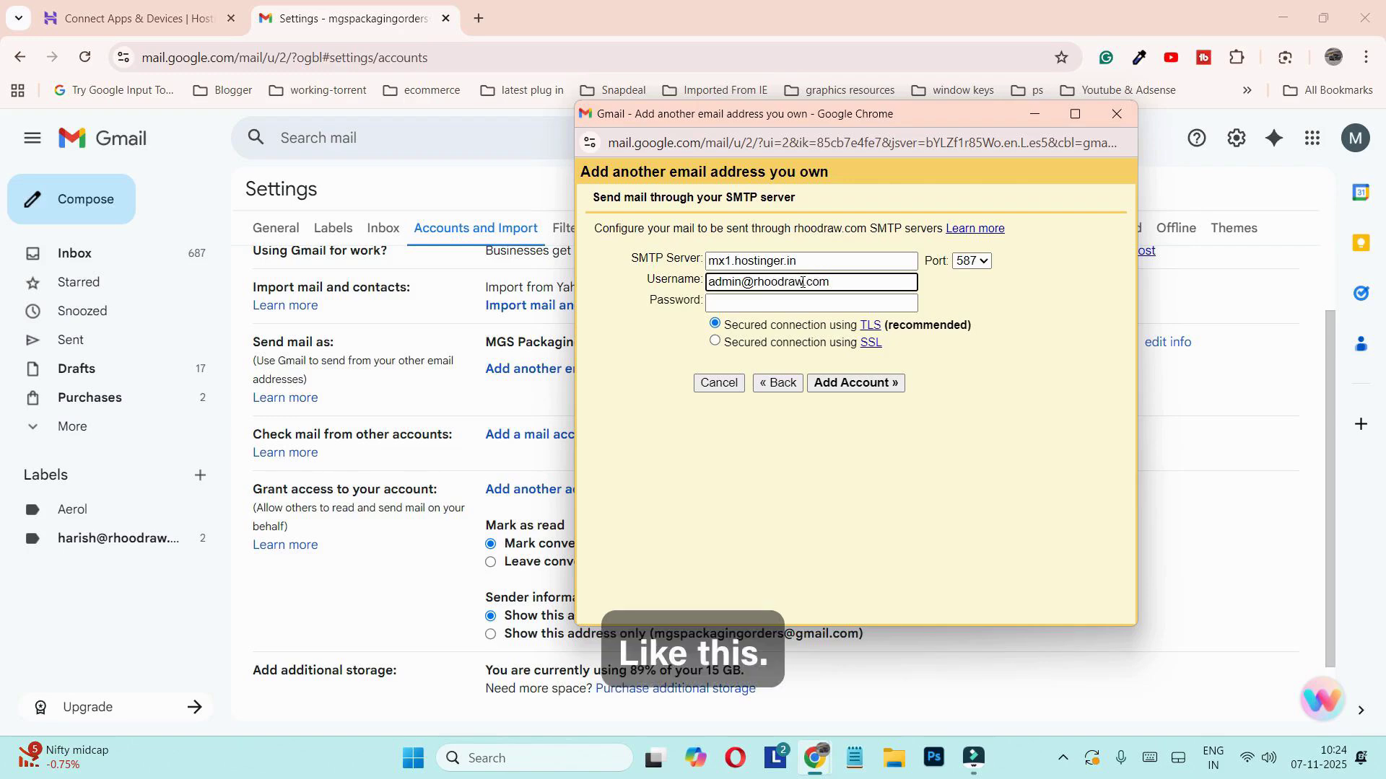
click(768, 317)
text(••••)
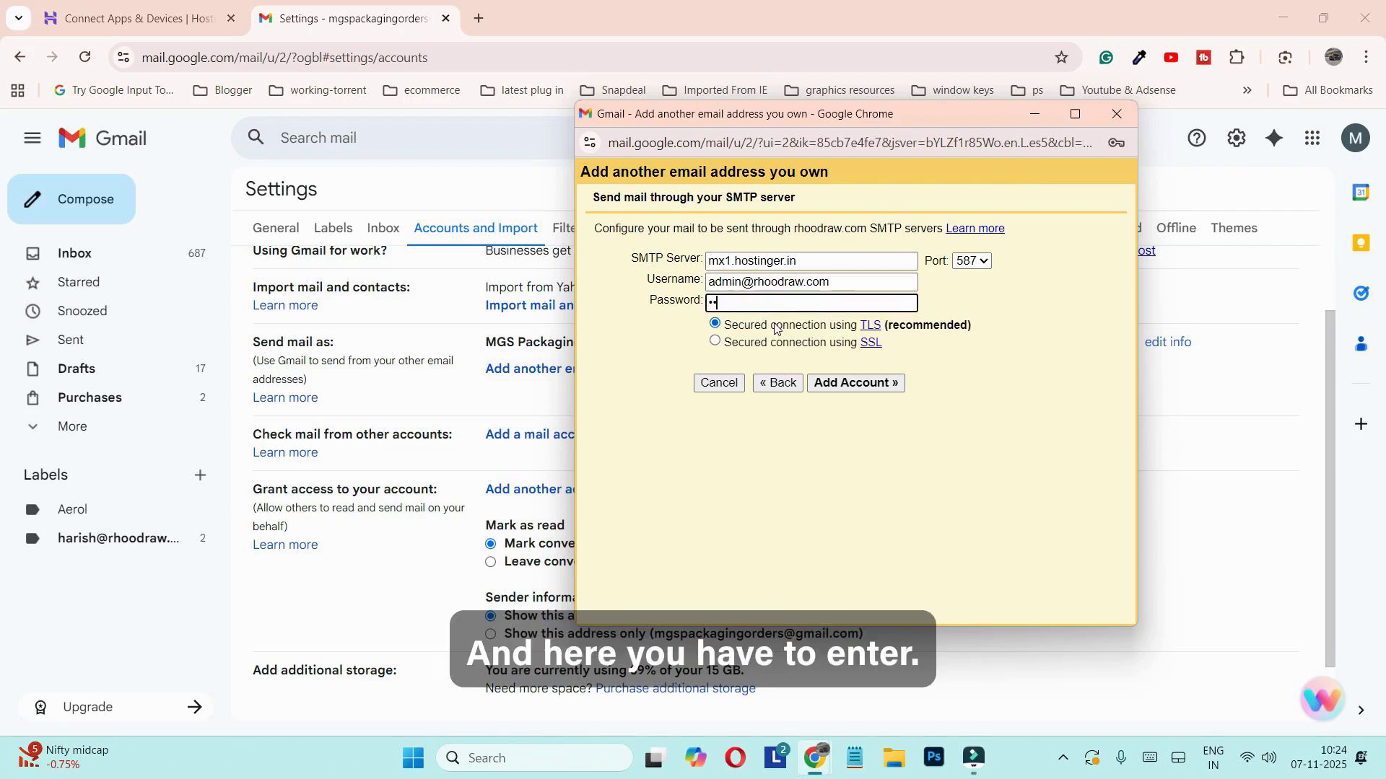
text(••••••)
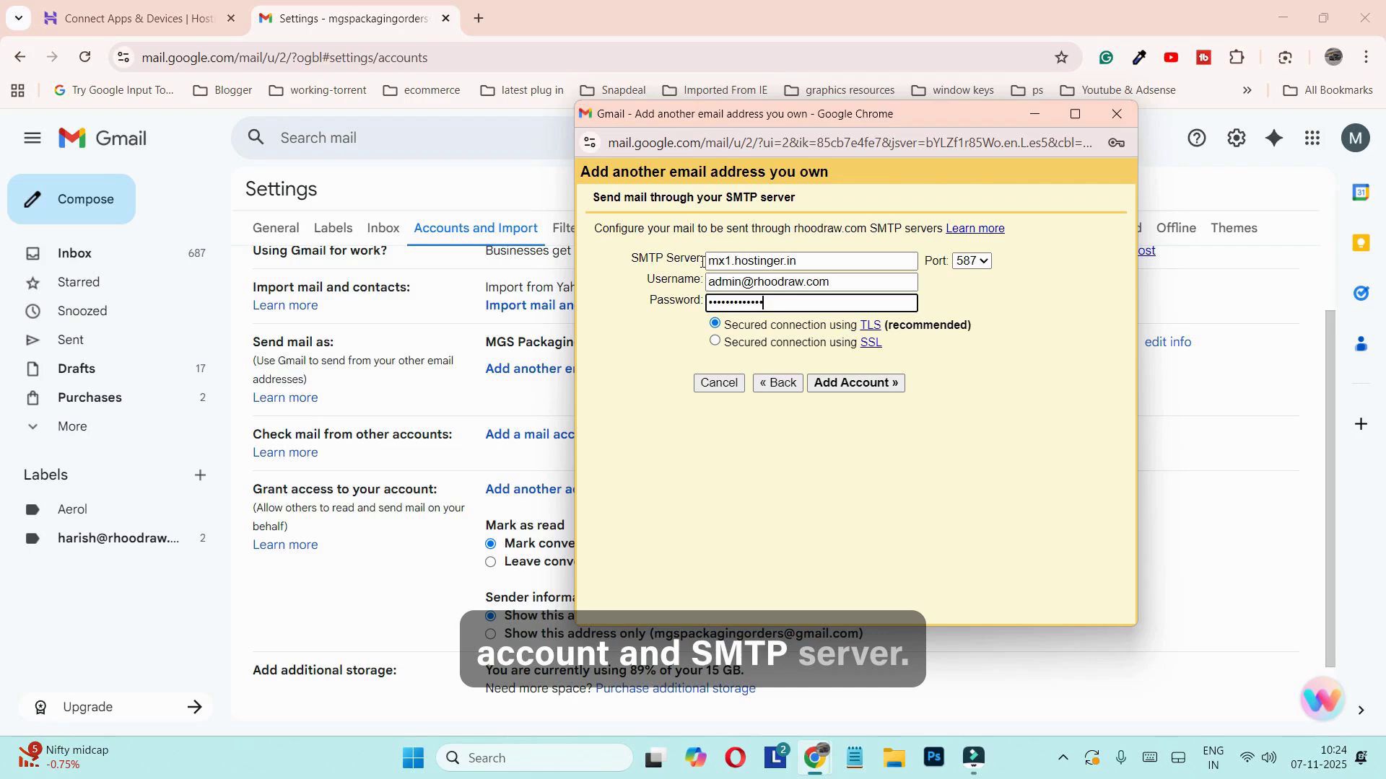
- Copy the outgoing server hostname smtp.hostinger.com from Hostinger's Connect Apps & Devices settings
click(138, 18)
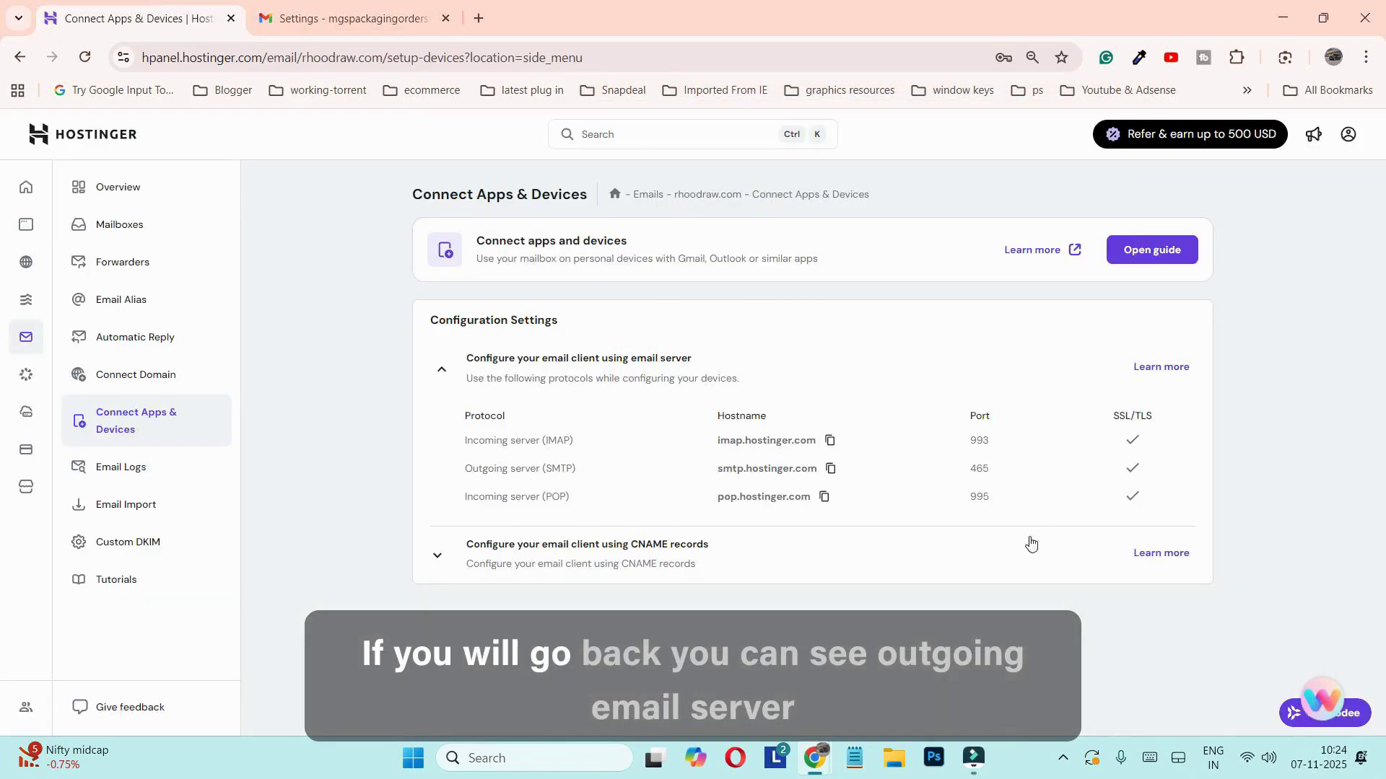
drag(466, 469, 607, 476)
click(831, 468)
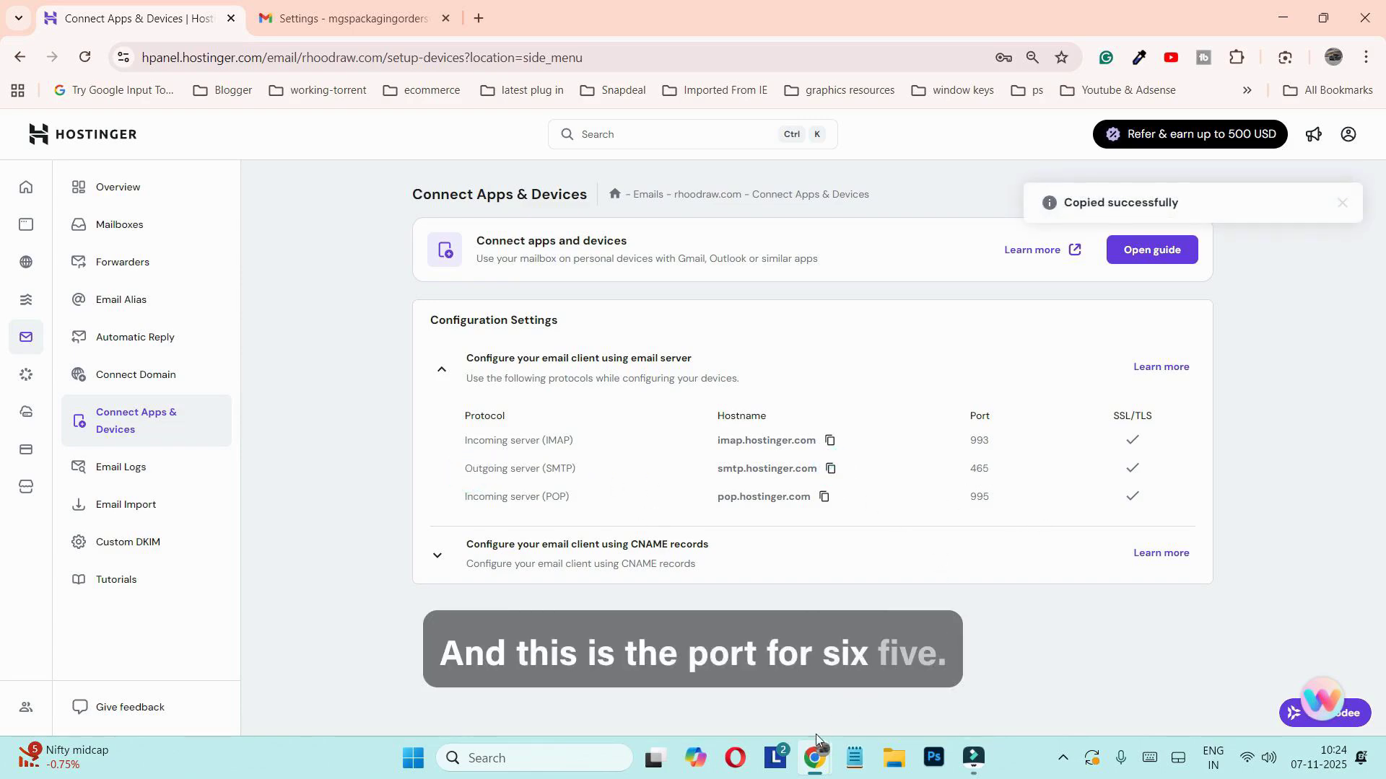
- Set the SMTP server to smtp.hostinger.com on port 465 and submit the account
mouse_move(816, 754)
click(938, 679)
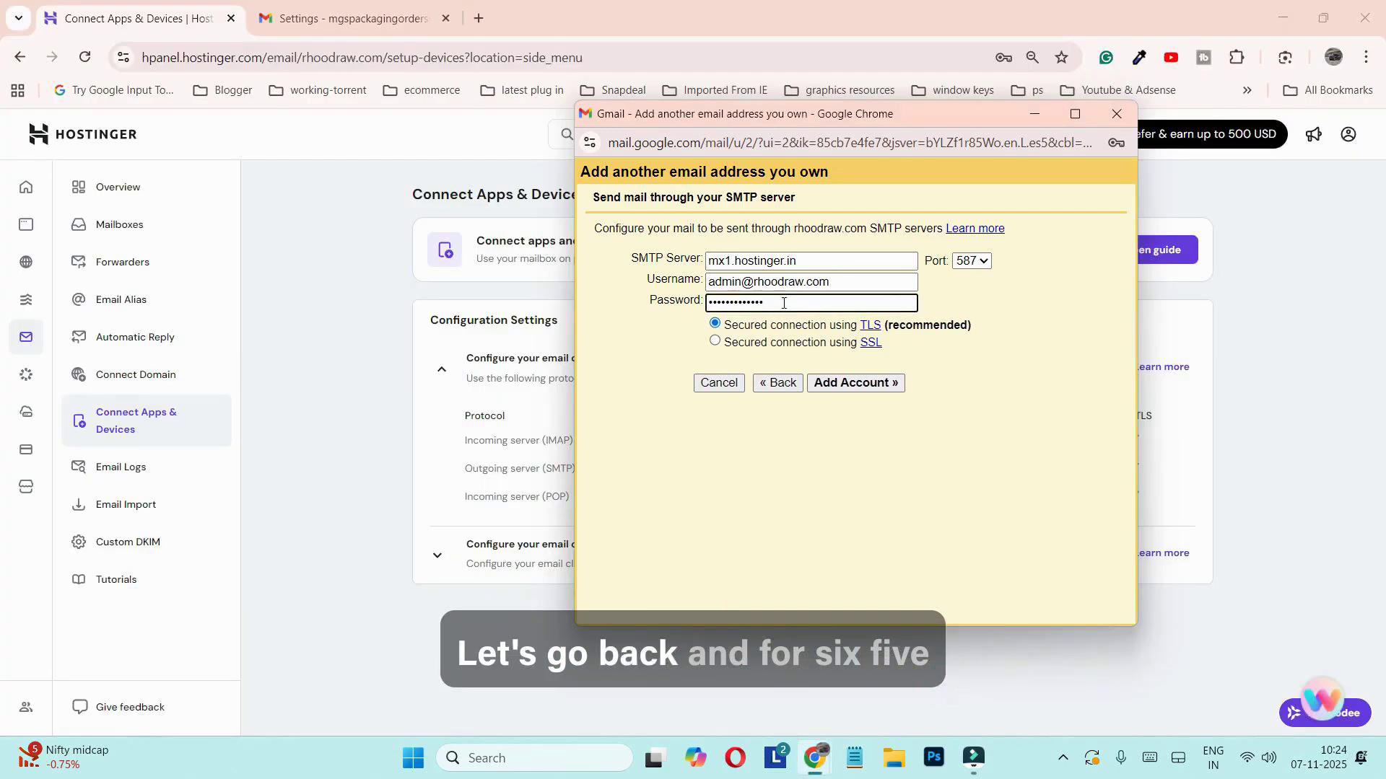
click(983, 270)
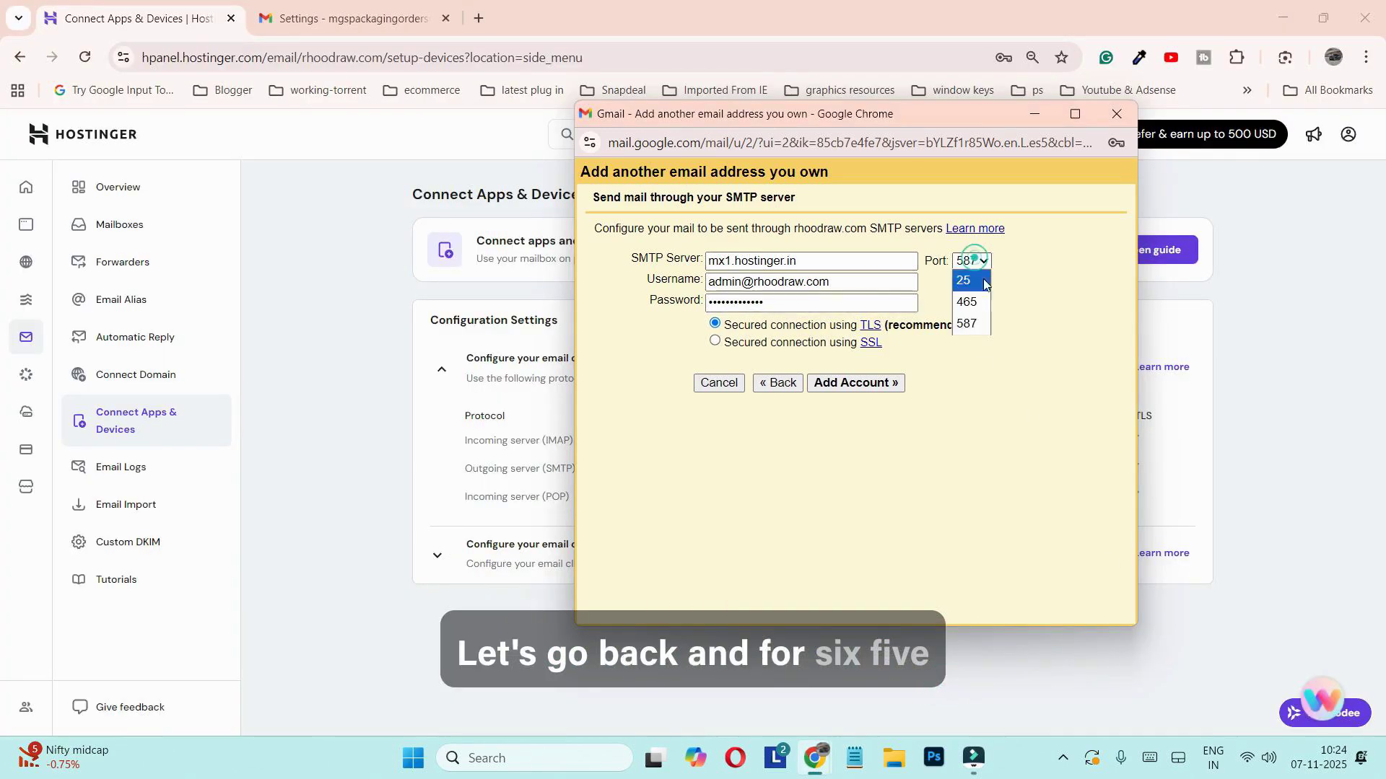
click(970, 299)
drag(803, 258, 548, 280)
key(ctrl+v)
click(824, 543)
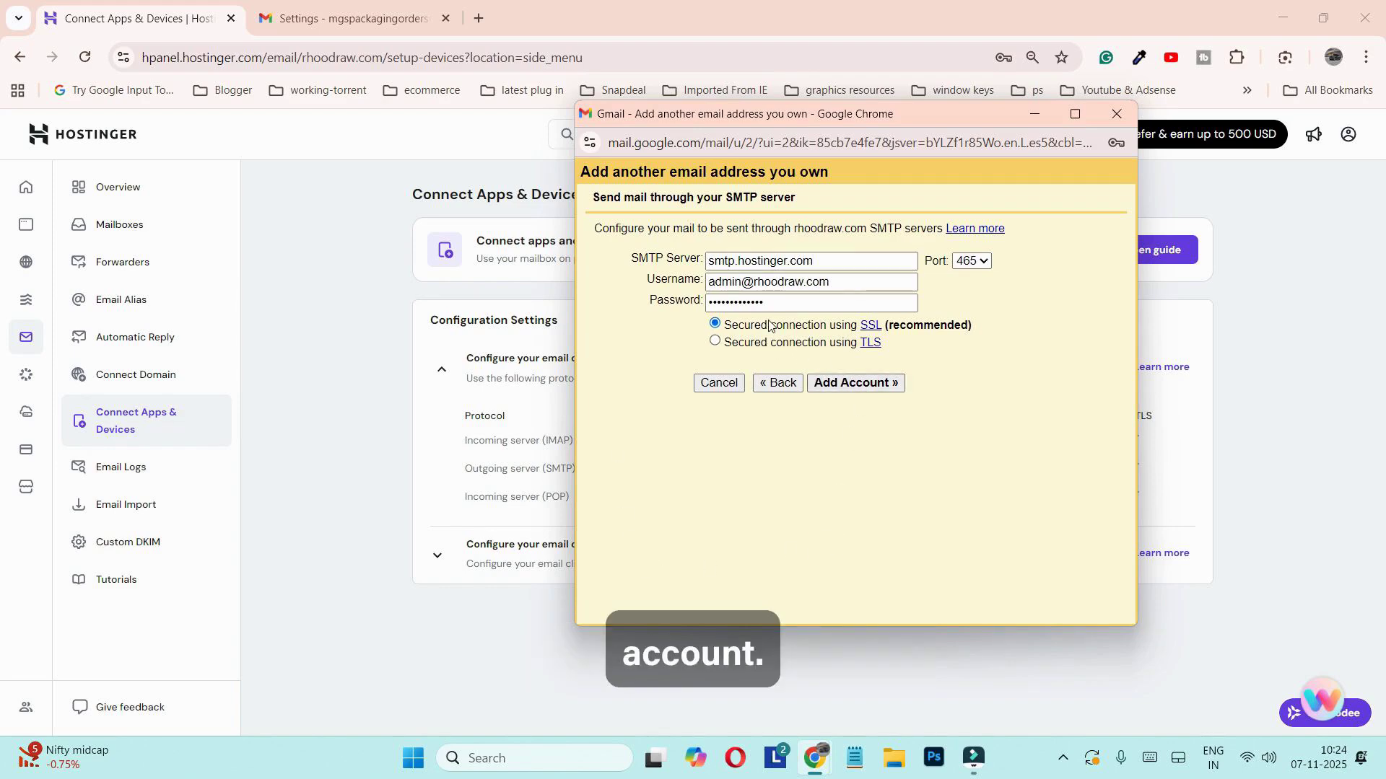
click(856, 383)
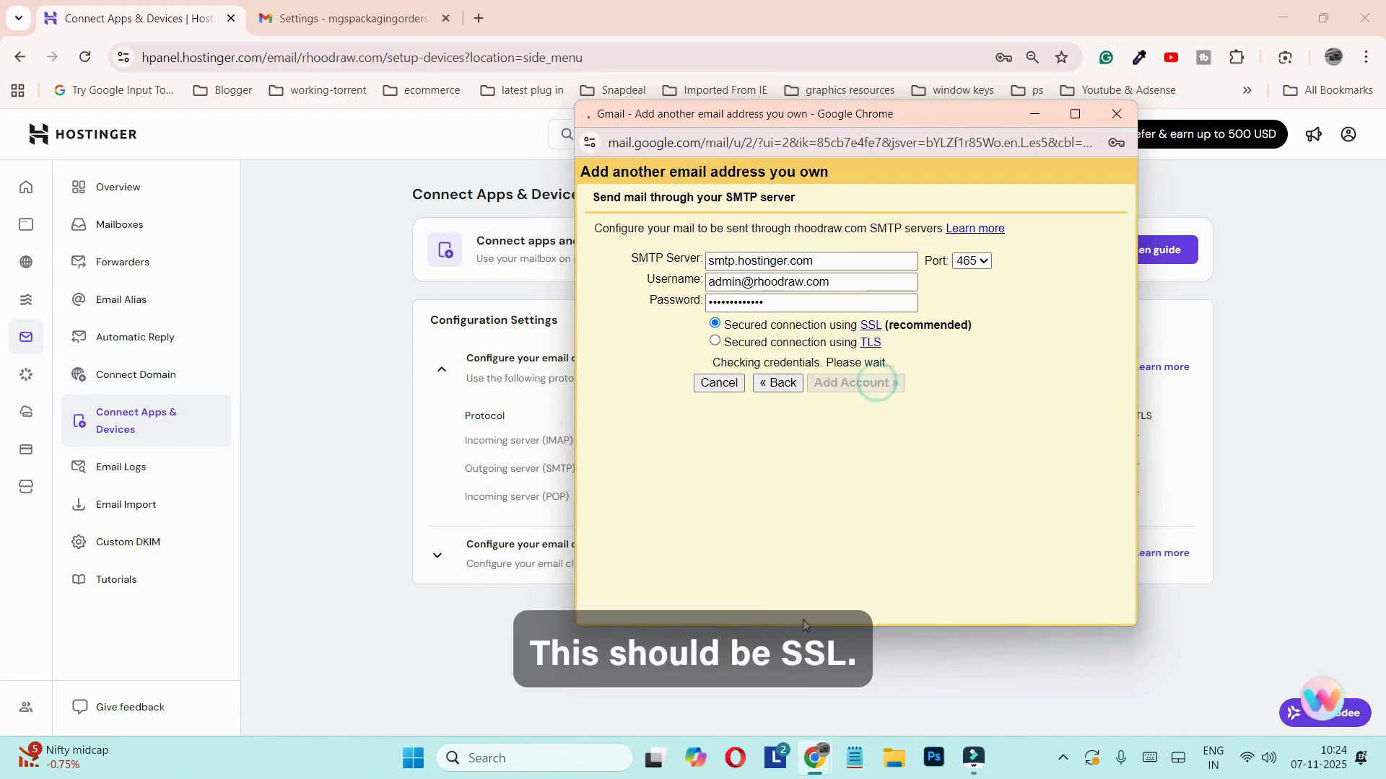
- Dismiss the save-password prompt and close the confirmation-sent window
click(1108, 186)
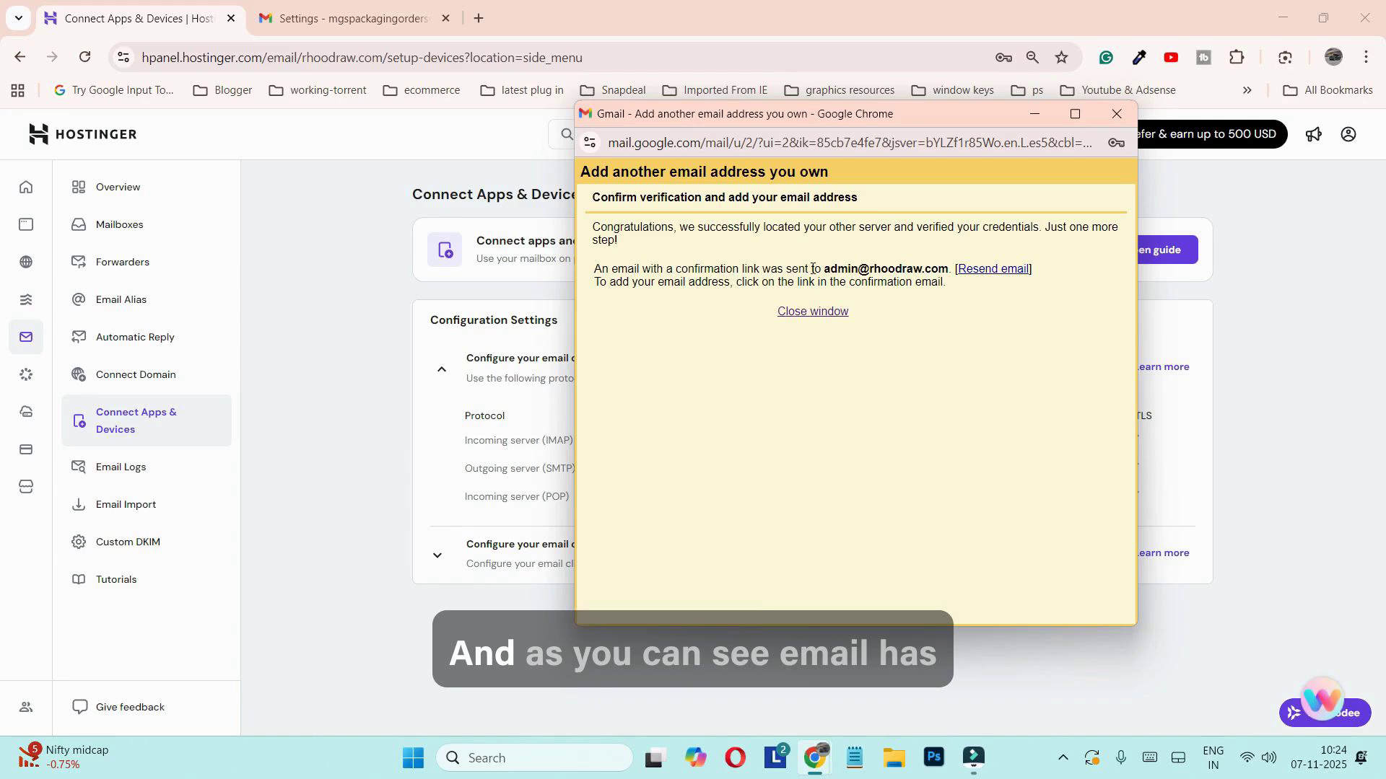
drag(867, 269, 944, 267)
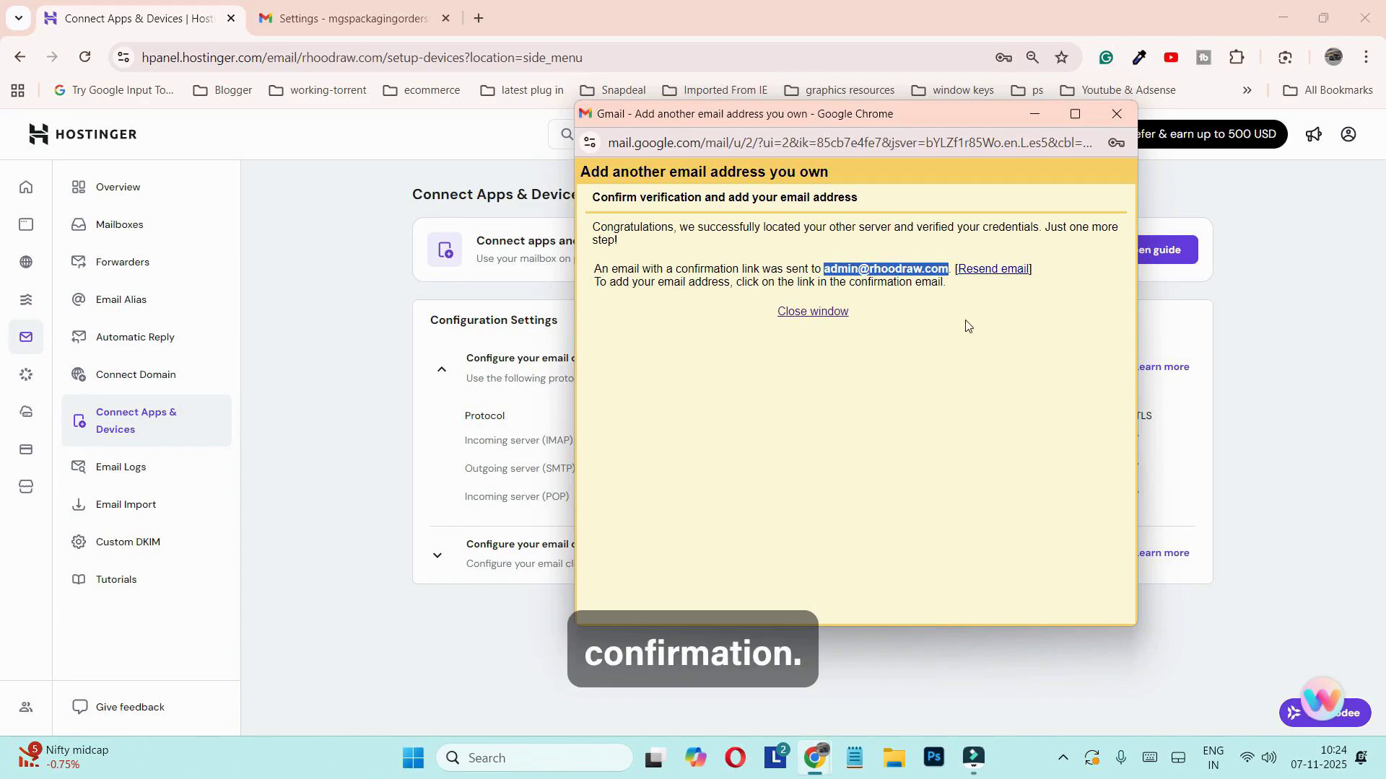
click(813, 312)
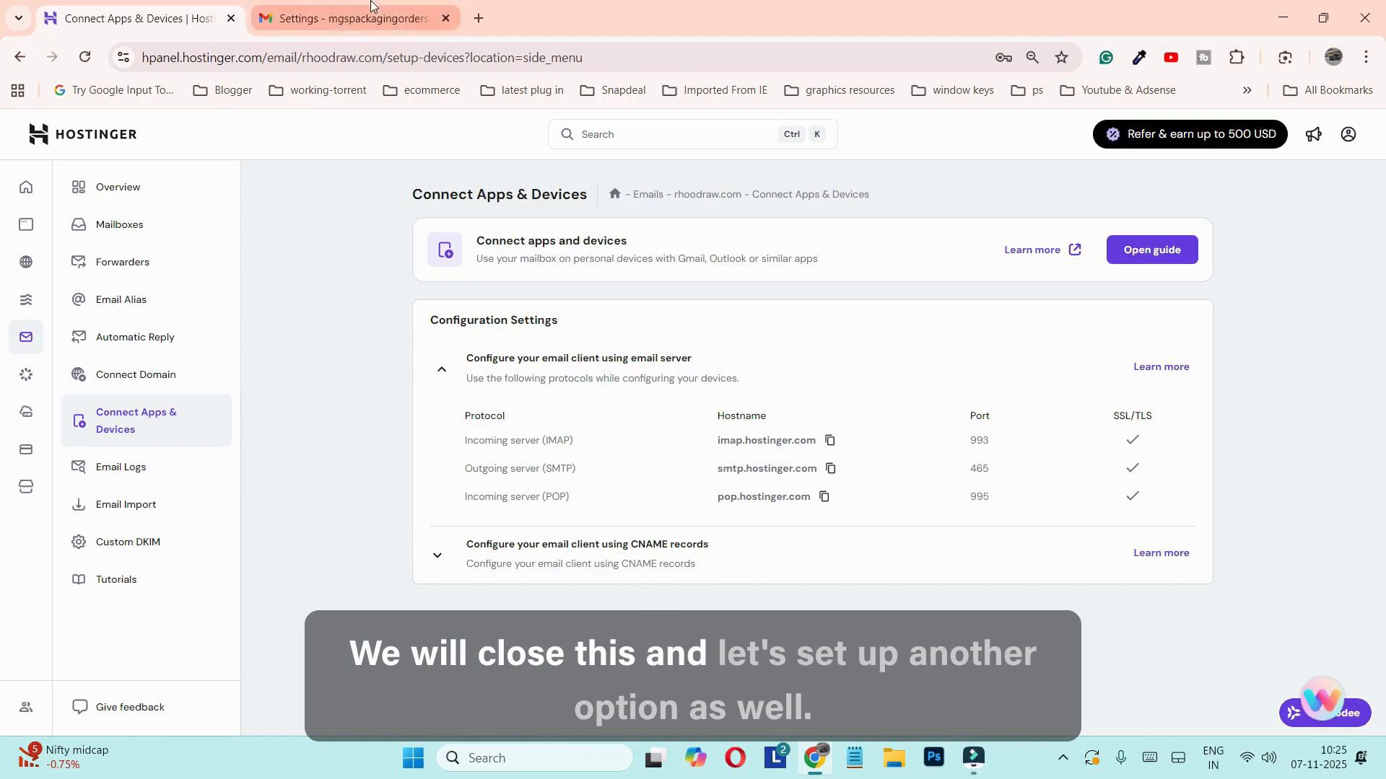
- Check the new address shows as unverified under Send mail as, then start Add a mail account
click(353, 17)
drag(249, 495, 505, 491)
click(1126, 474)
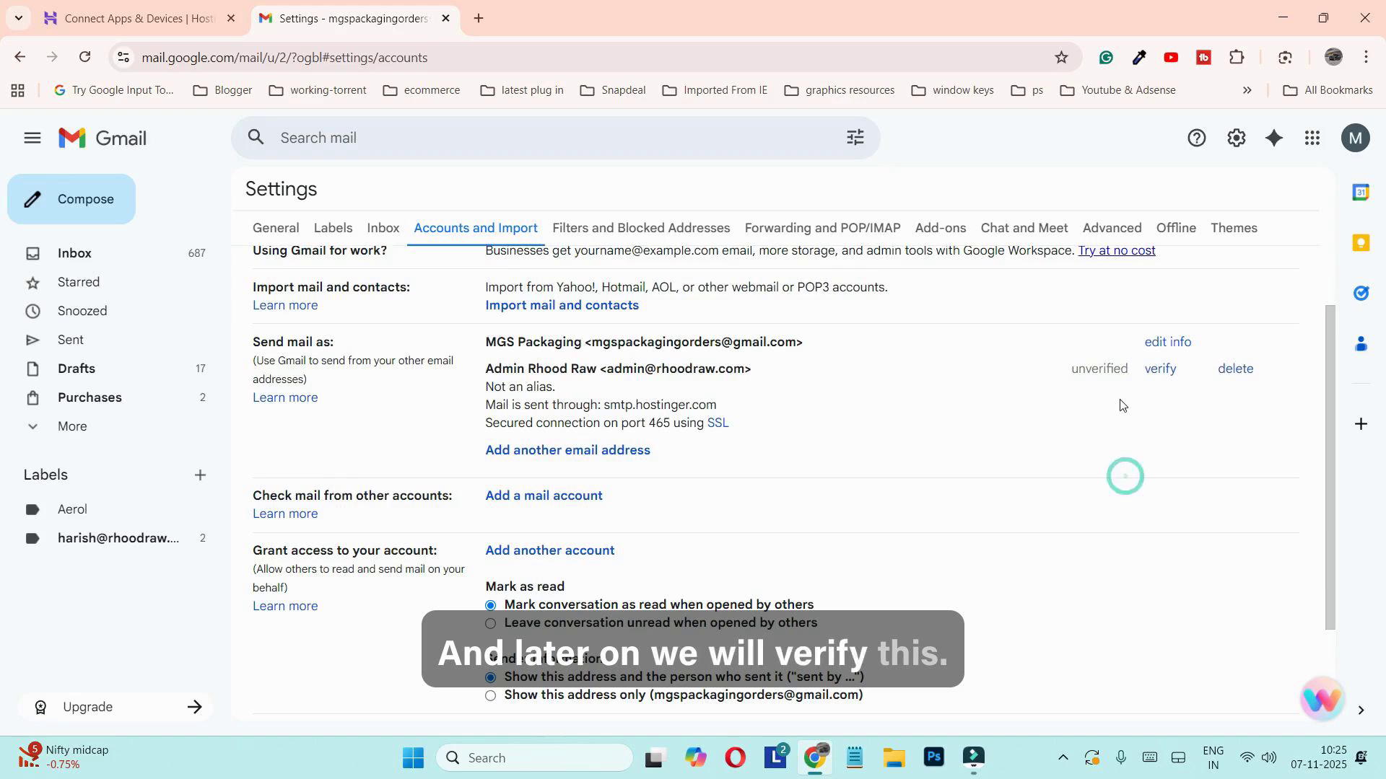
drag(547, 376, 1097, 372)
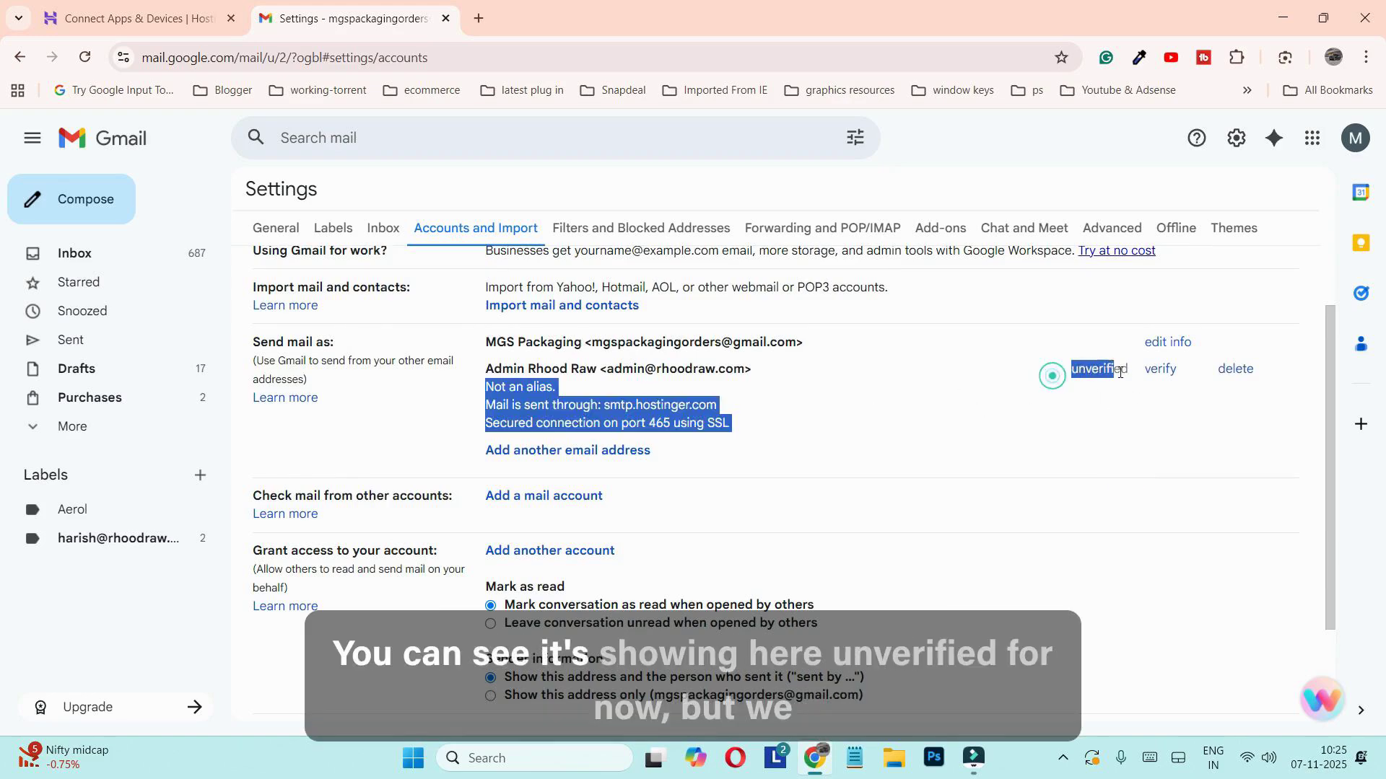
click(1095, 391)
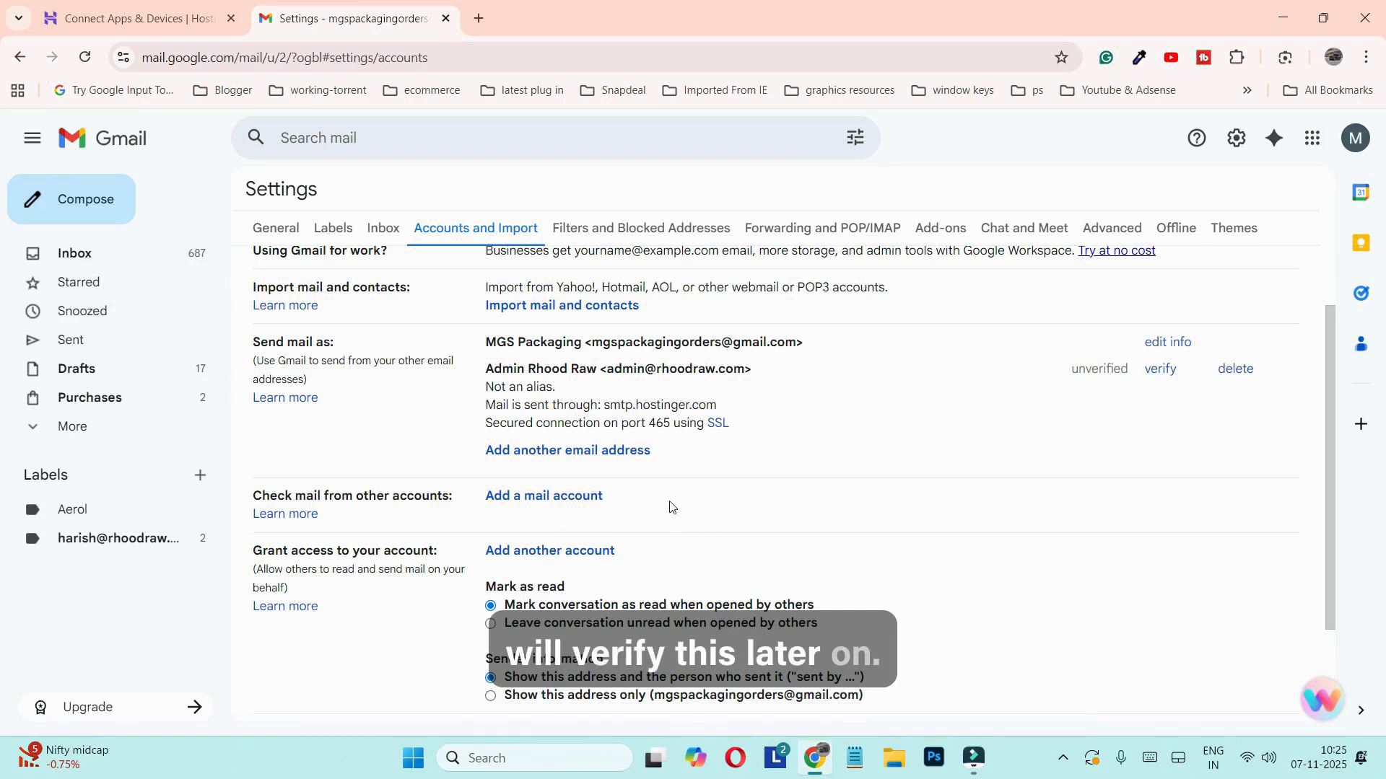
click(516, 496)
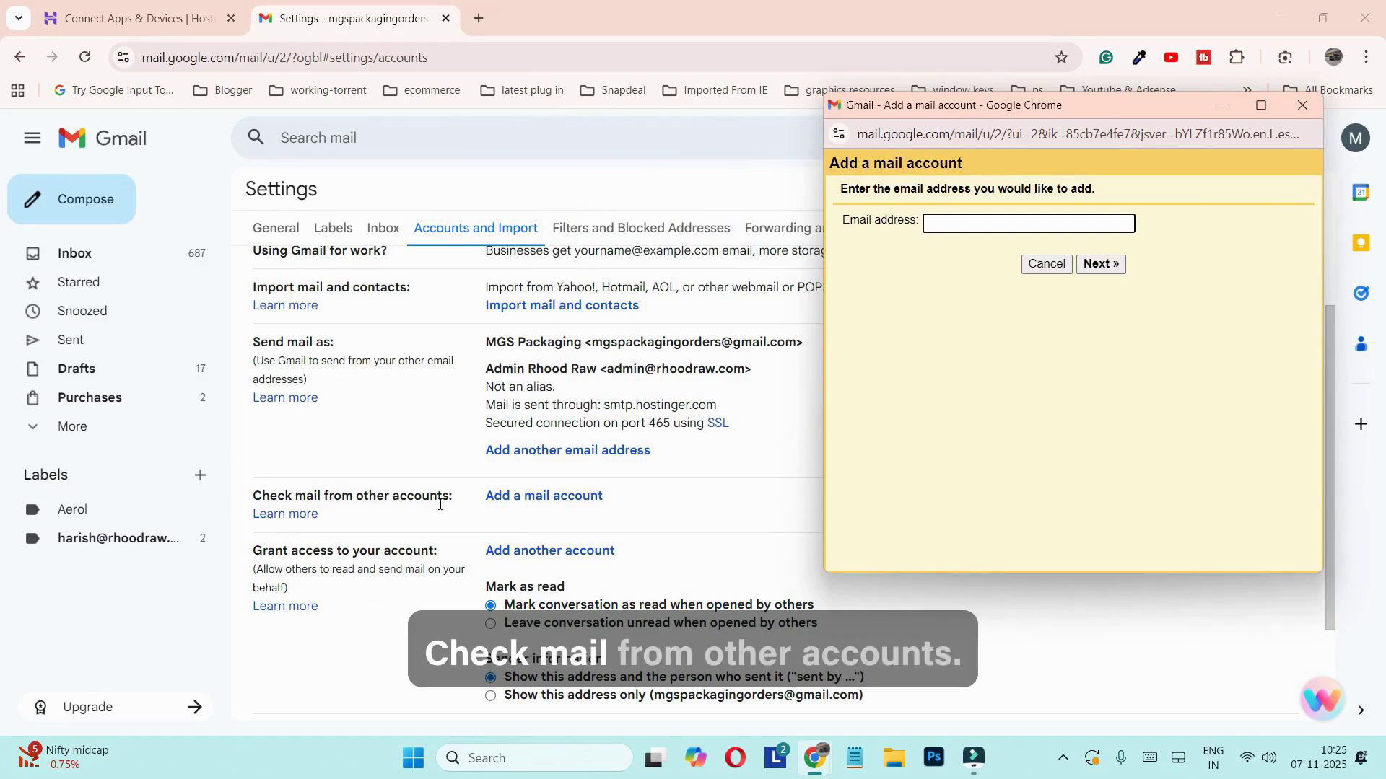
click(967, 224)
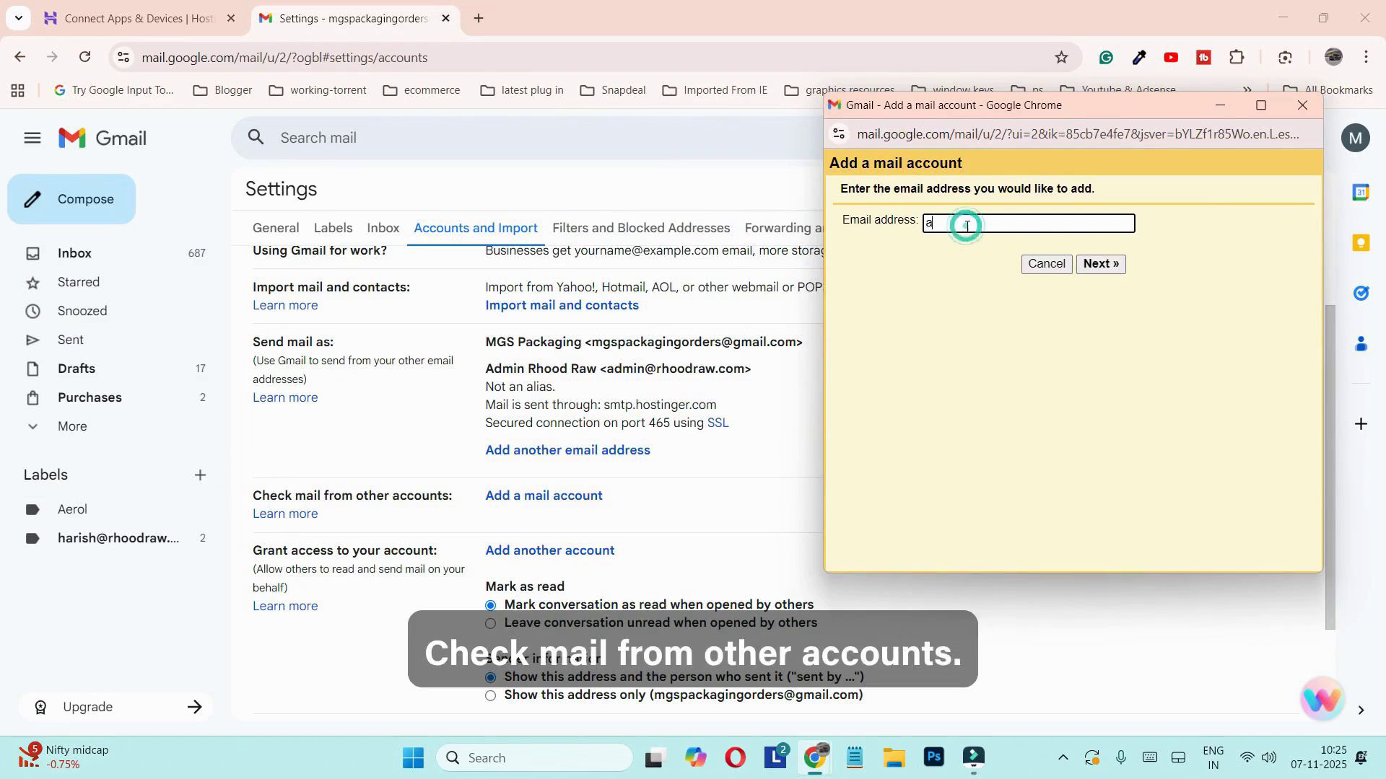
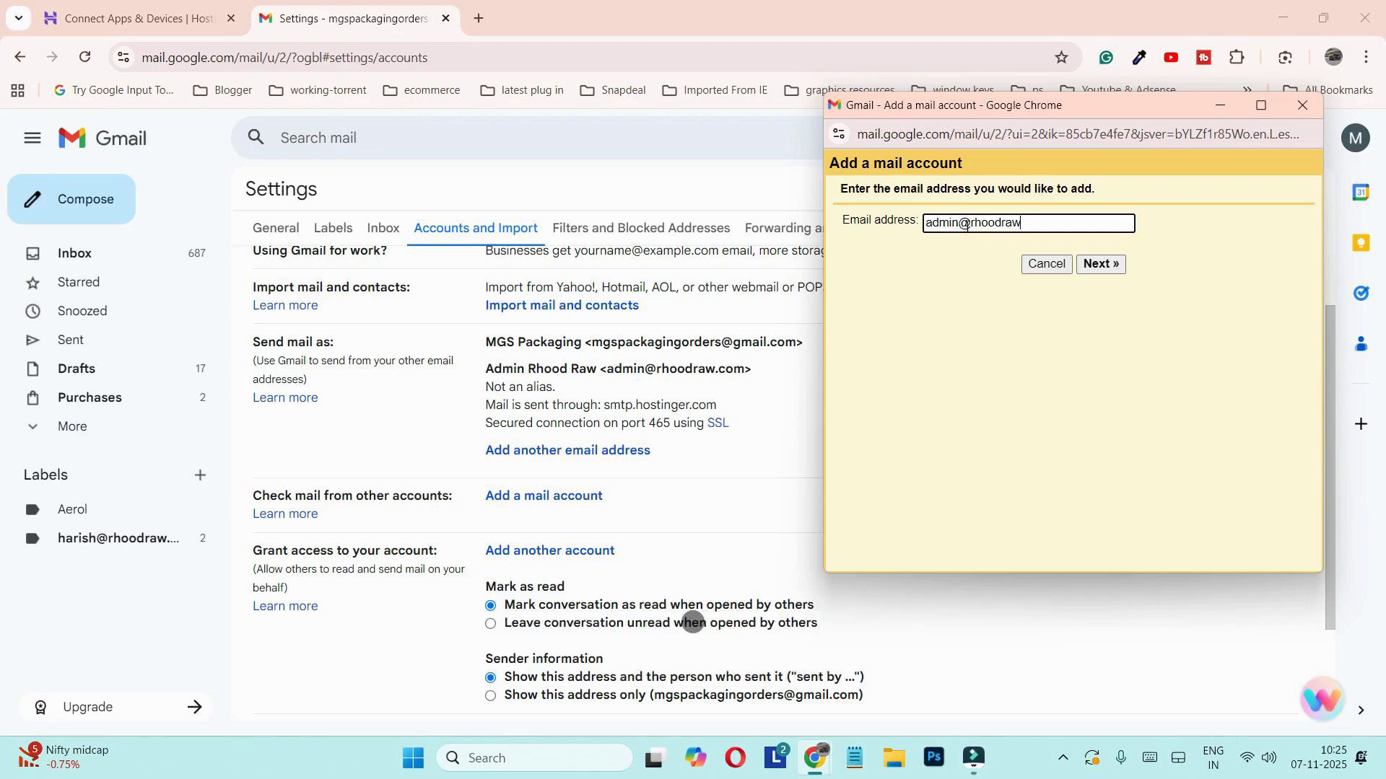
click(1101, 264)
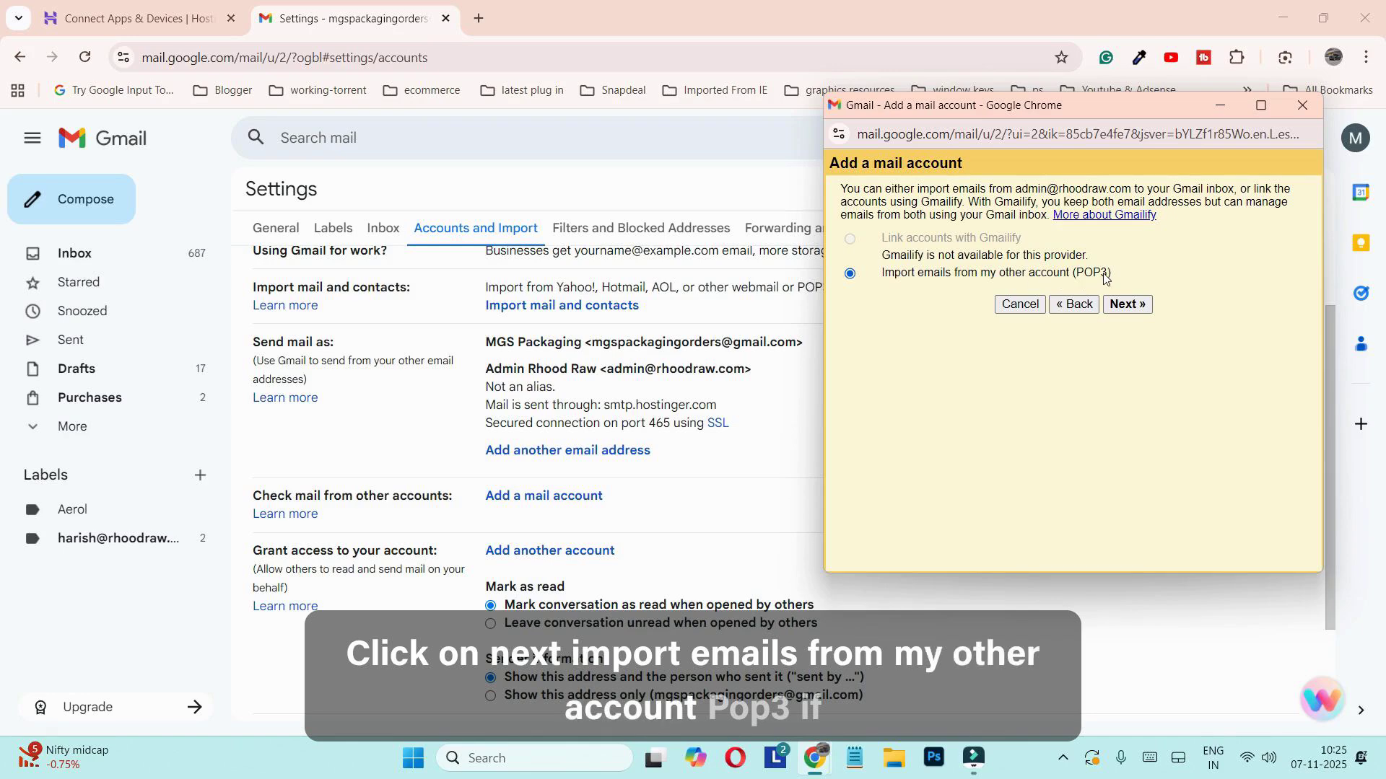
click(1126, 303)
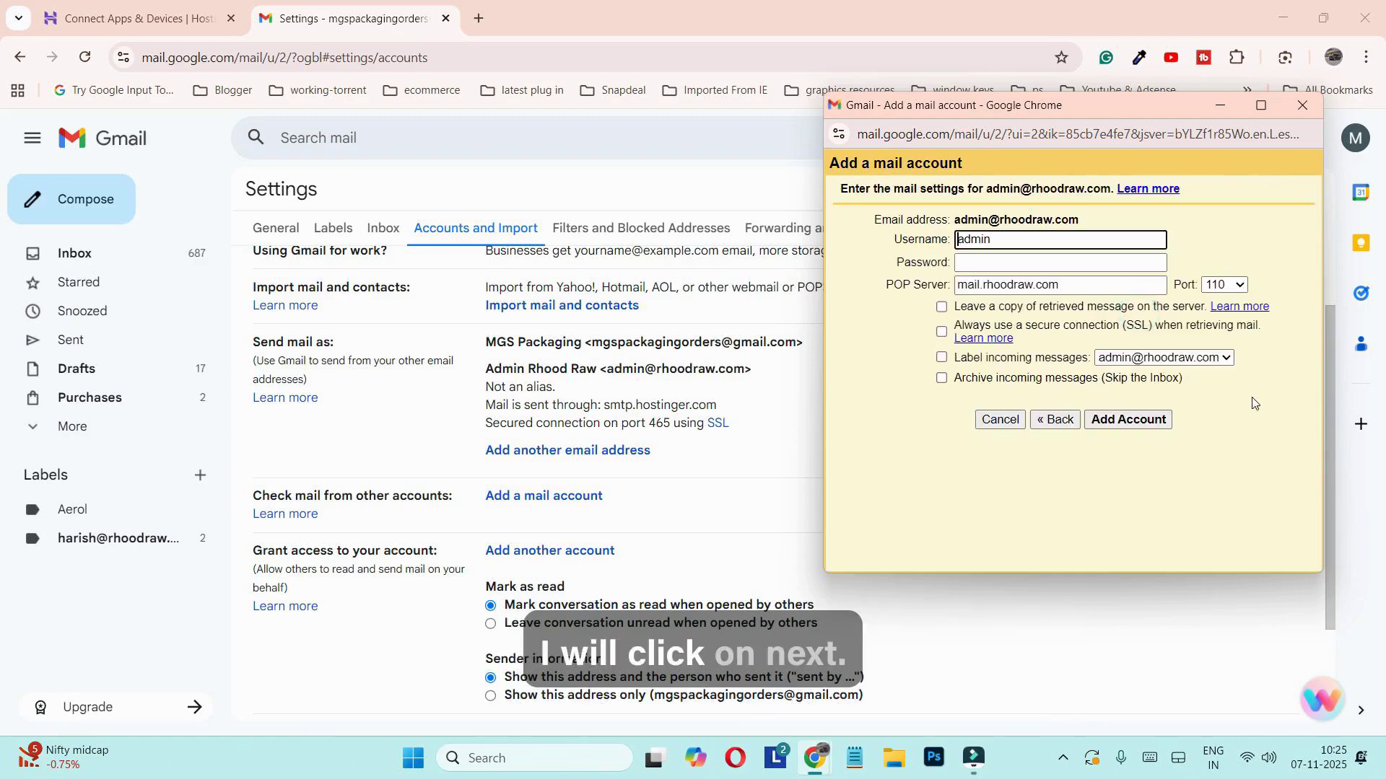
click(1008, 241)
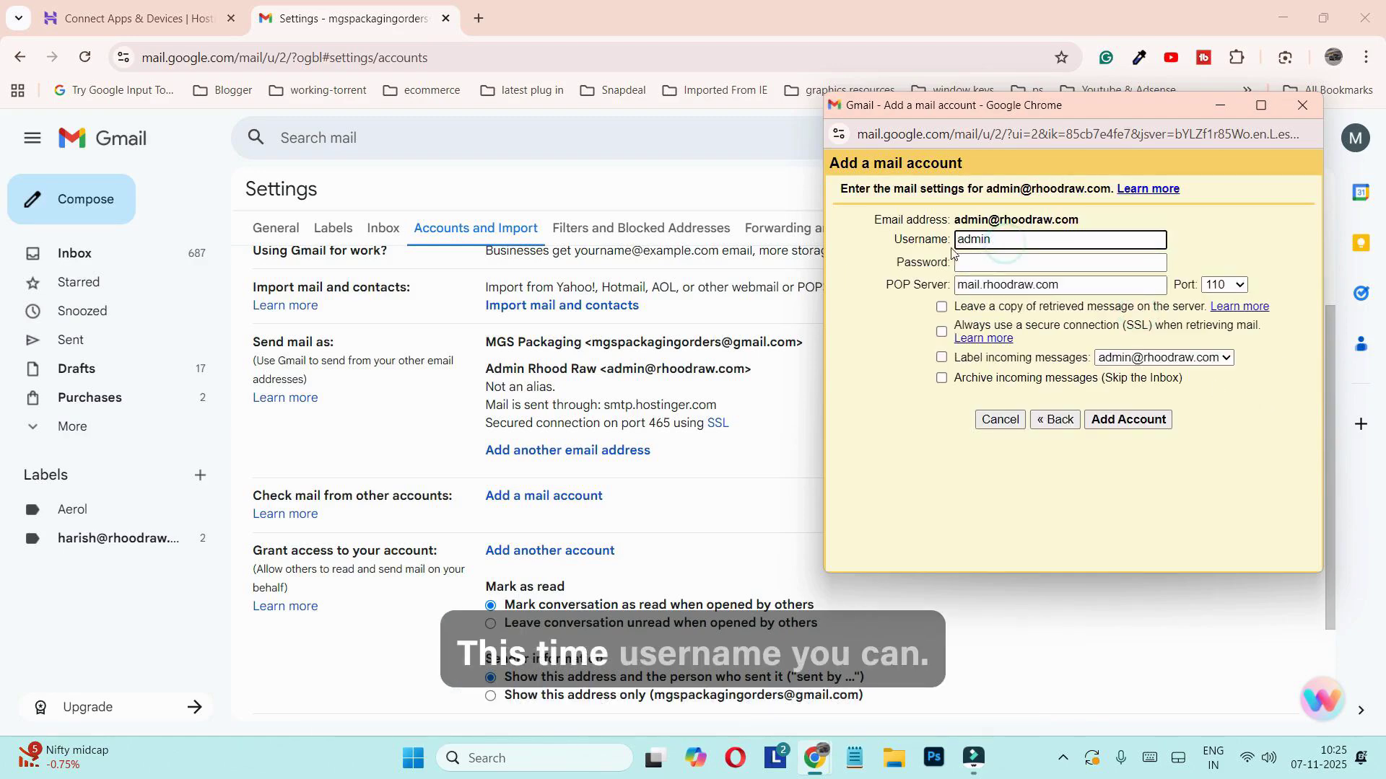
double_click(1008, 241)
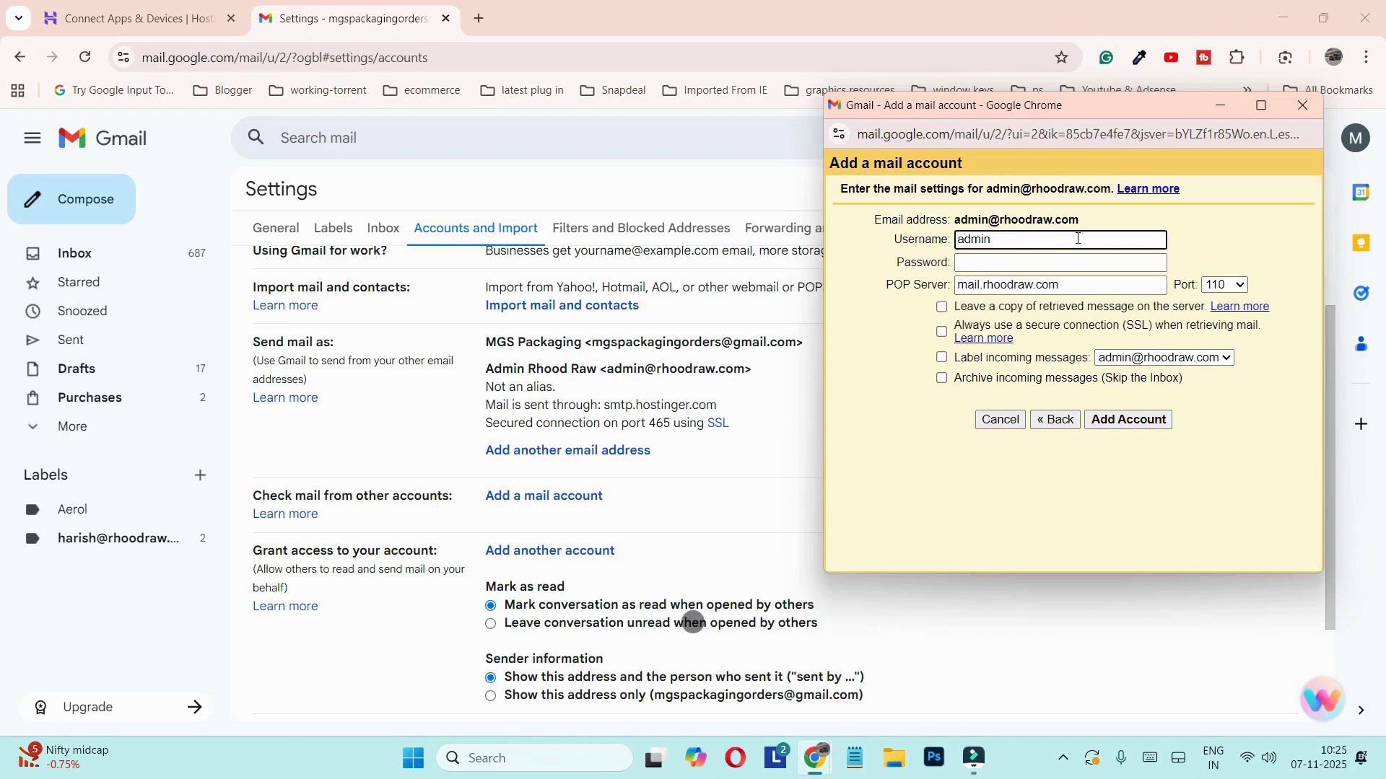
text(@rhoodraw.com)
click(982, 269)
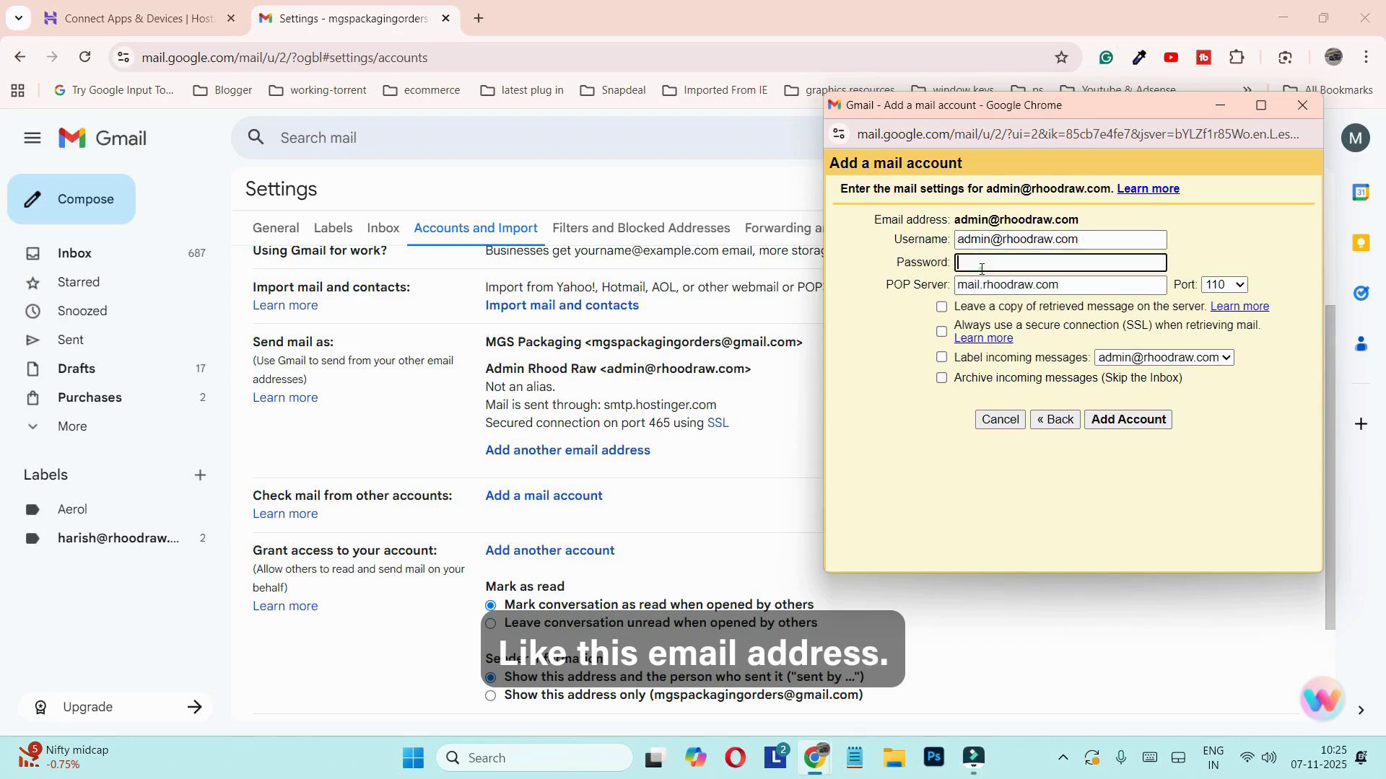
text(•••)
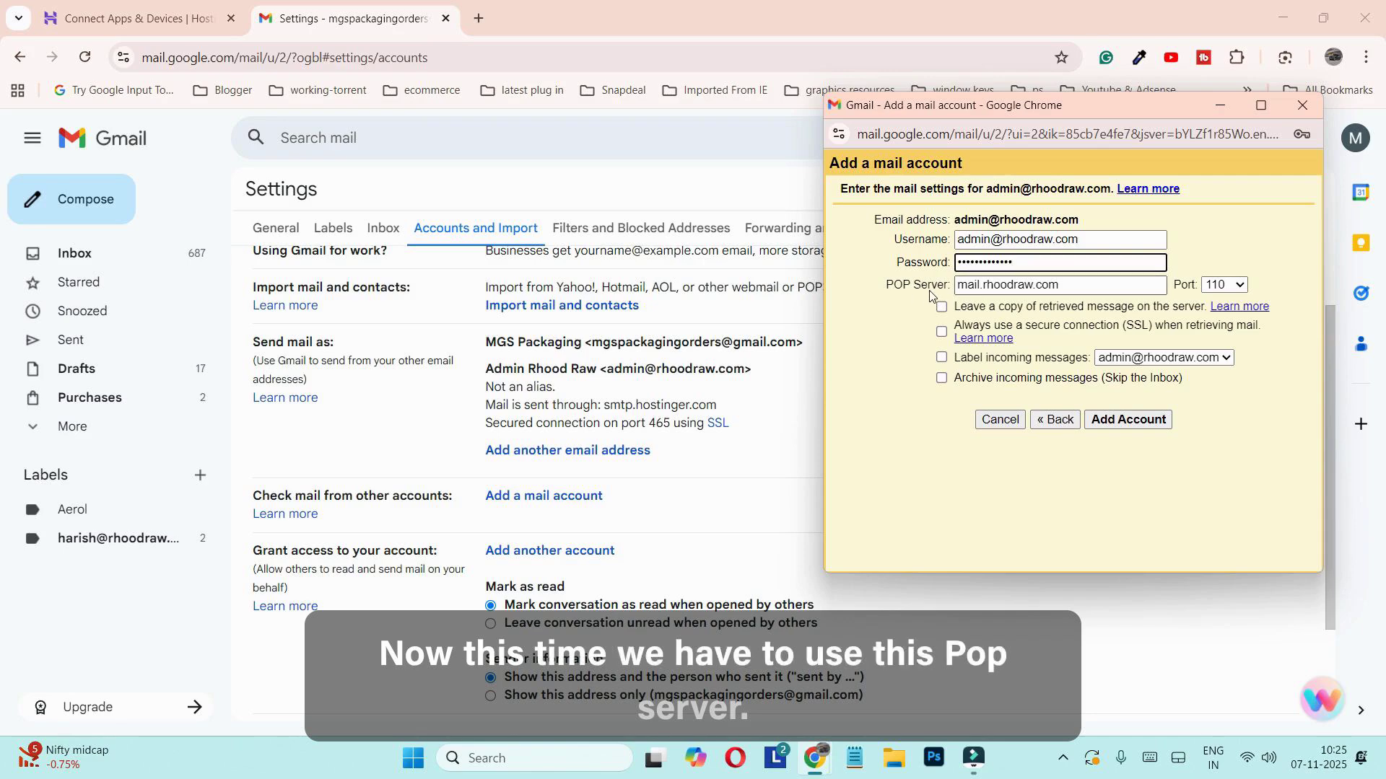
- Copy the incoming POP server hostname pop.hostinger.com from Hostinger's connection settings
click(161, 18)
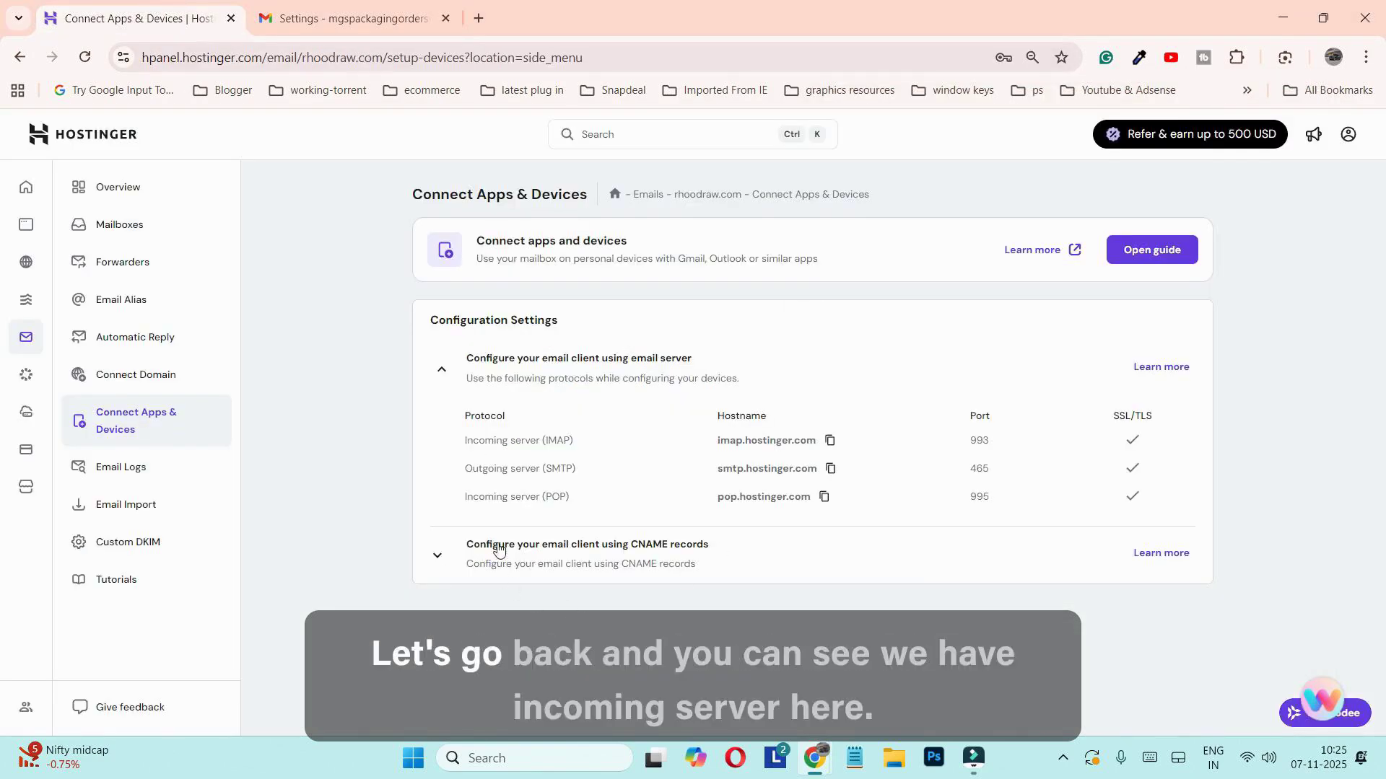
double_click(555, 496)
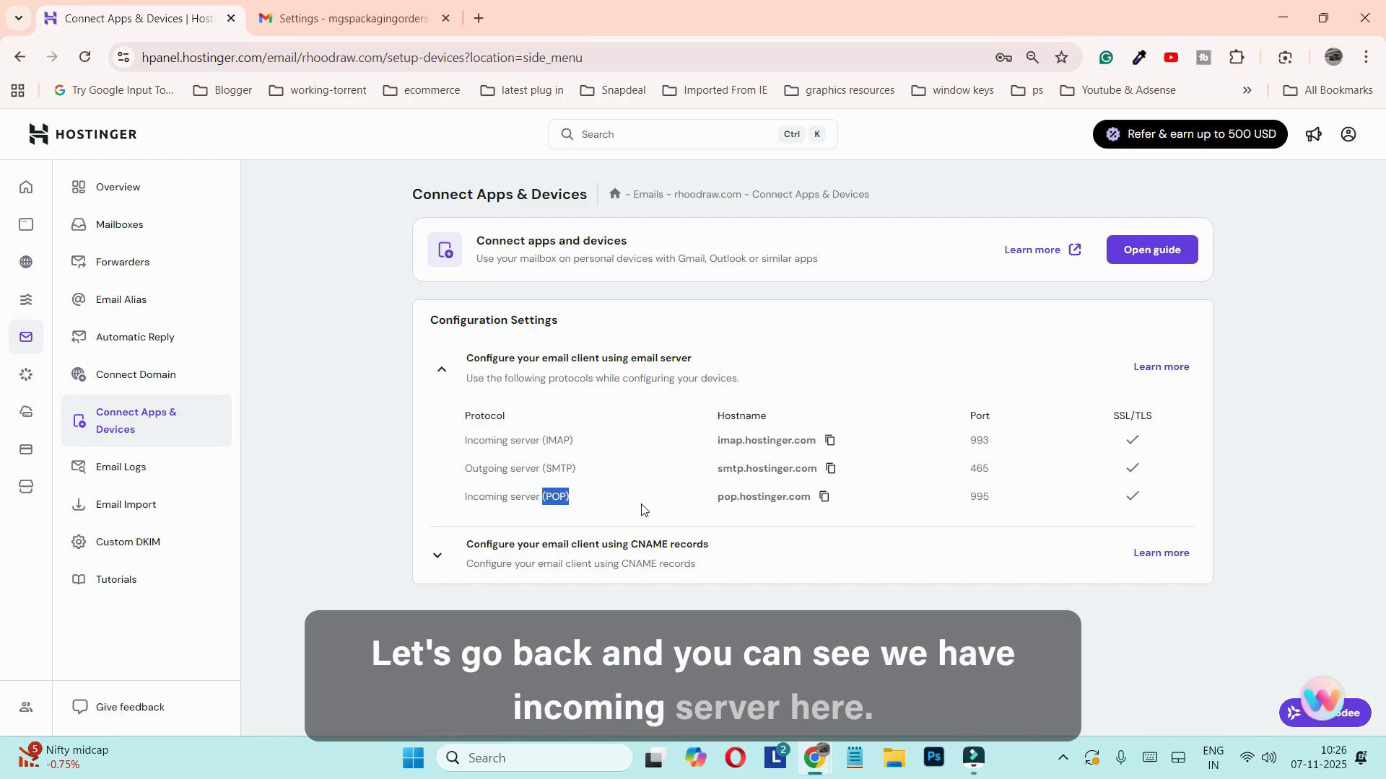
click(822, 497)
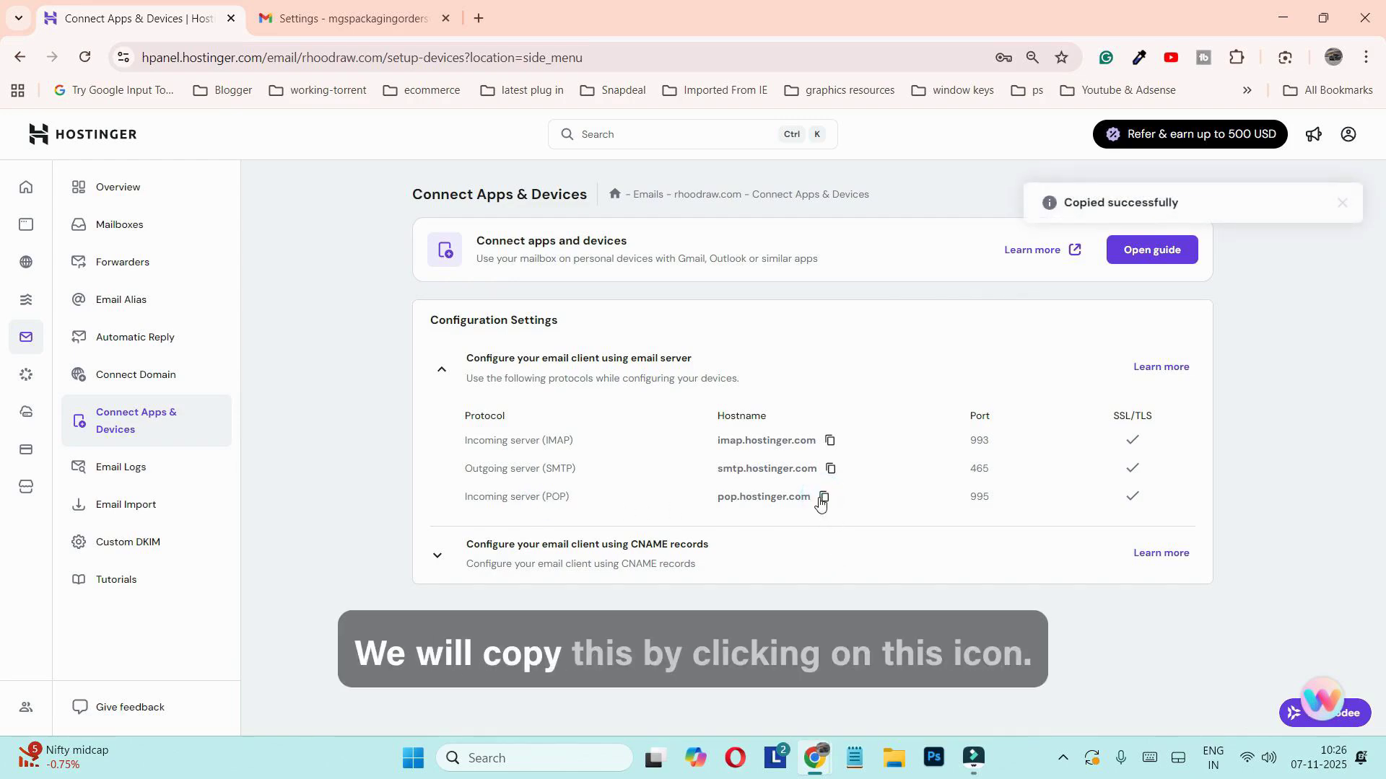
click(824, 498)
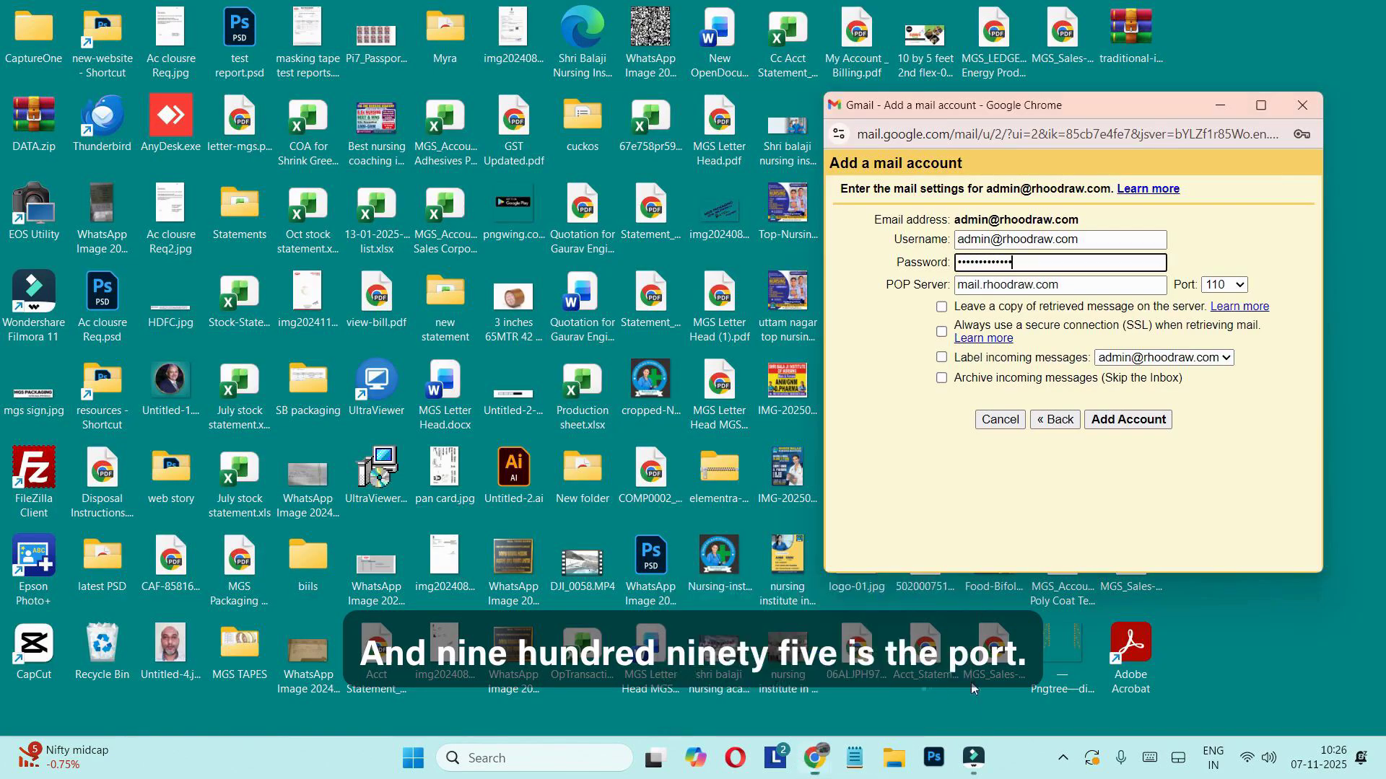
- Set POP server pop.hostinger.com on port 995, keep server copies, and add the account
click(971, 688)
click(1224, 285)
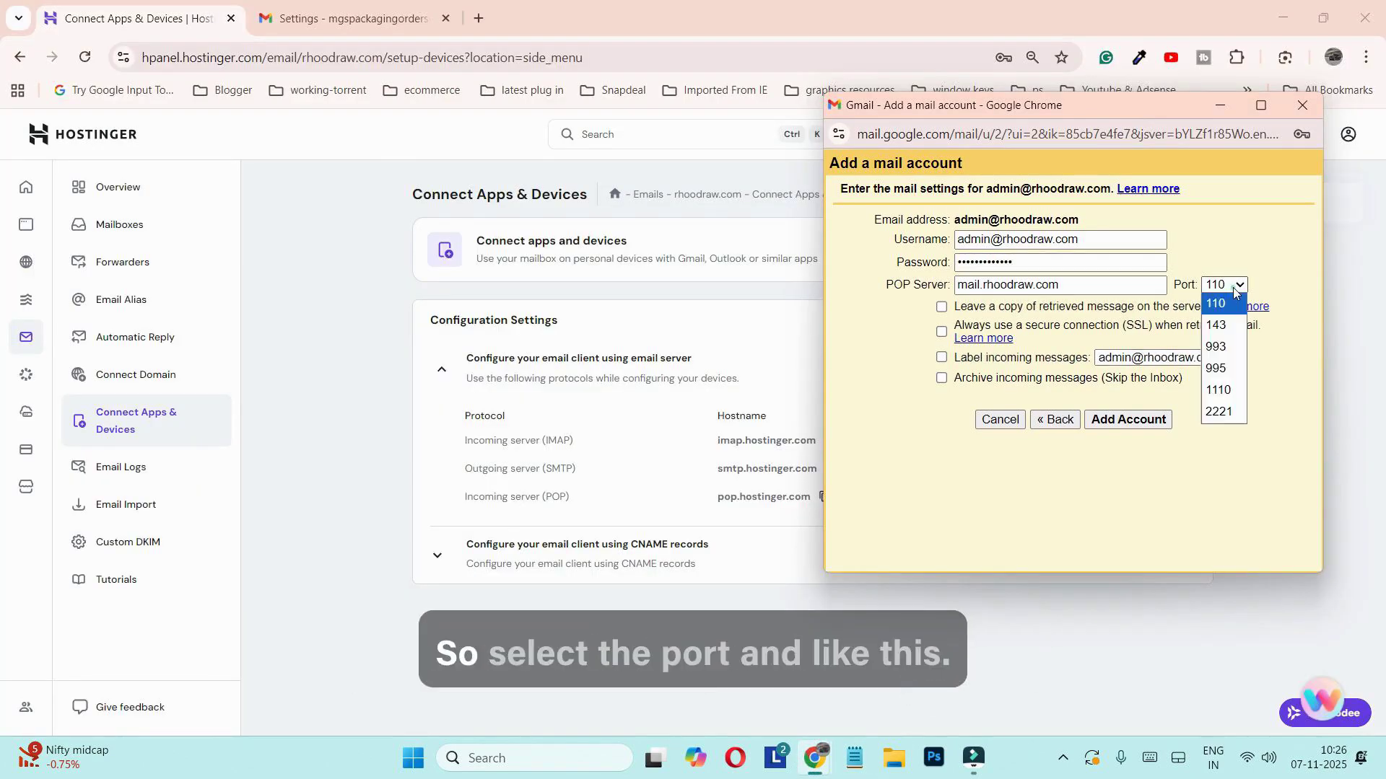
click(1225, 367)
drag(1077, 285, 859, 289)
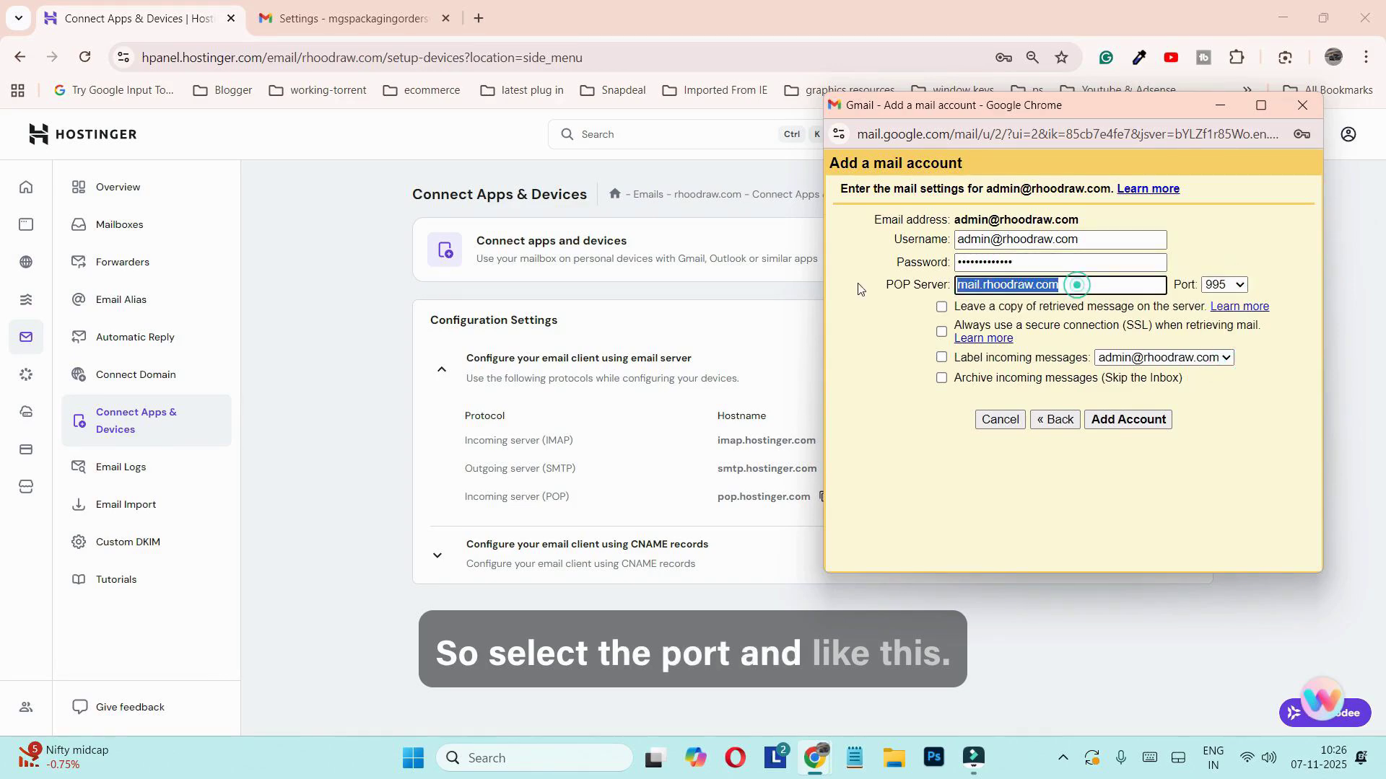
key(ctrl+v)
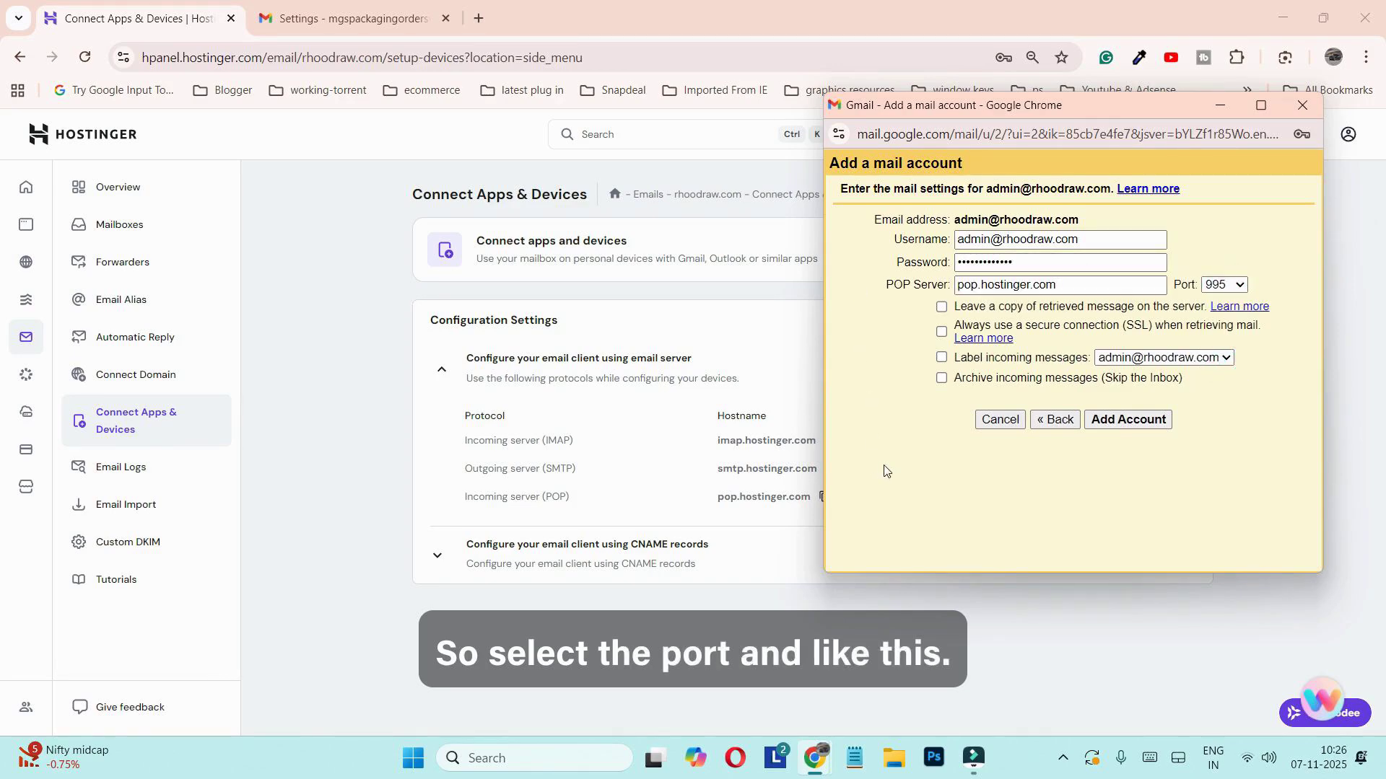
click(886, 470)
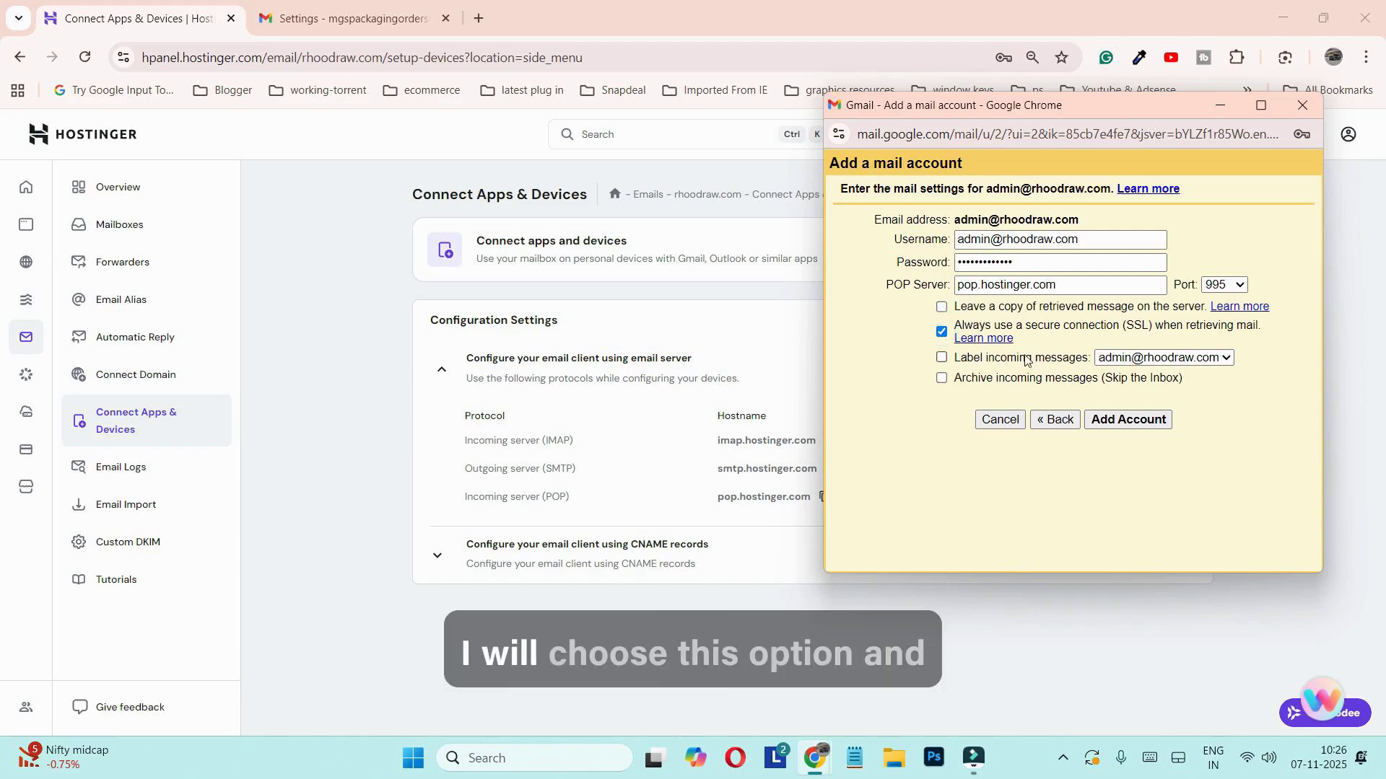
click(941, 306)
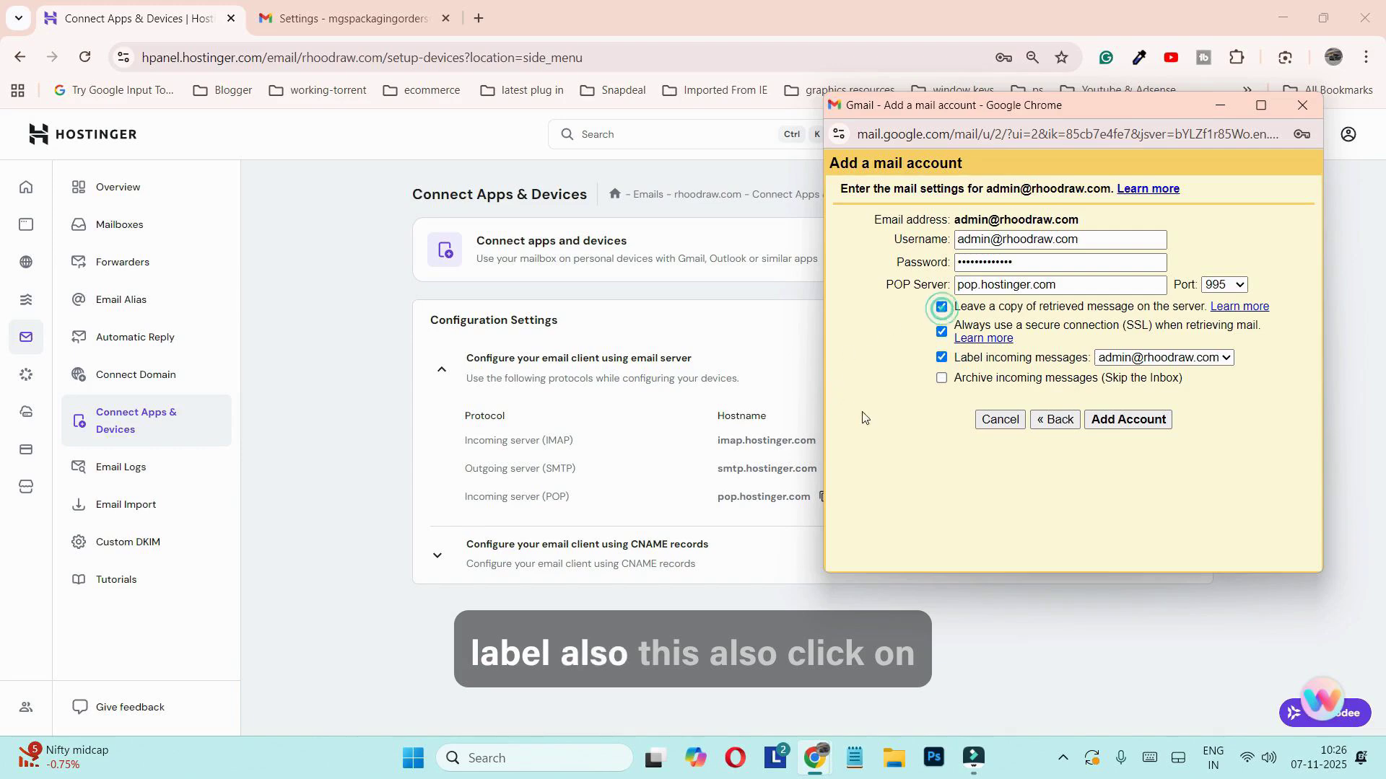
click(1126, 420)
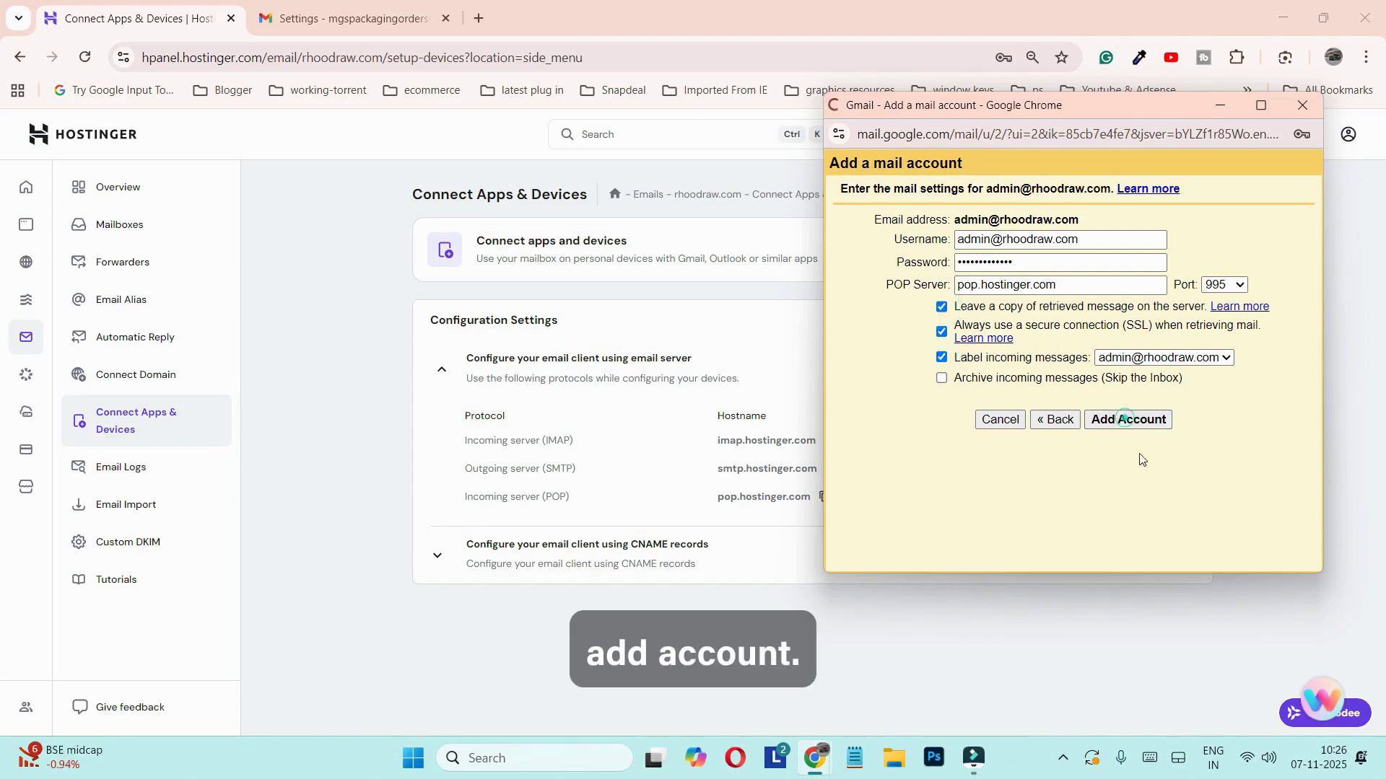
- Verify in Gmail settings that one mail was fetched from the new account
click(873, 581)
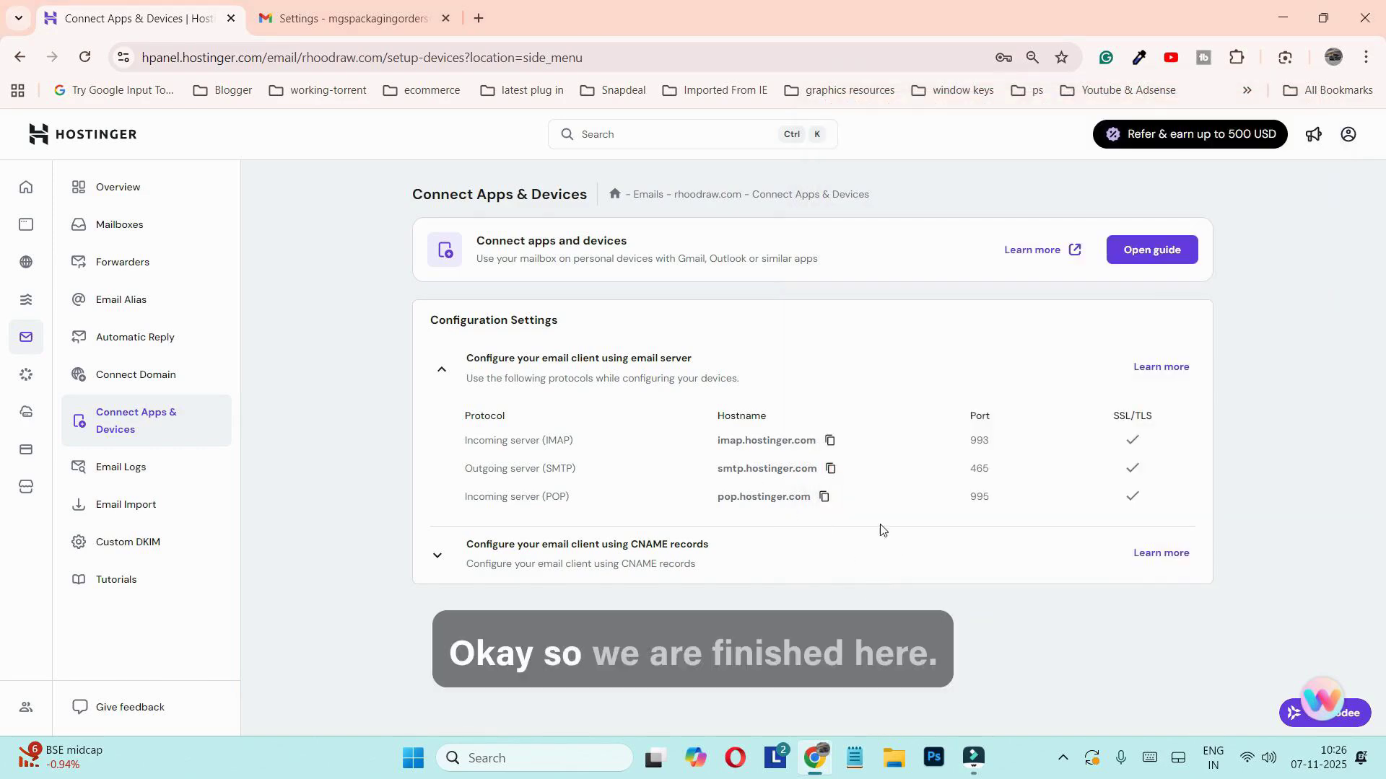
click(289, 6)
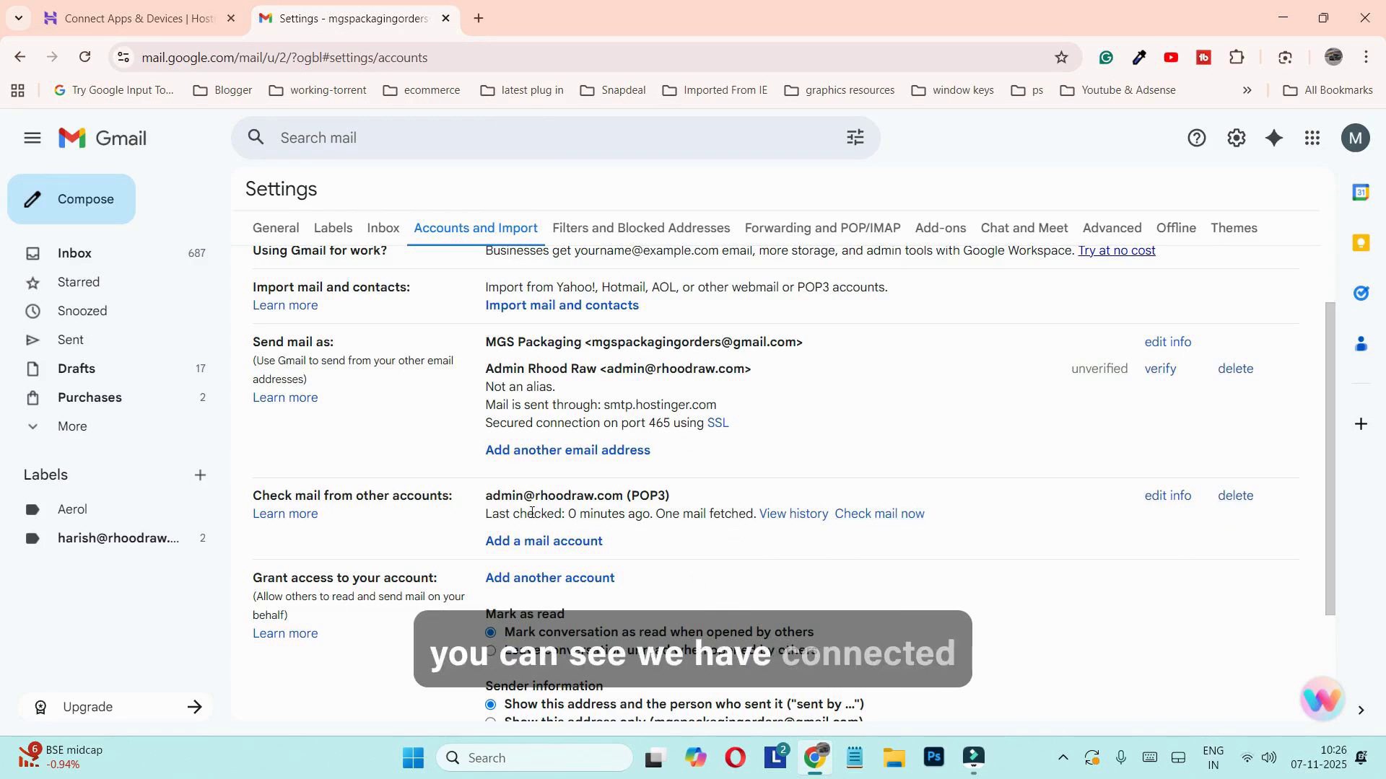
drag(531, 512, 758, 516)
key(ctrl+shift+Tab)
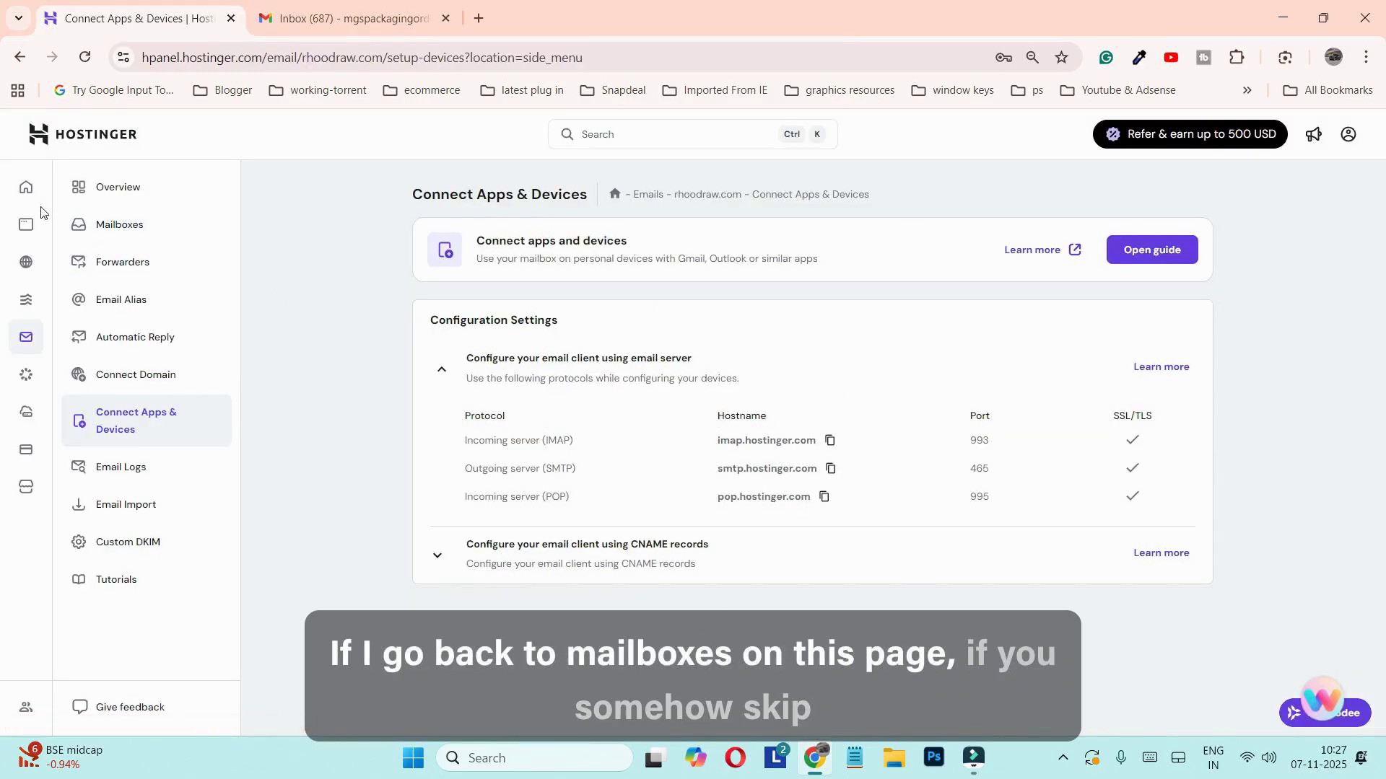
- Go to Hostinger's Emails section and open the rhoodraw.com email overview
click(26, 187)
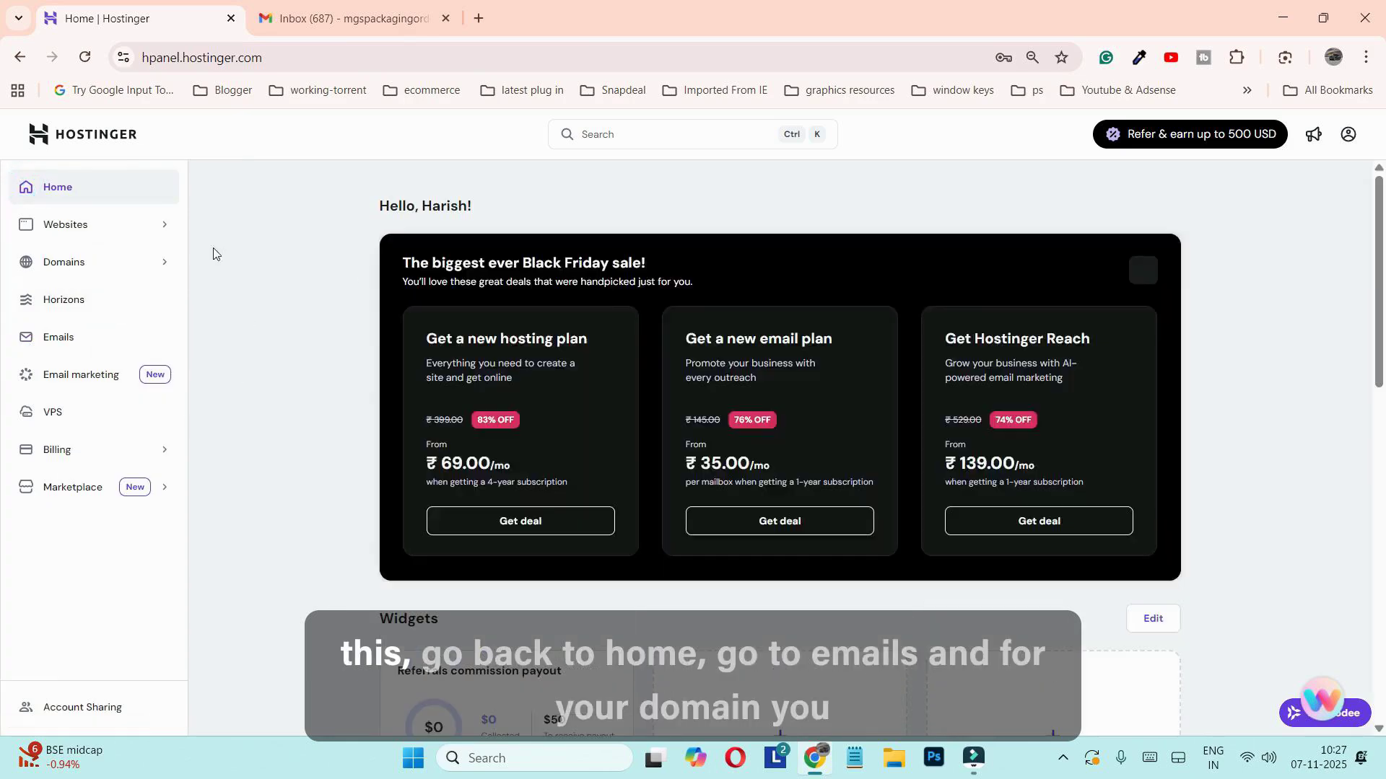
click(138, 347)
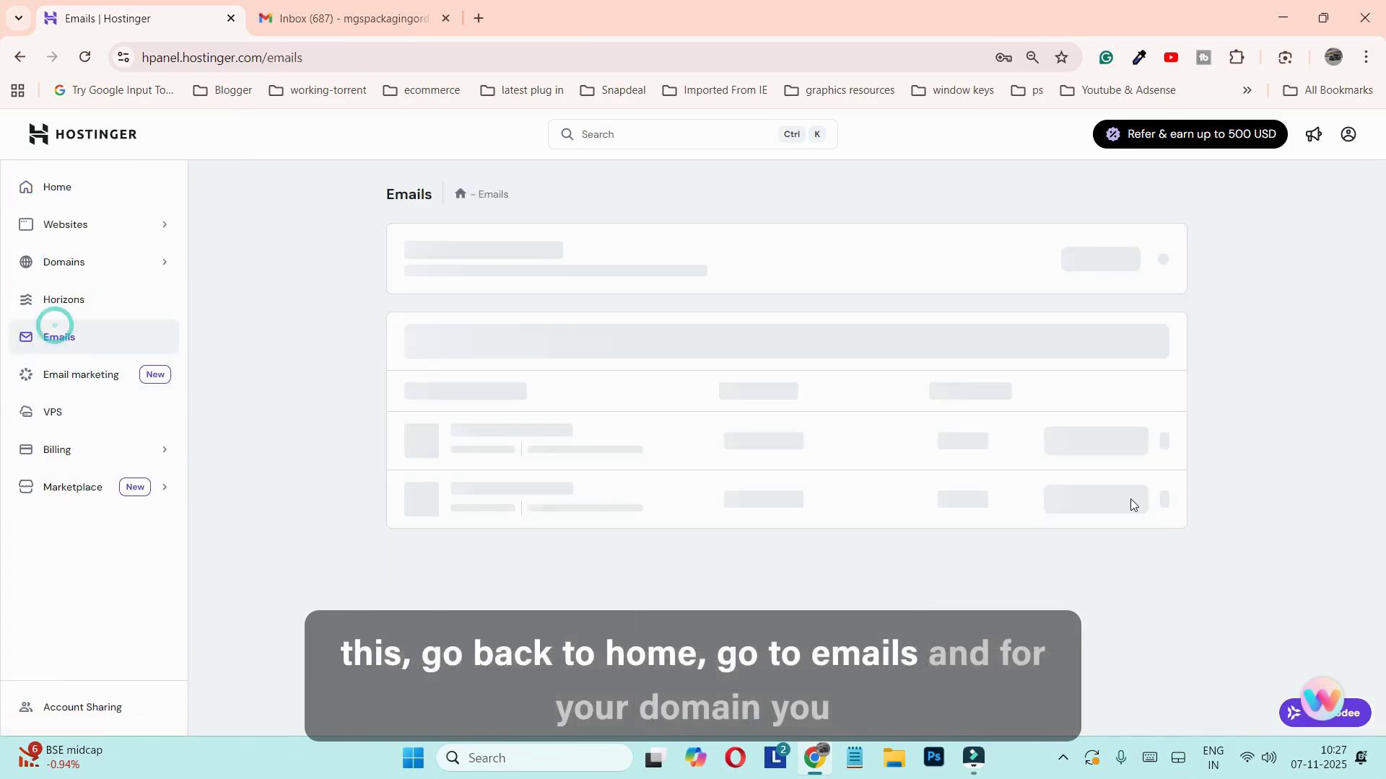
scroll(594, 612, down, 4)
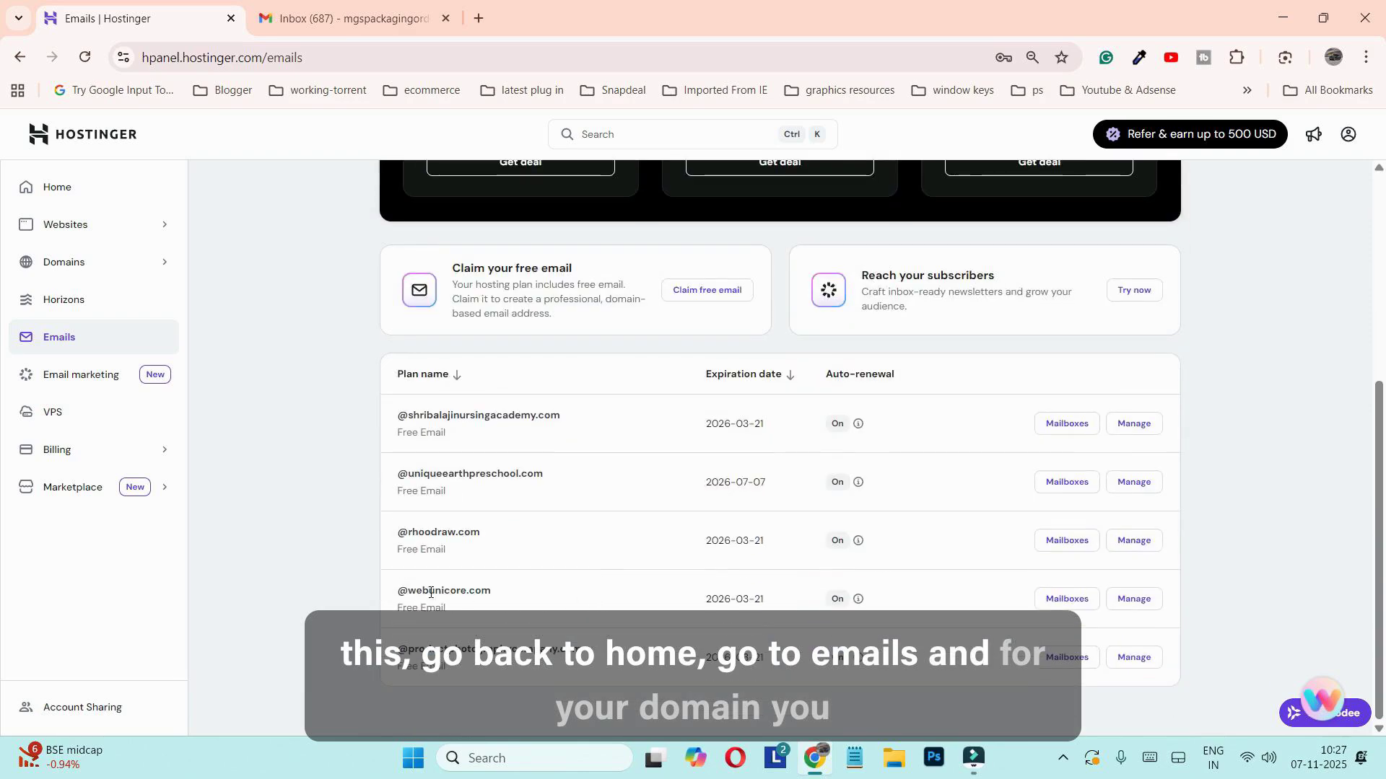
drag(438, 534, 471, 534)
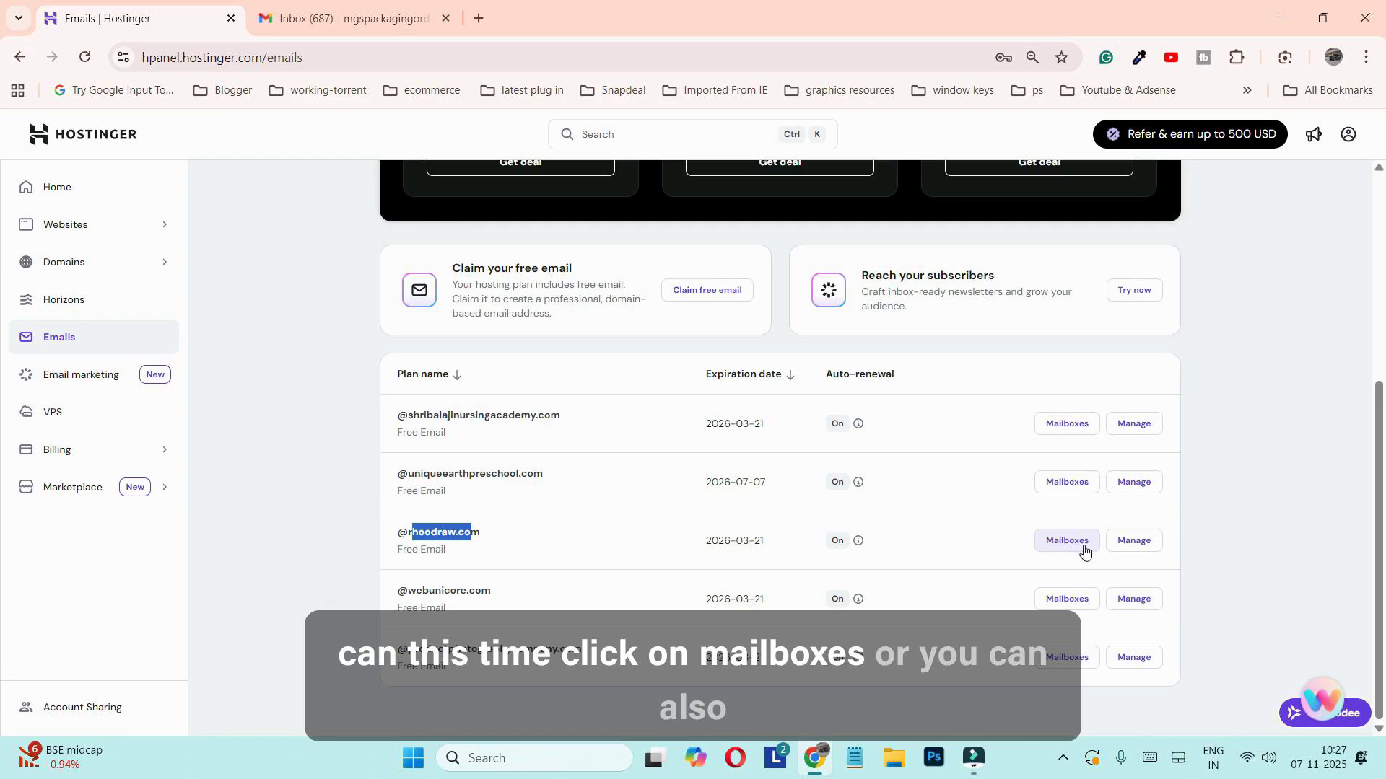
click(1134, 543)
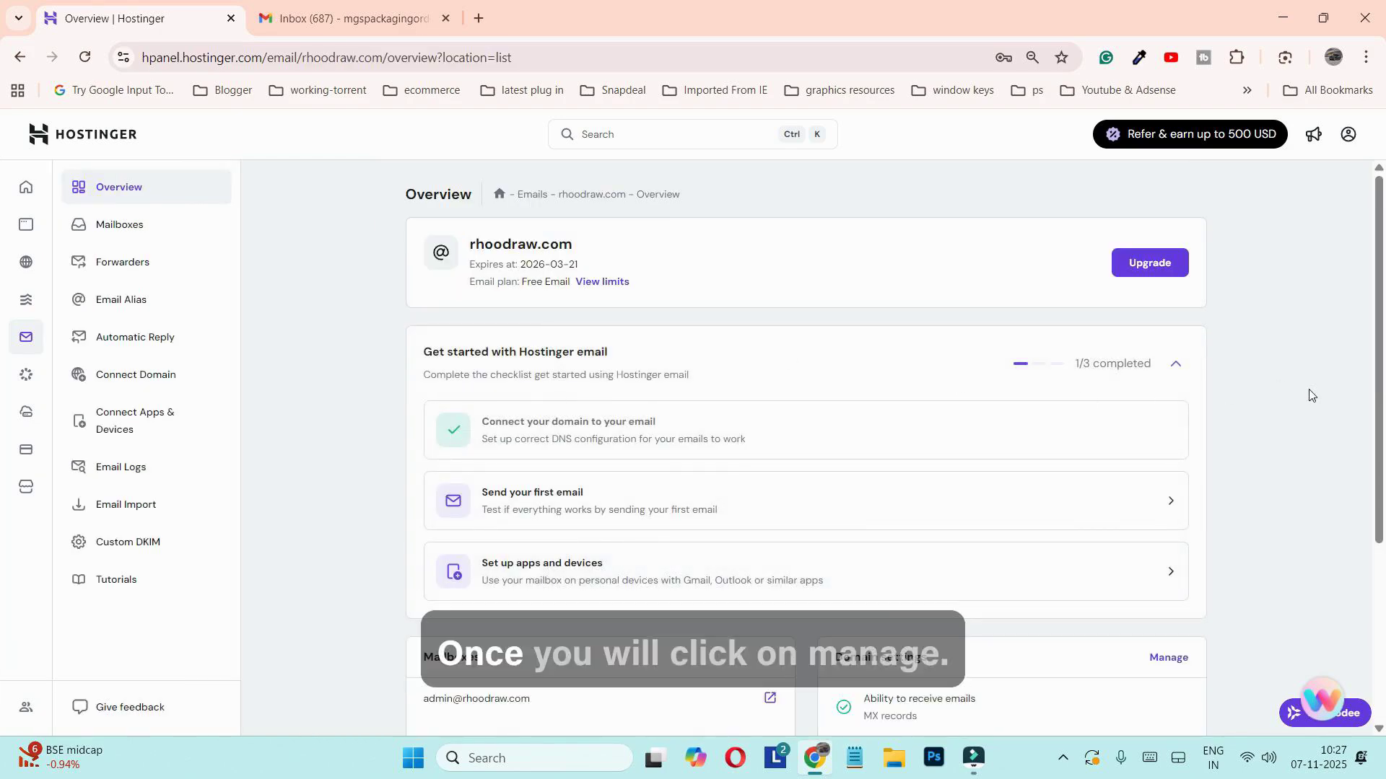
scroll(1375, 433, down, 4)
scroll(1314, 479, up, 1)
double_click(433, 465)
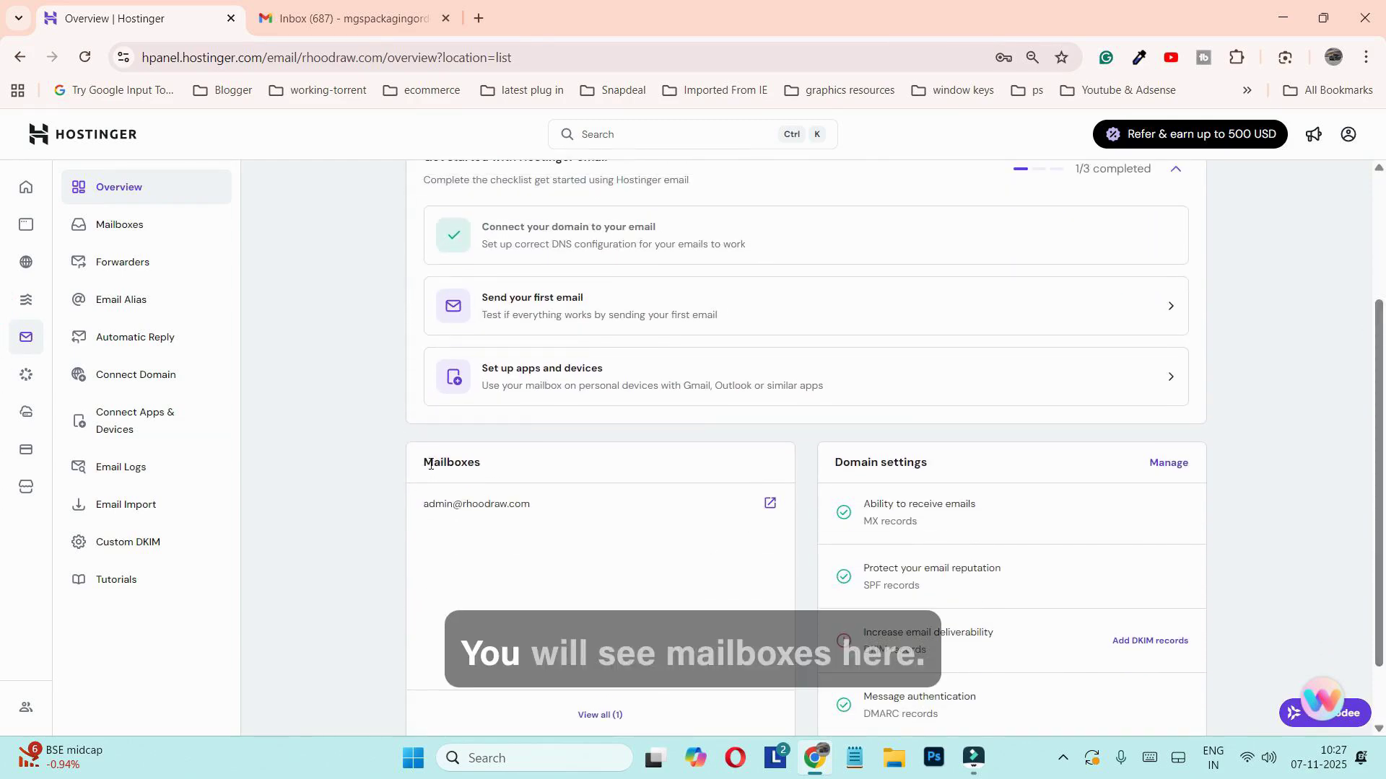
click(768, 505)
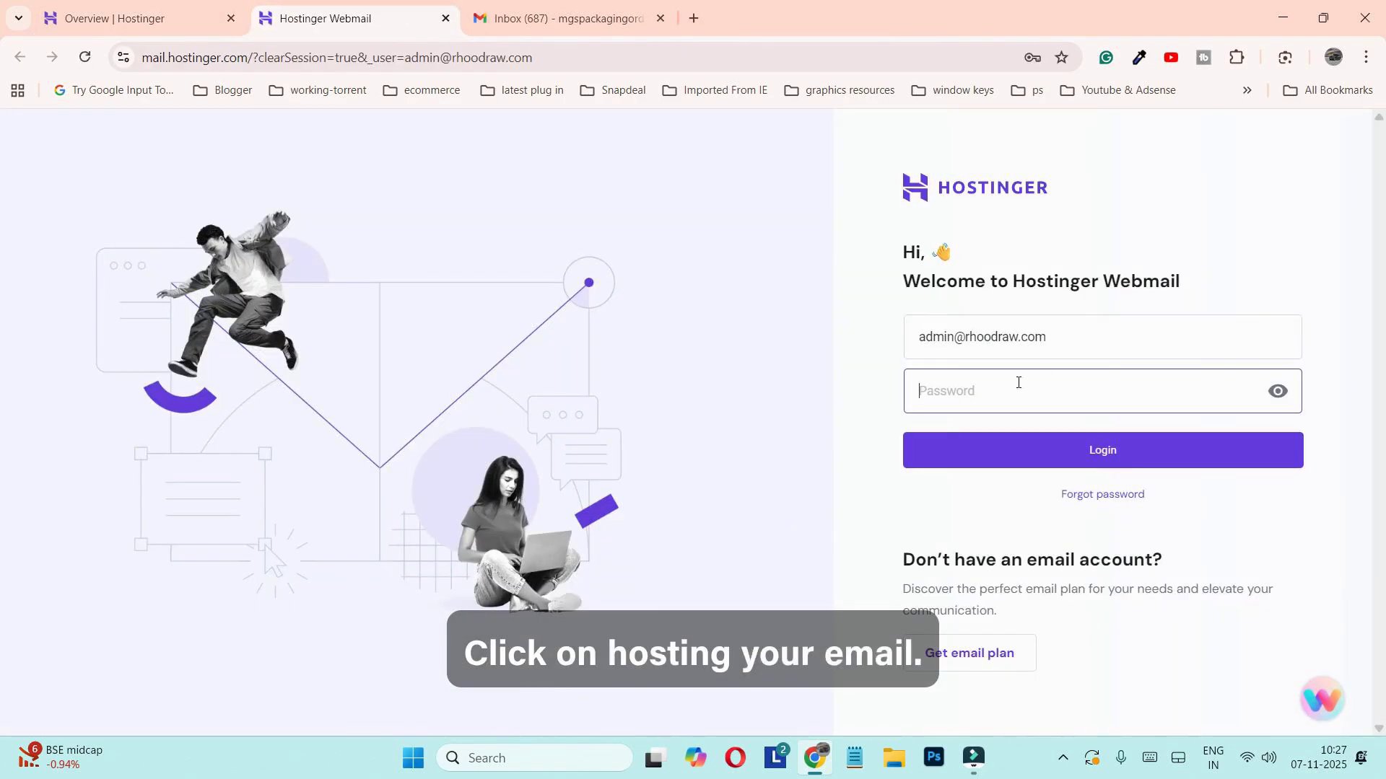
click(982, 393)
text(••)
key(BackSpace)
key(BackSpace)
text(•••••)
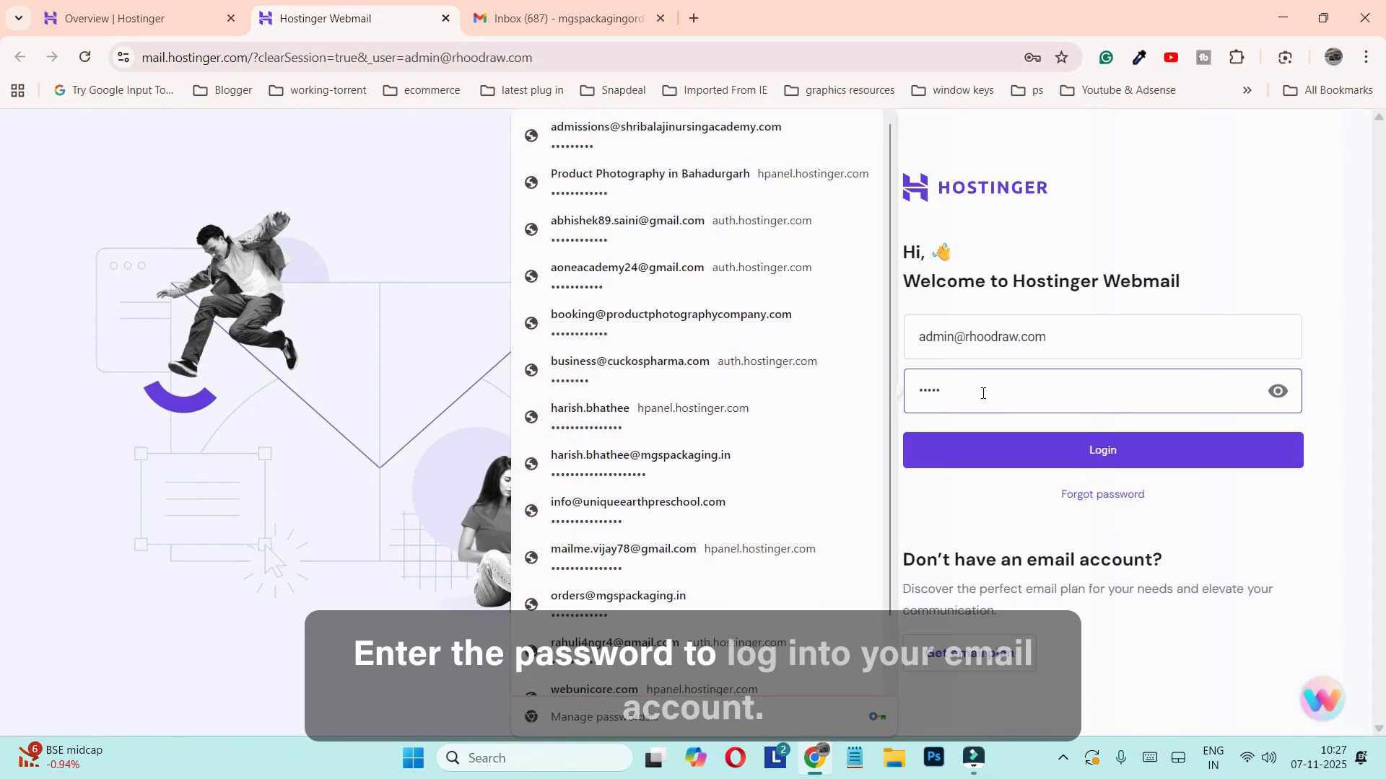
text(••••••)
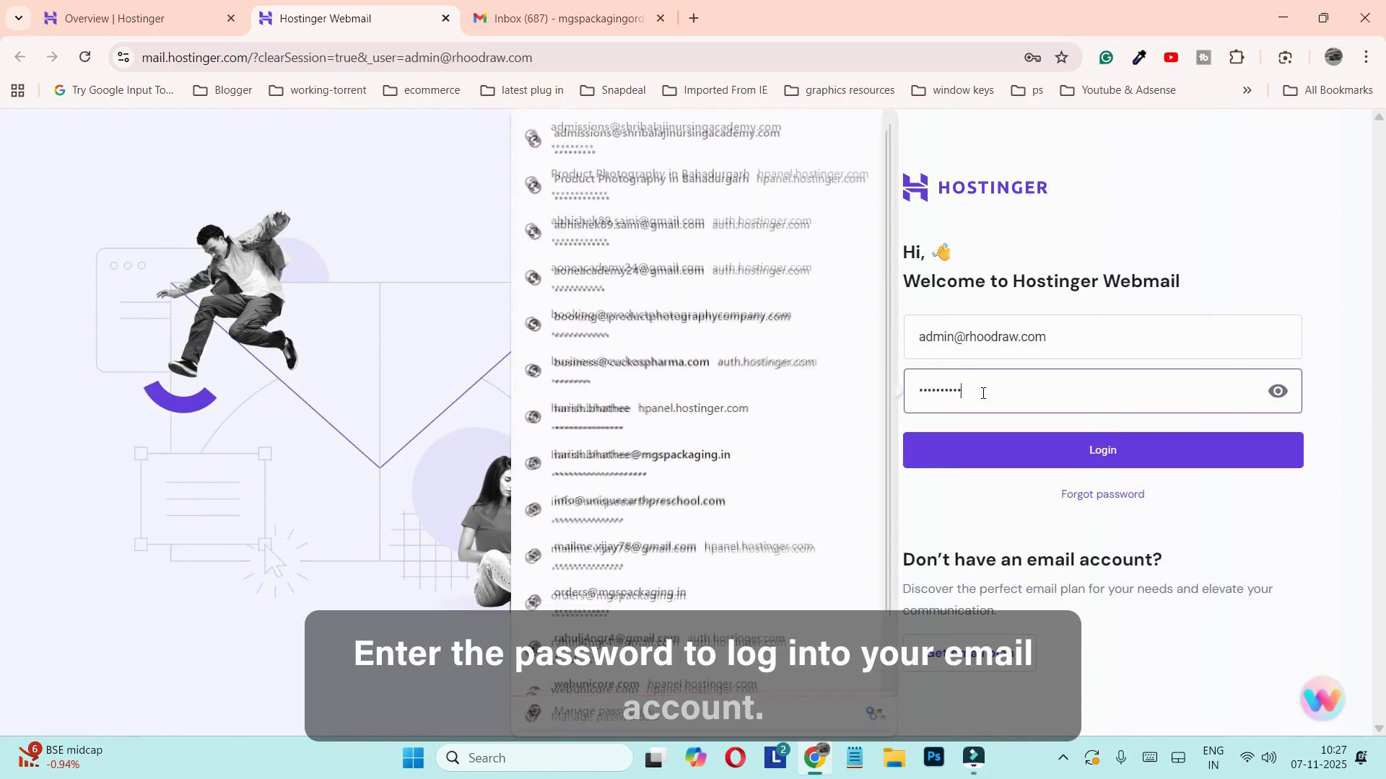
text(•)
click(1074, 451)
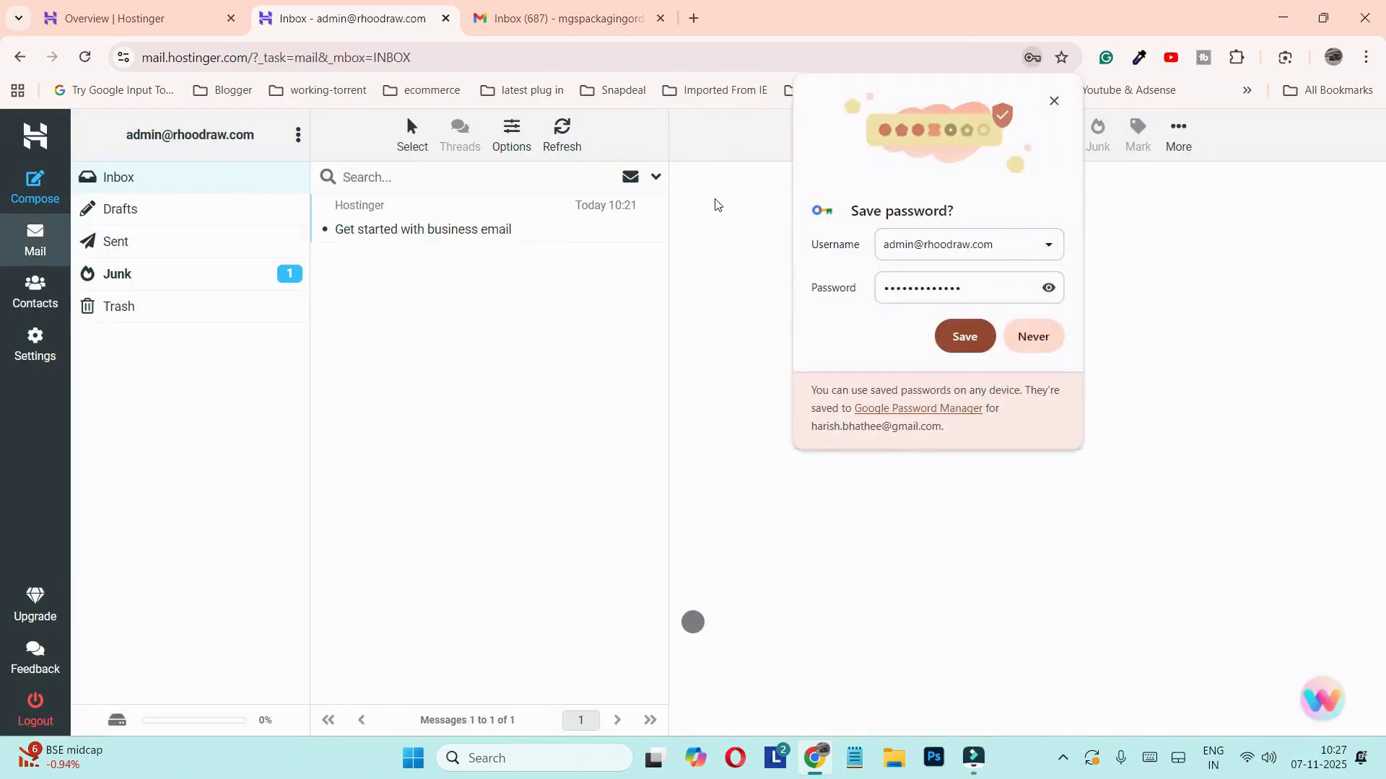
click(1052, 104)
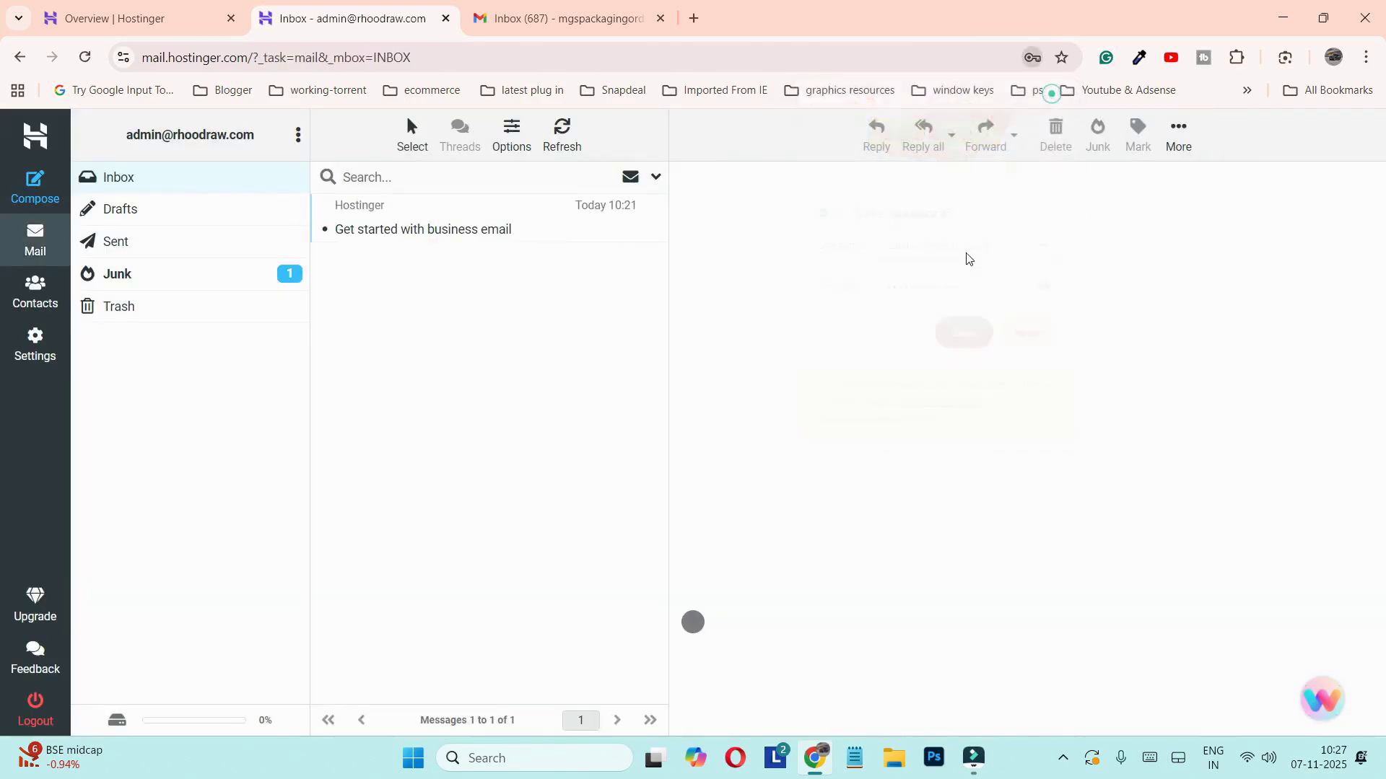
- Open the Gmail Confirmation email in Junk, confirm the send-as request, and return to Gmail
click(153, 180)
click(179, 282)
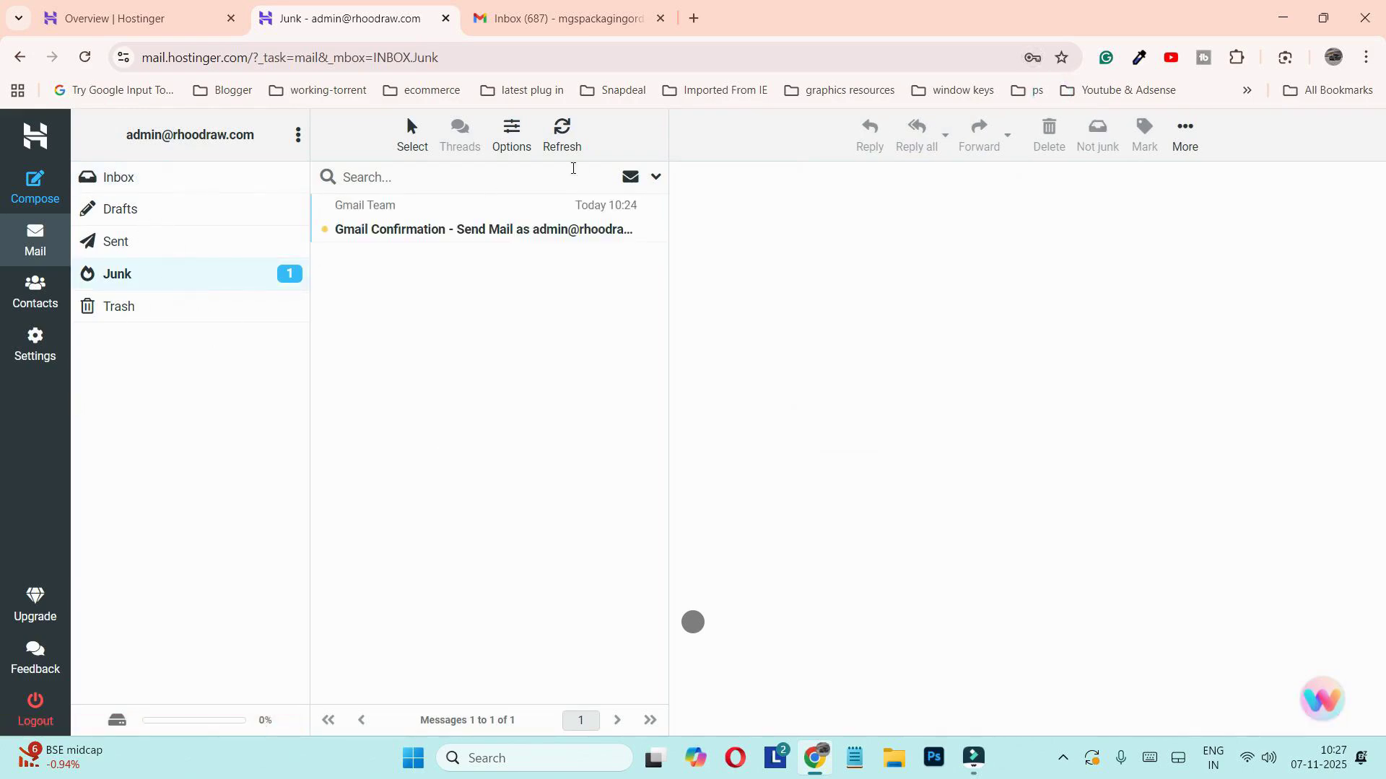
click(437, 228)
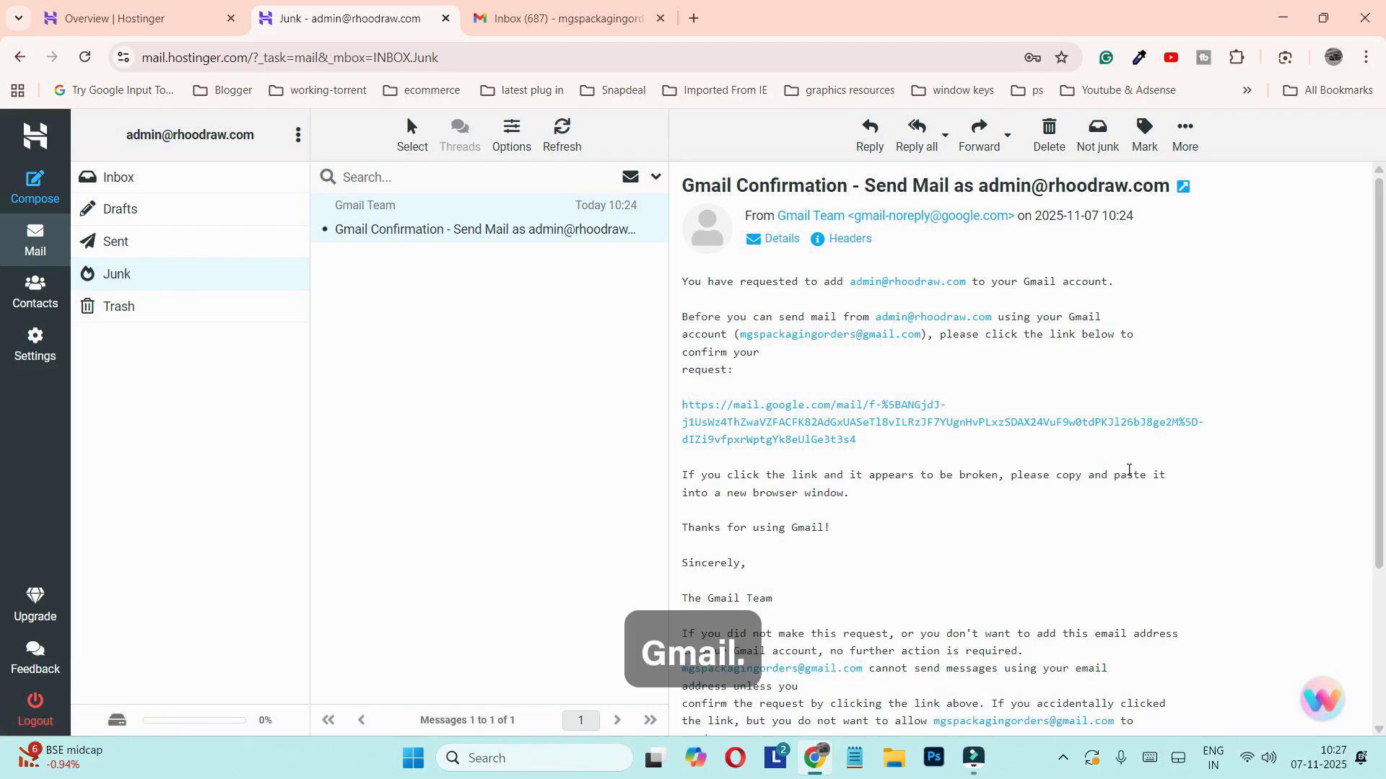
click(865, 421)
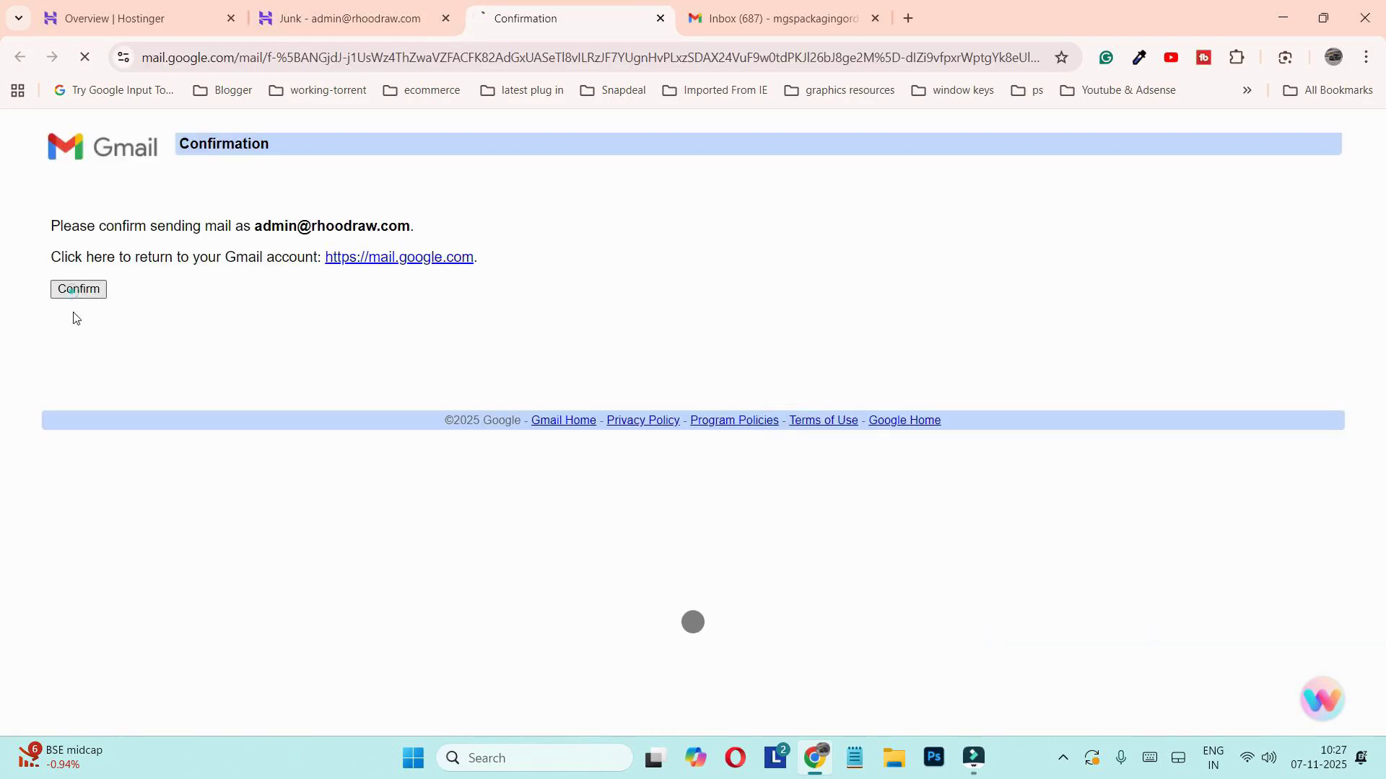
click(74, 290)
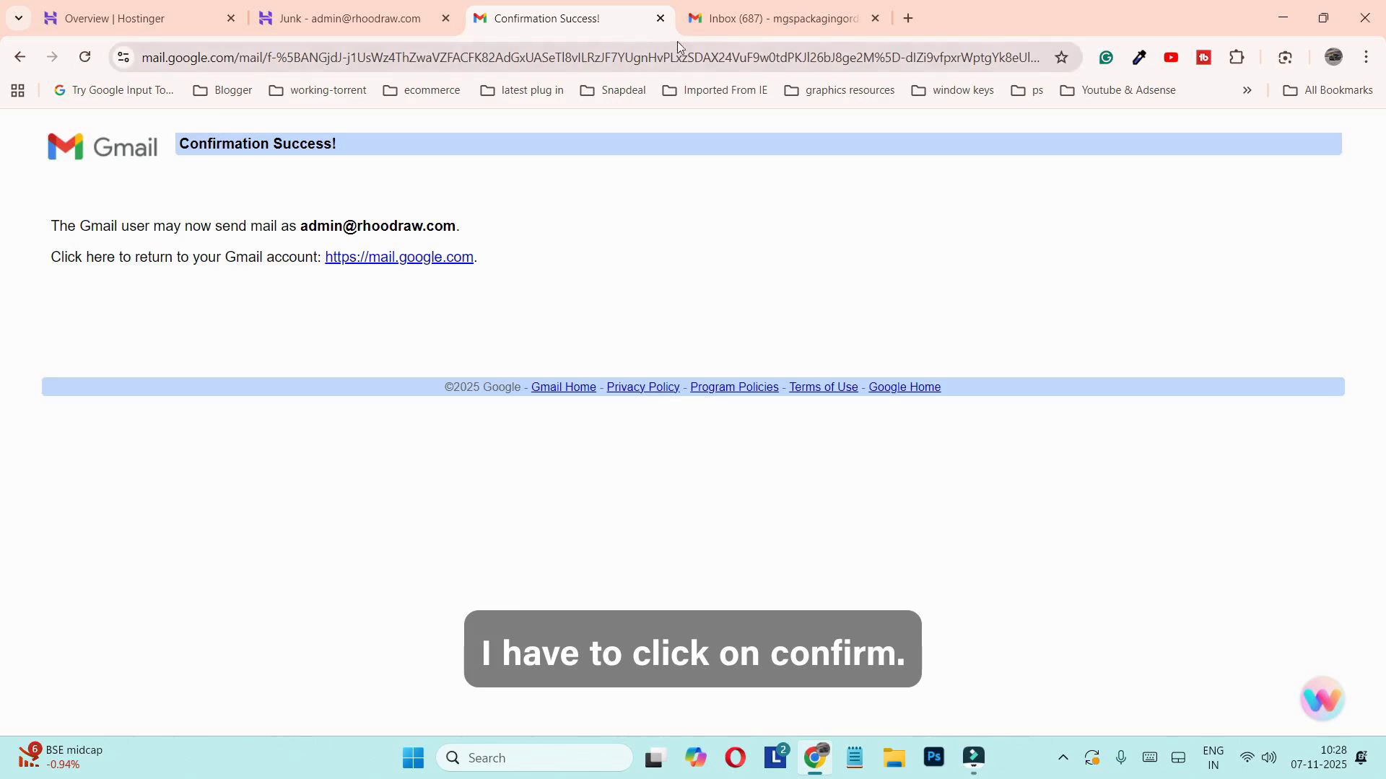
click(729, 18)
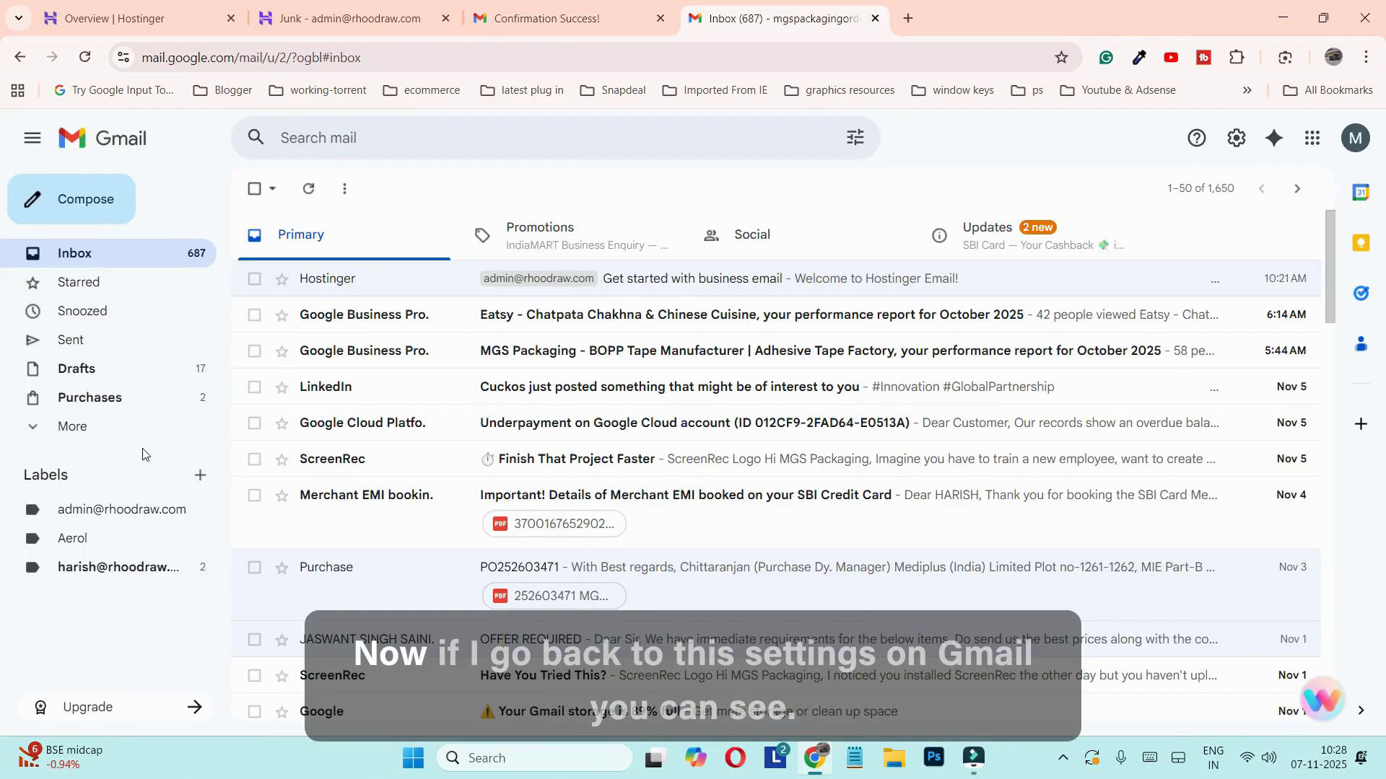
- Open Gmail's Accounts and Import settings to review the send-as addresses
click(1235, 141)
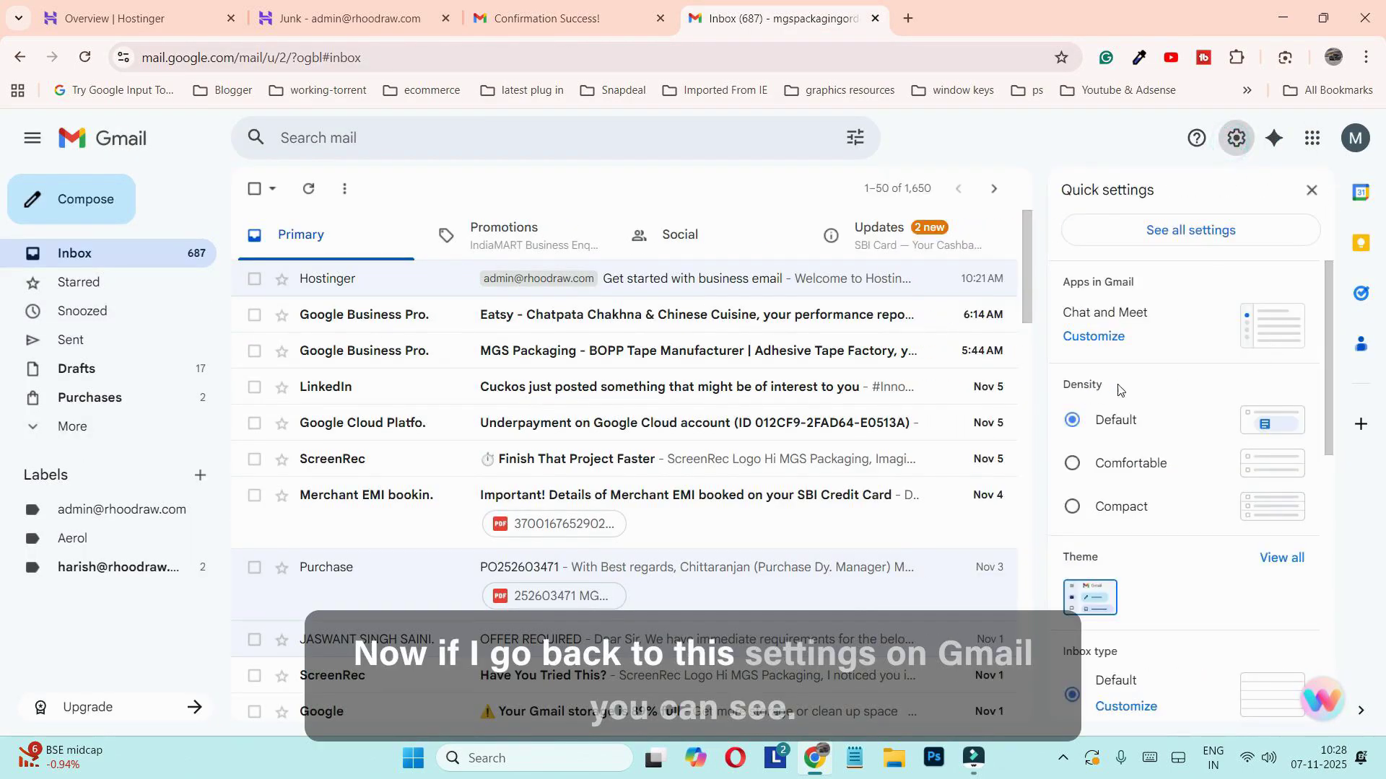
click(1174, 229)
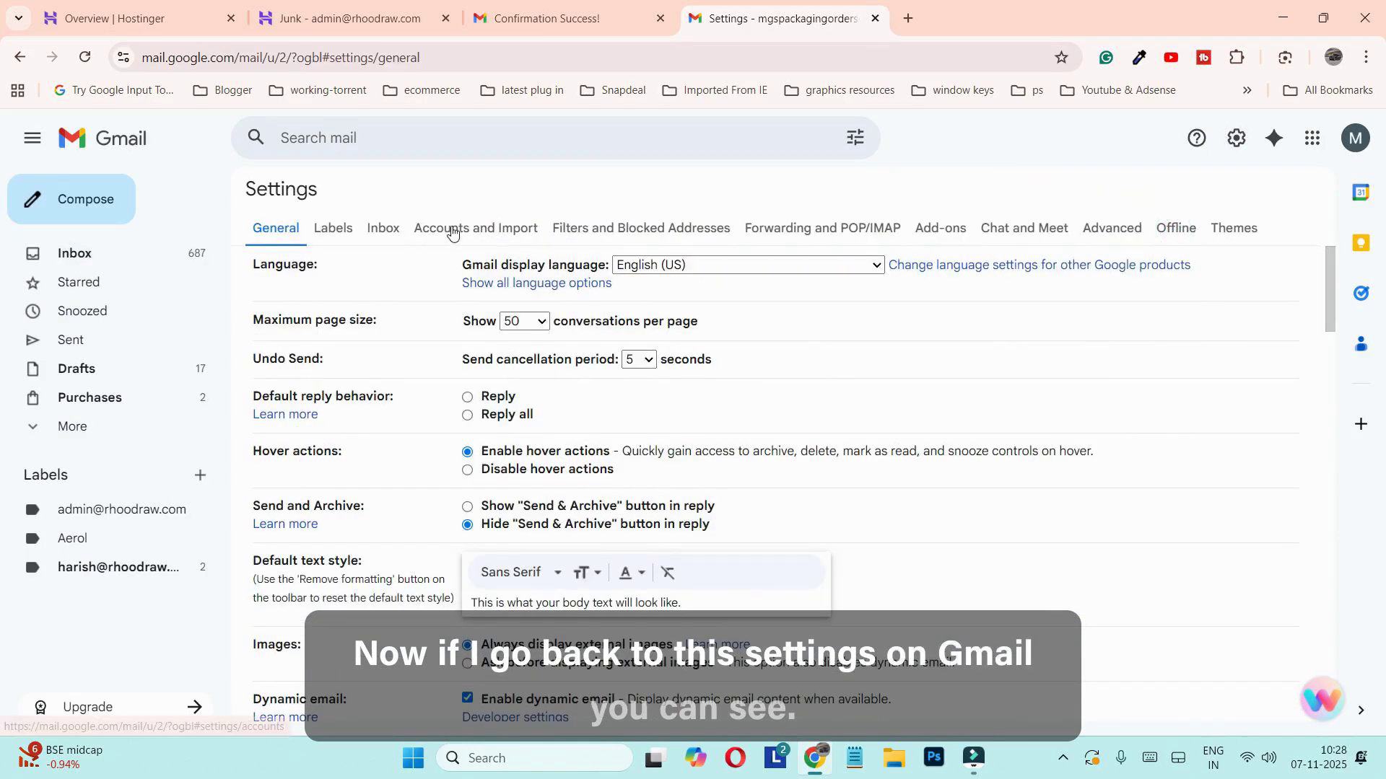
click(449, 228)
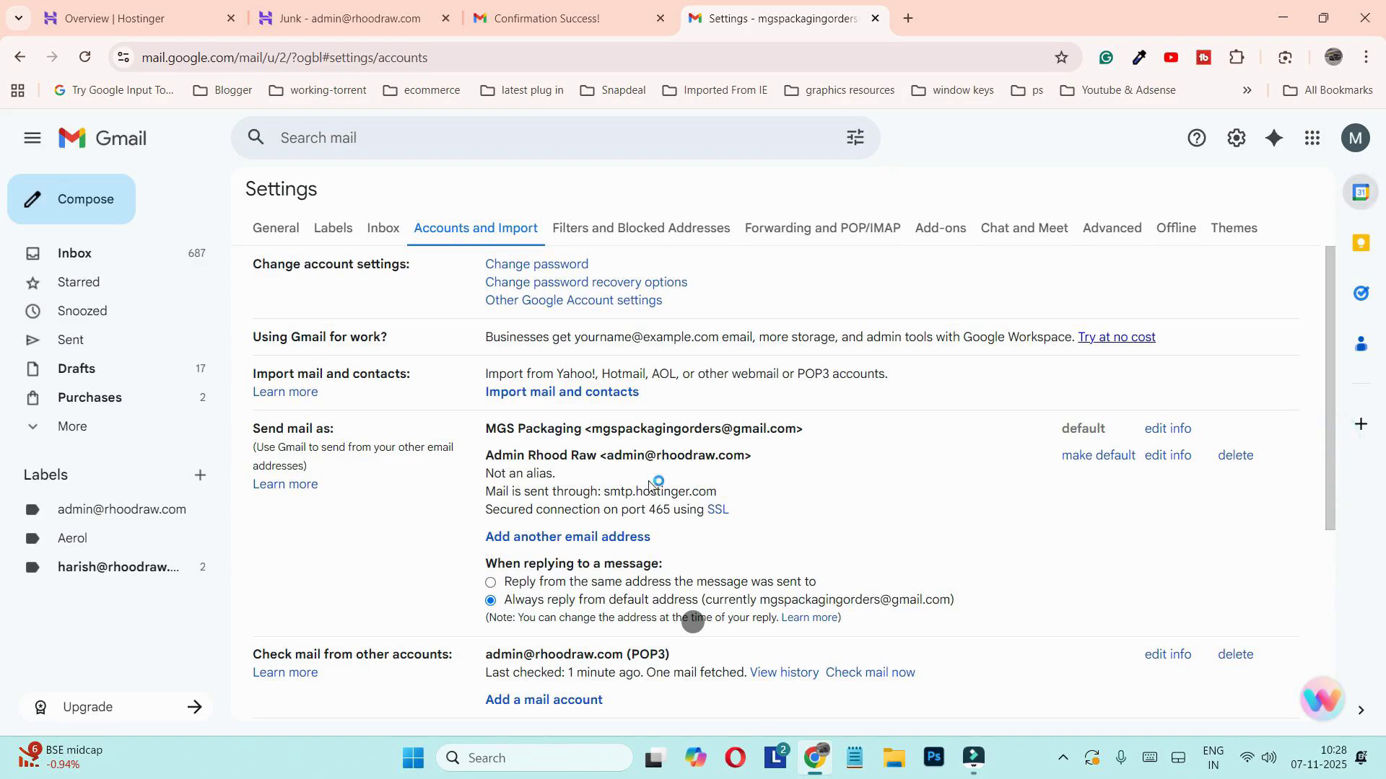
drag(1328, 406, 1291, 453)
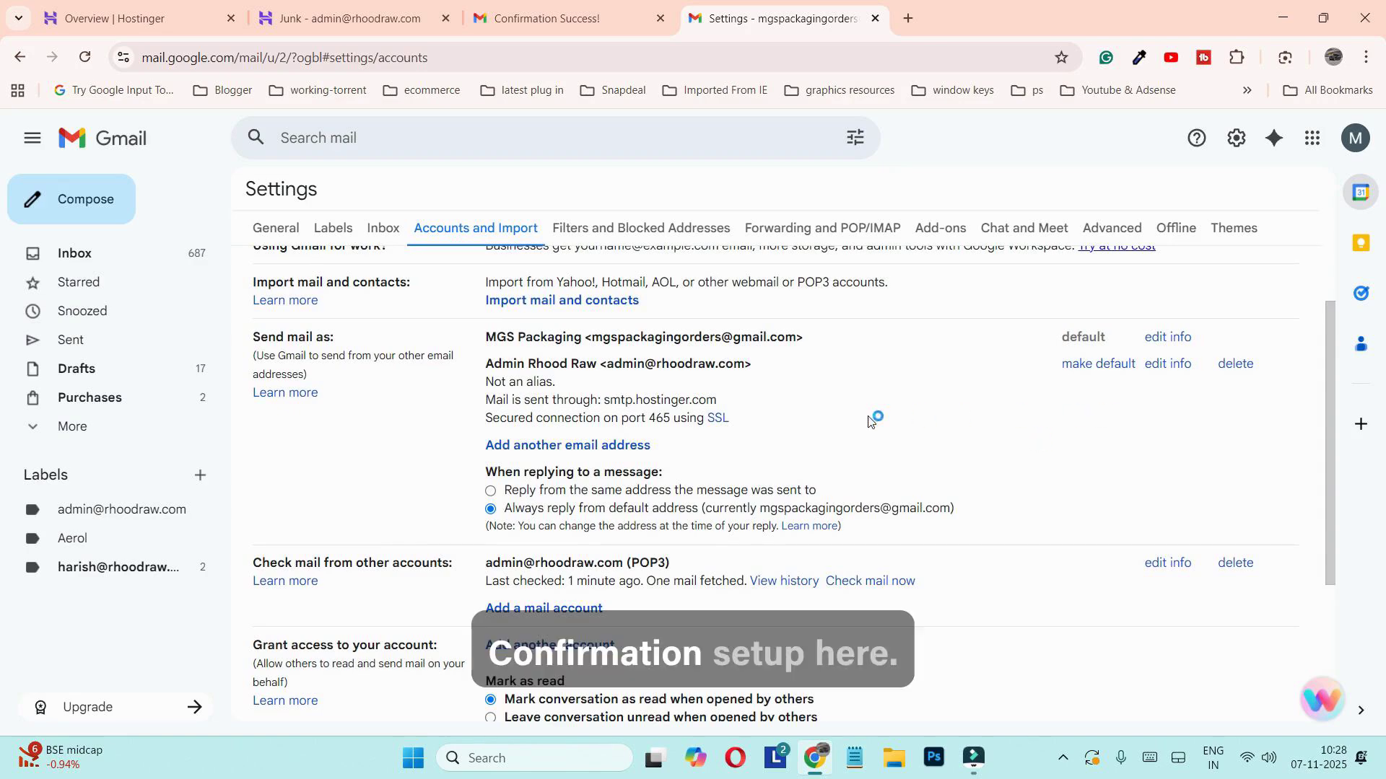
scroll(1323, 380, up, 2)
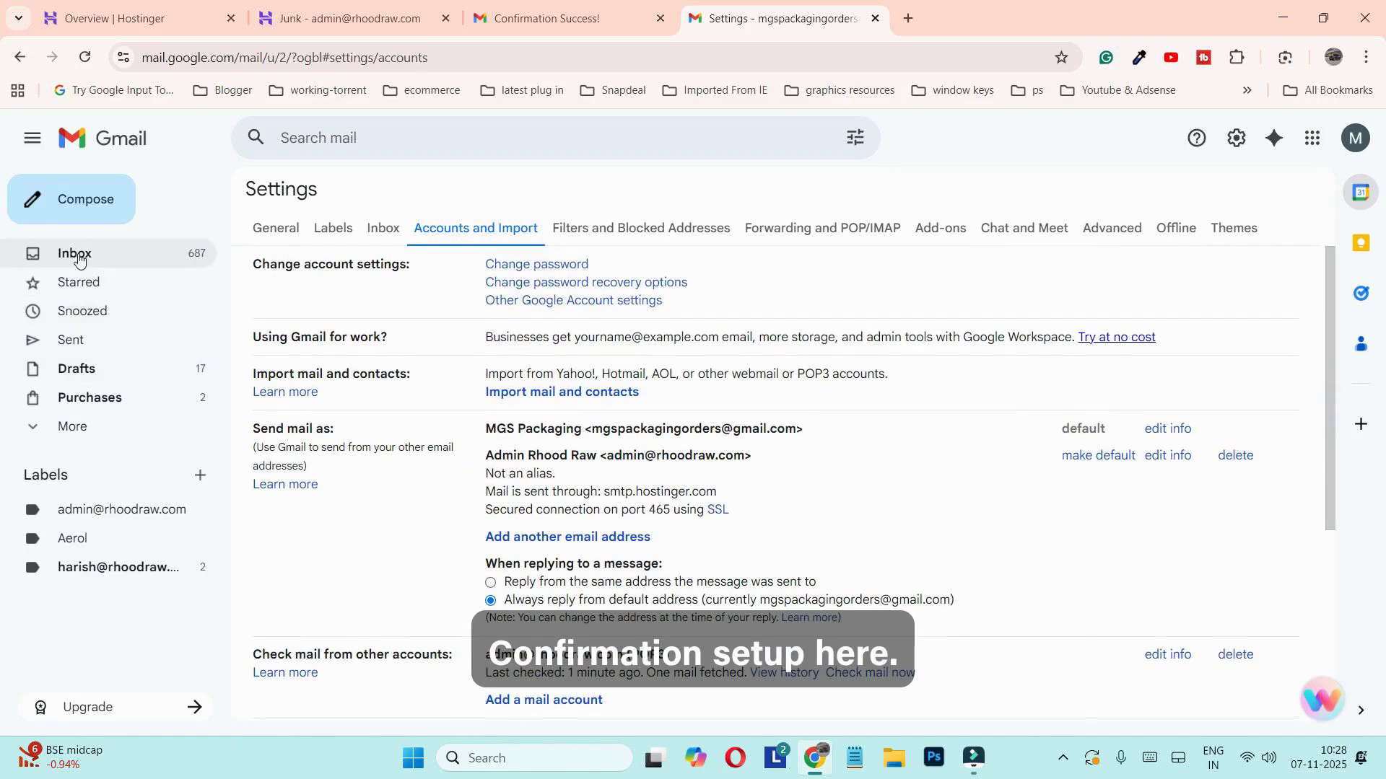
click(81, 199)
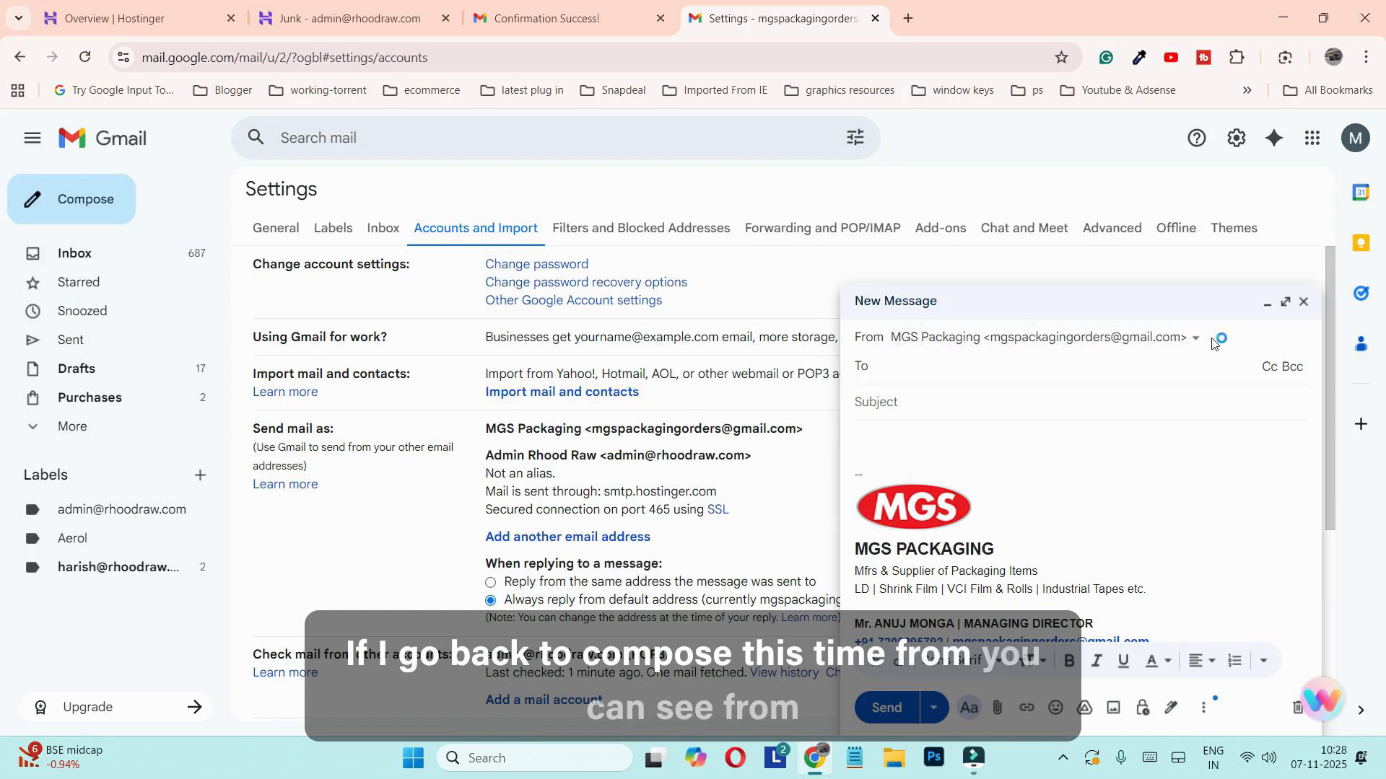
click(1194, 338)
click(937, 399)
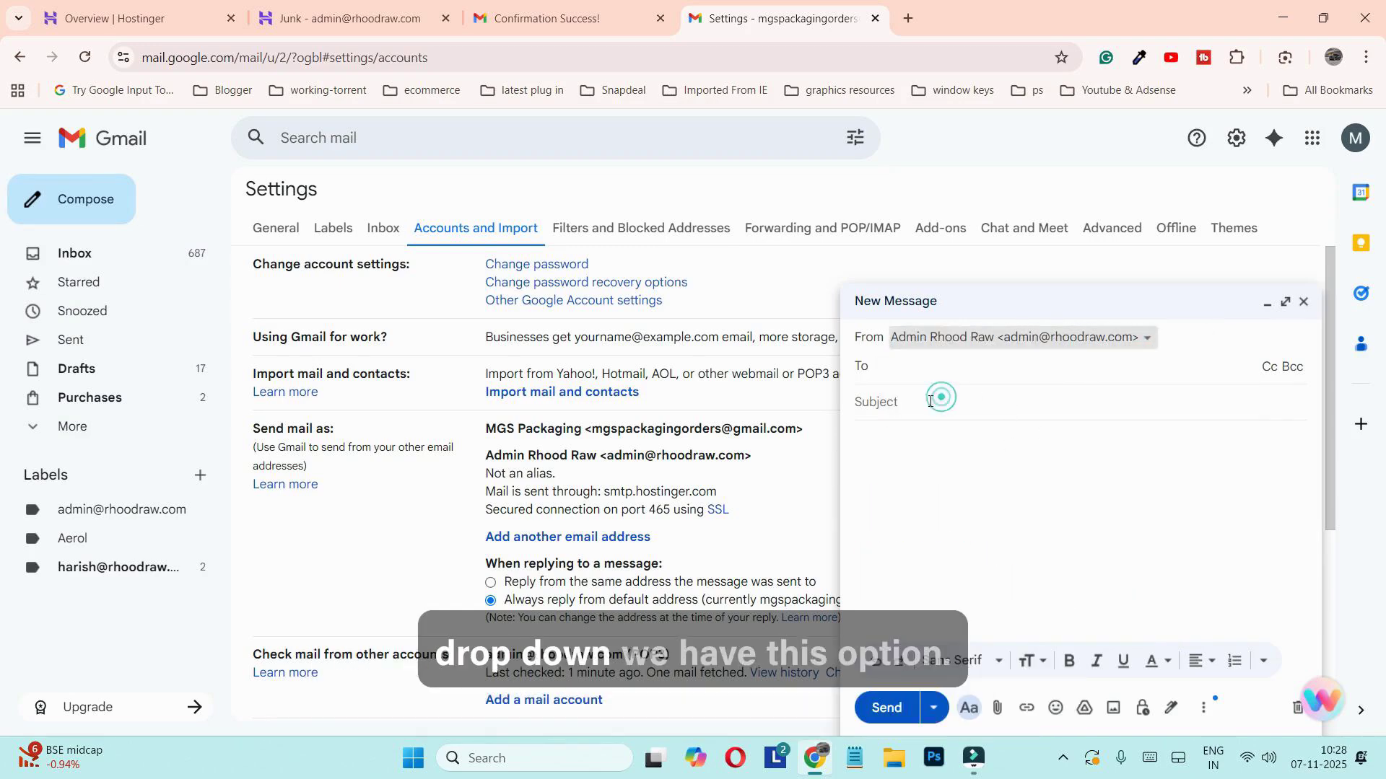
click(907, 366)
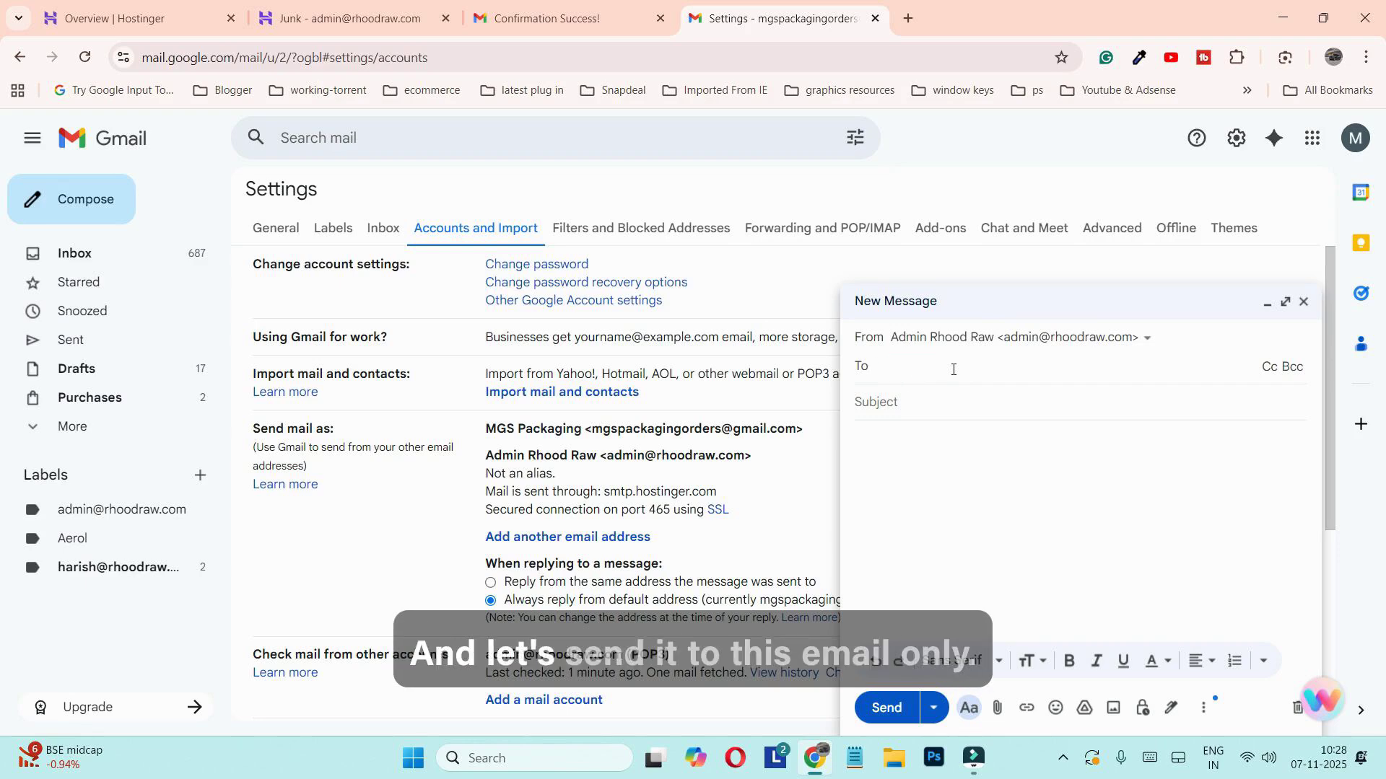
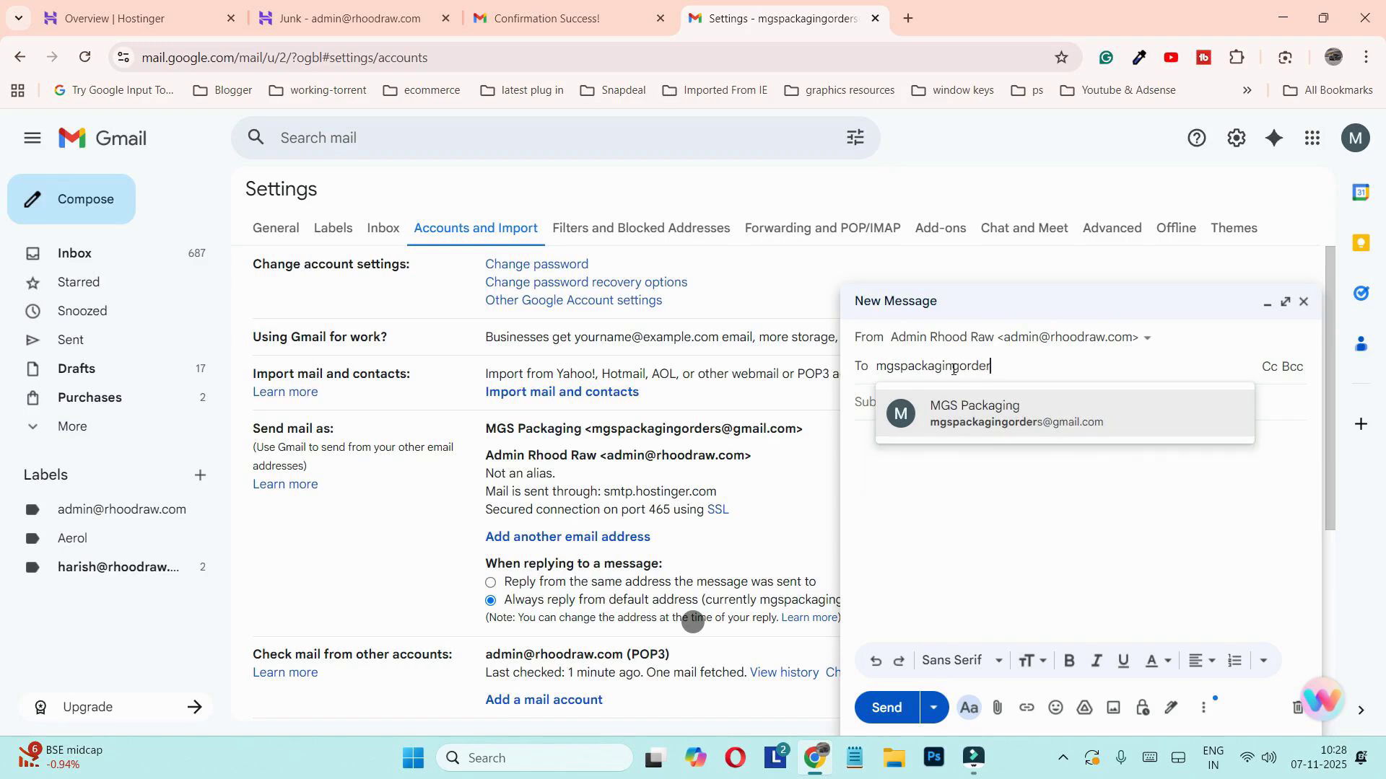
click(981, 403)
click(954, 419)
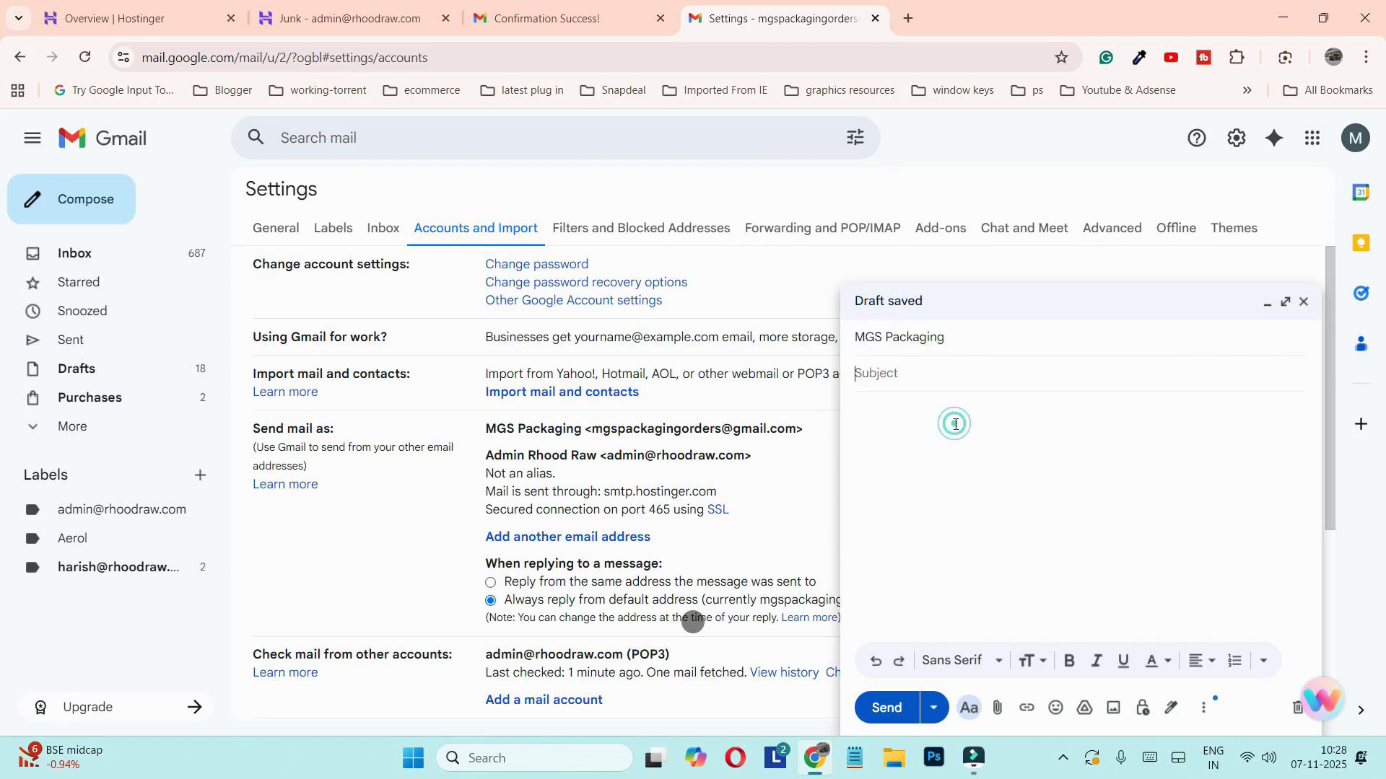
text(Test Emai)
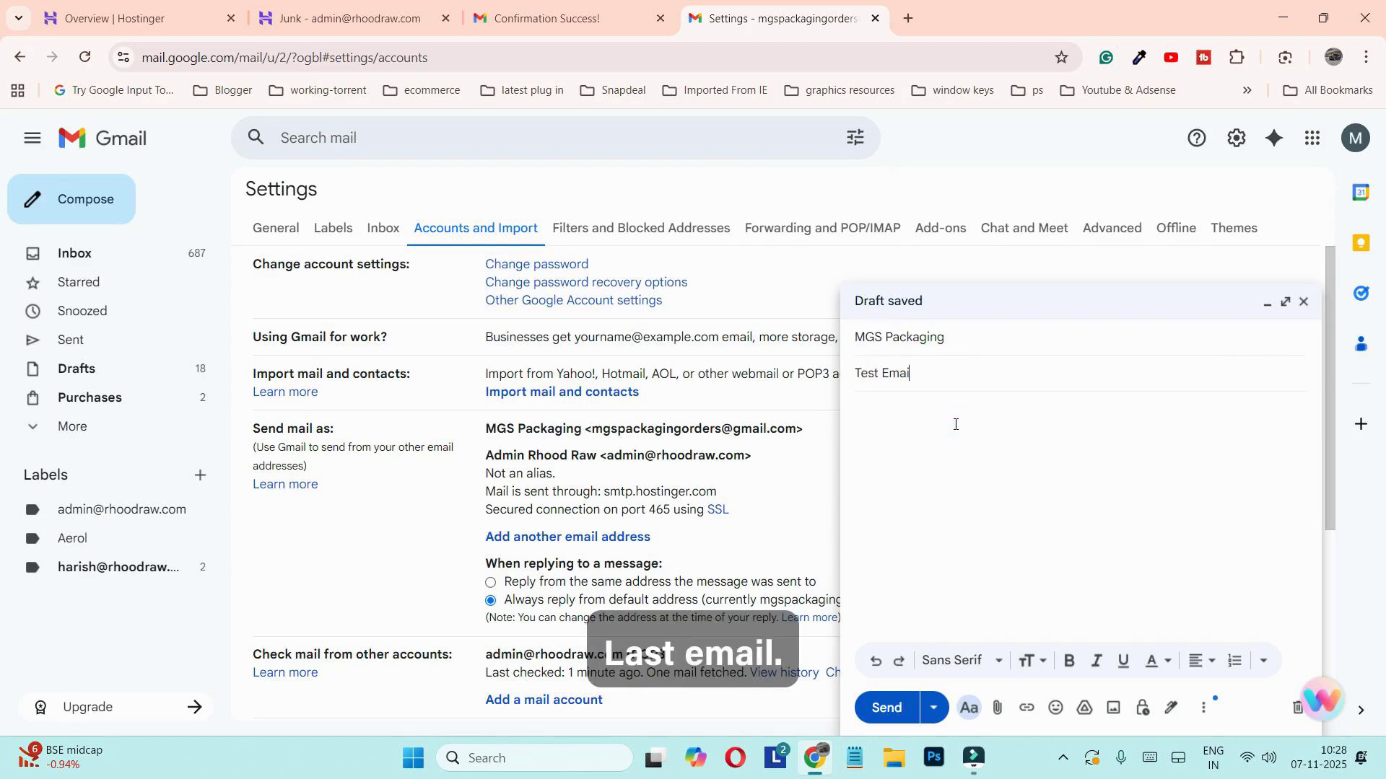
text(lTes)
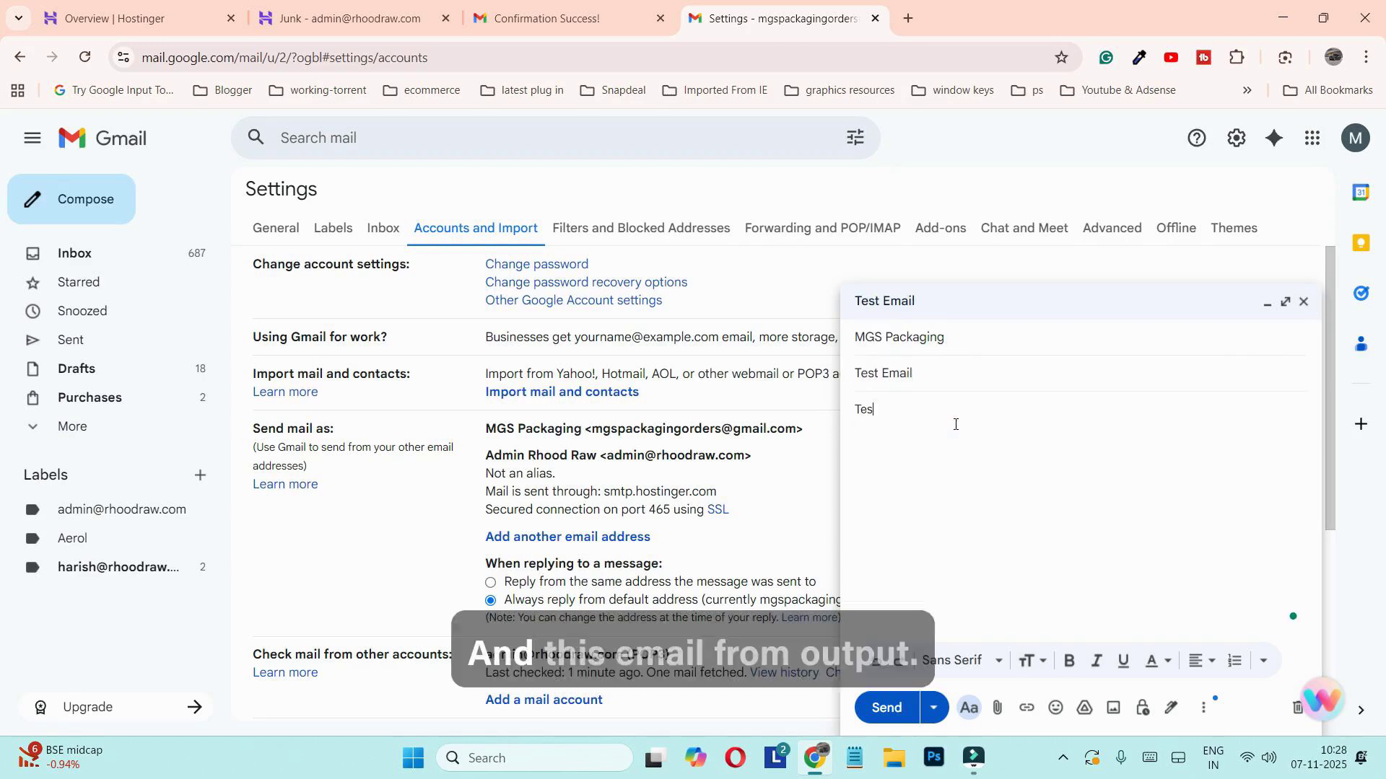
text(t email )
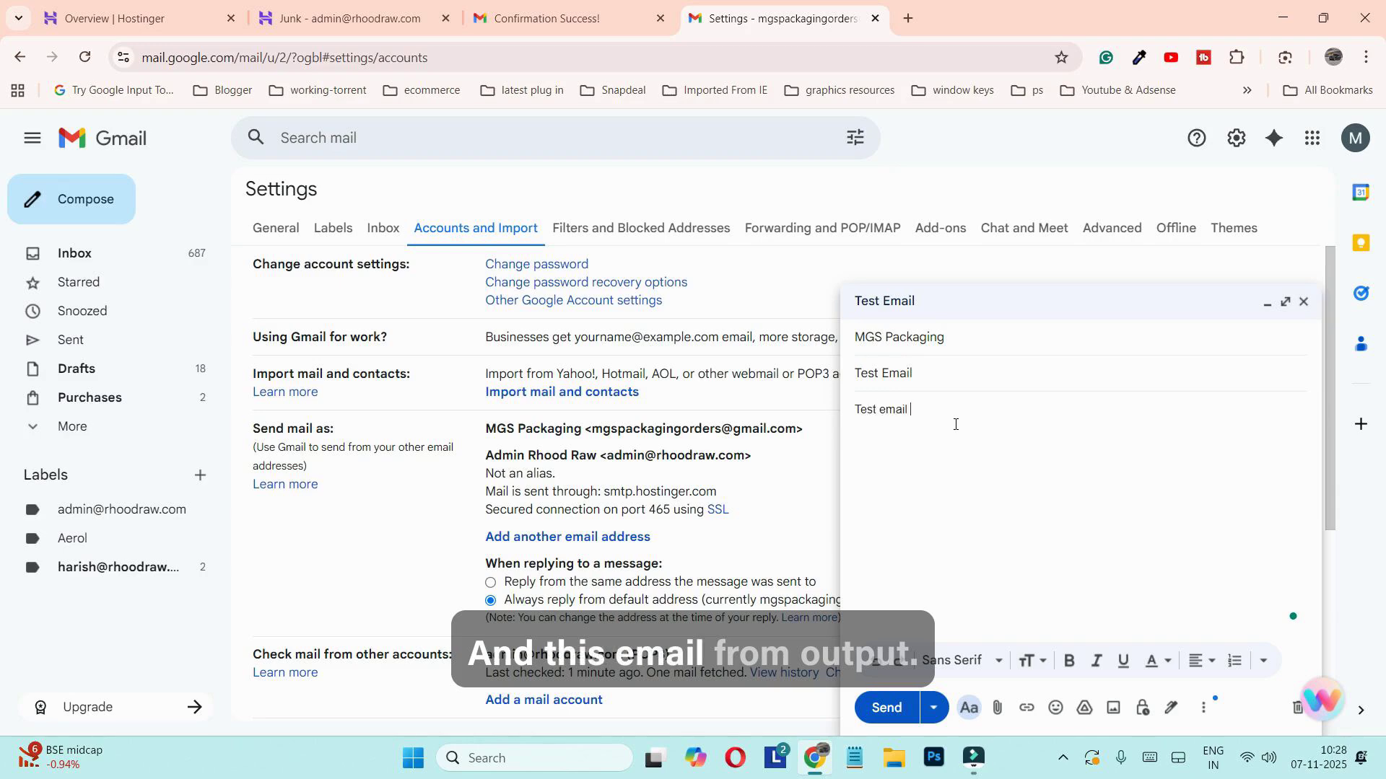
text(from rhood)
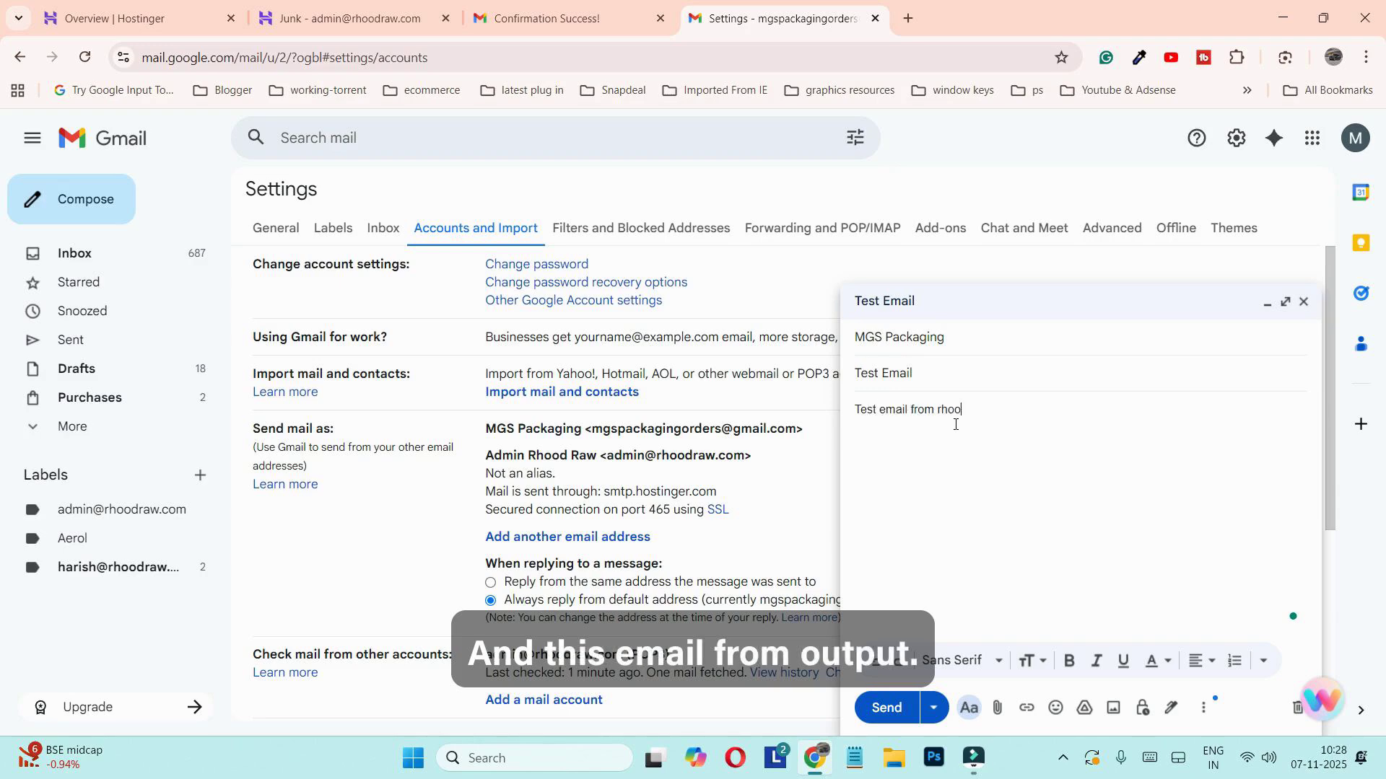
click(885, 704)
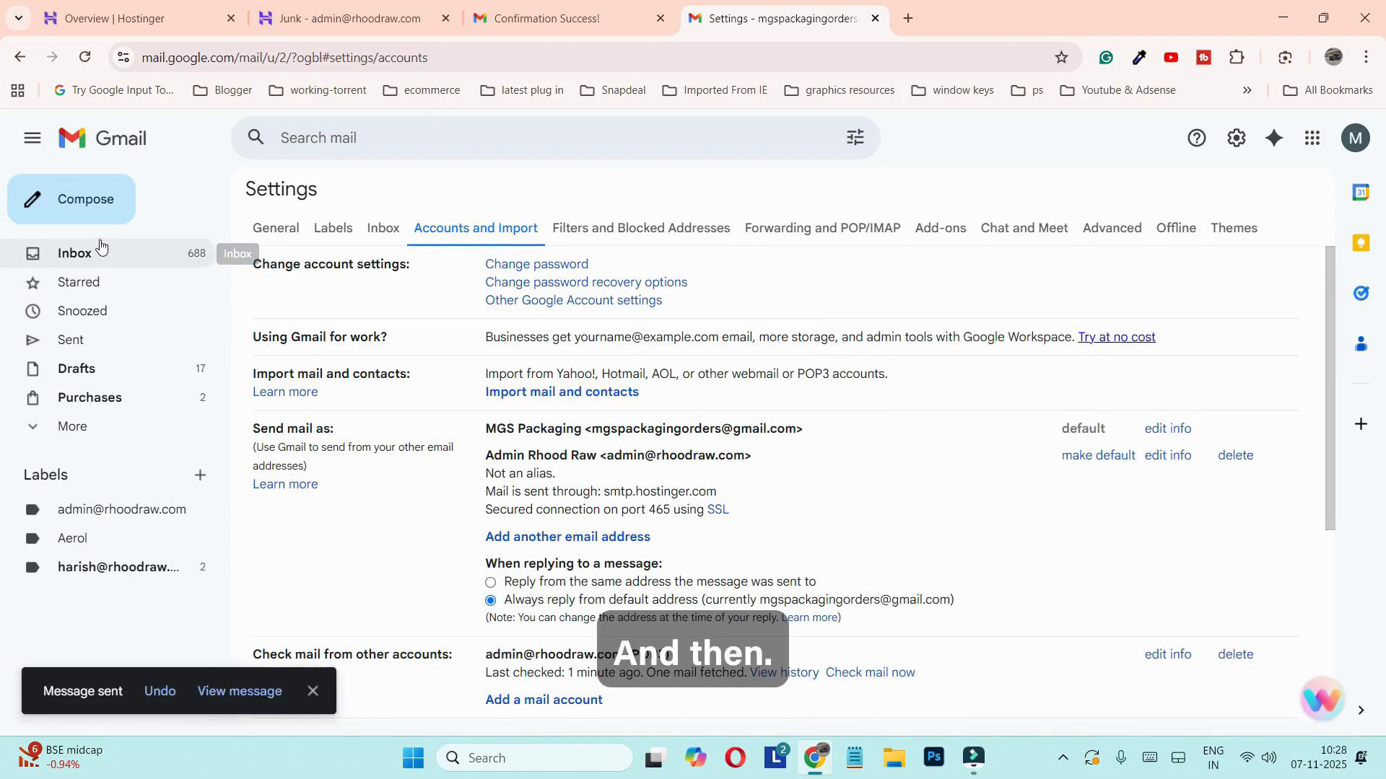
- Open the new Test Email in the Inbox and highlight its Hostinger admin sender address
click(79, 253)
click(513, 278)
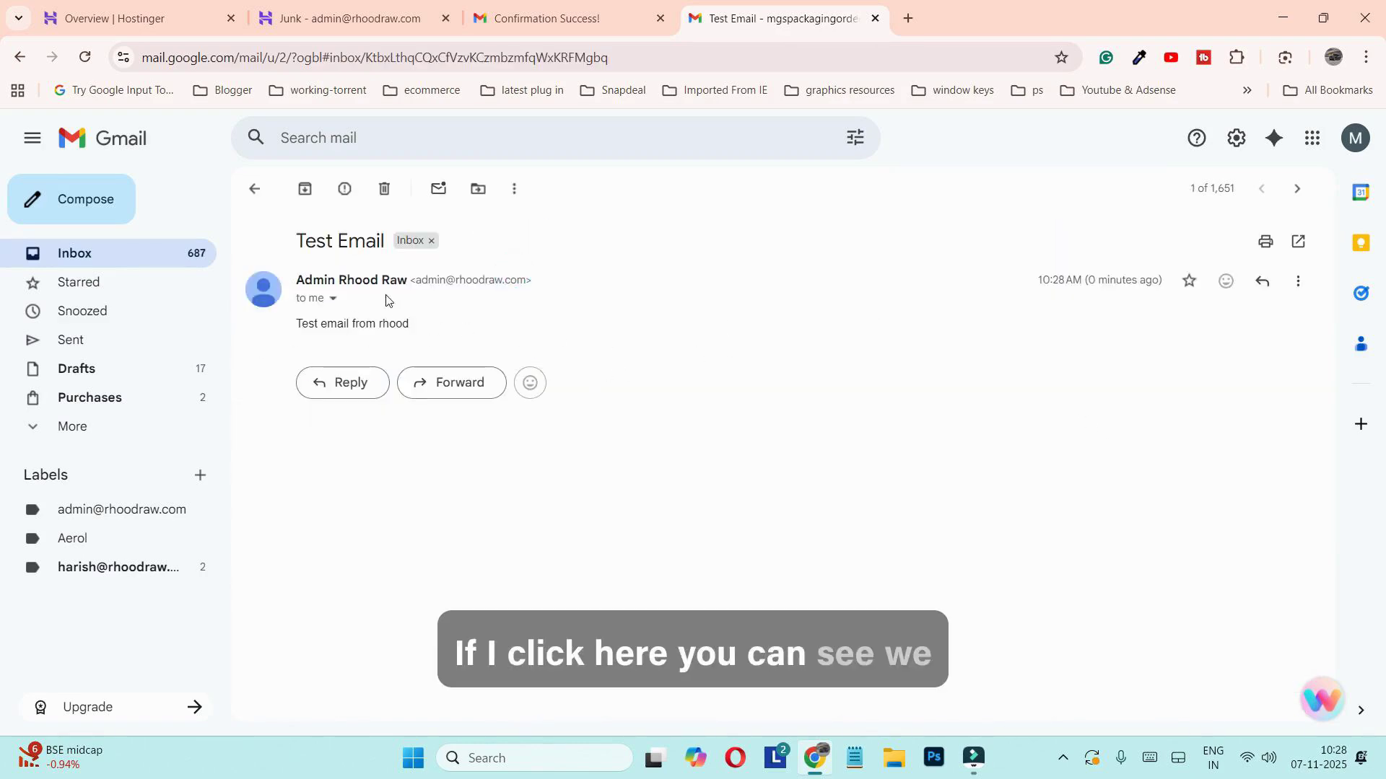
drag(416, 282, 525, 282)
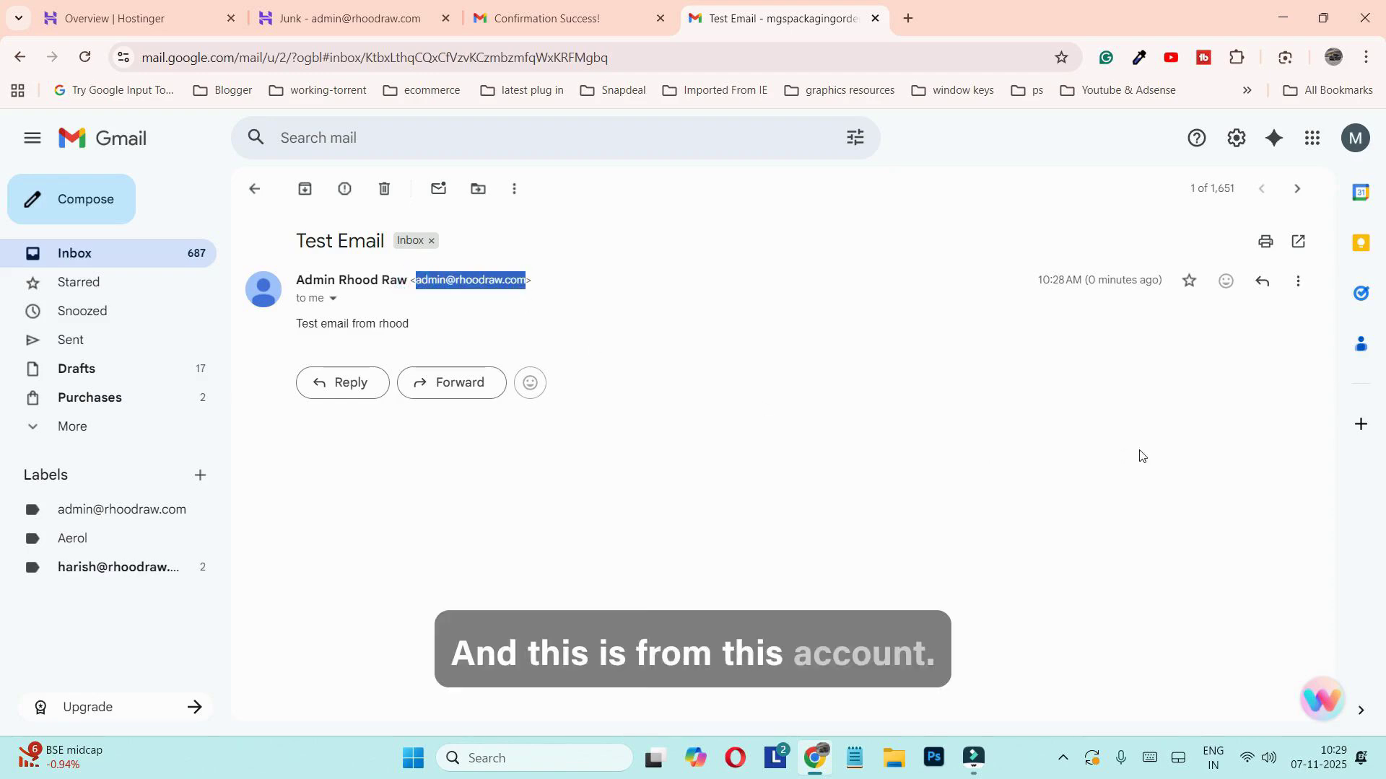
- Start a new message, keeping MGS Packaging as the From sender
click(65, 202)
click(1200, 336)
click(1200, 337)
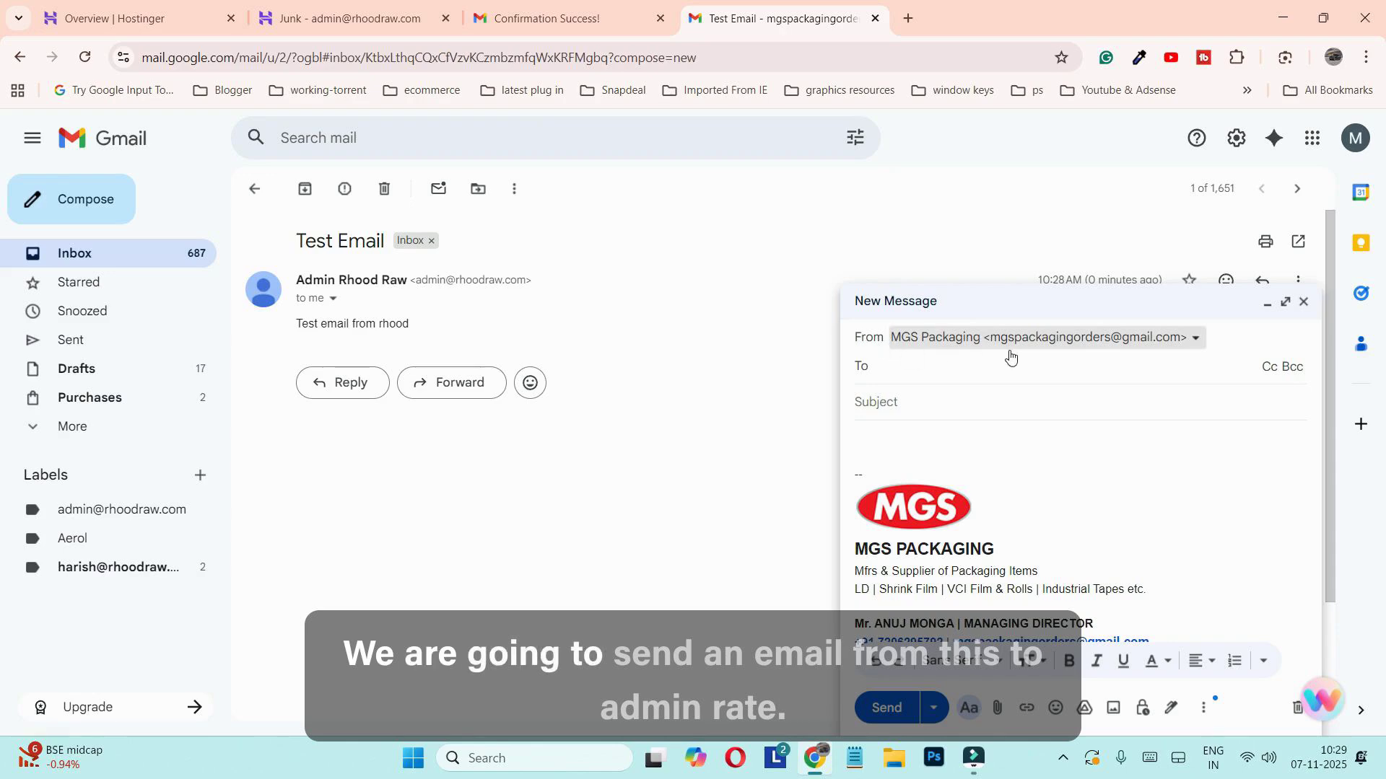
- Send the Hostinger admin address a message with subject 'Test' and body 'Test incoming emails'
click(935, 376)
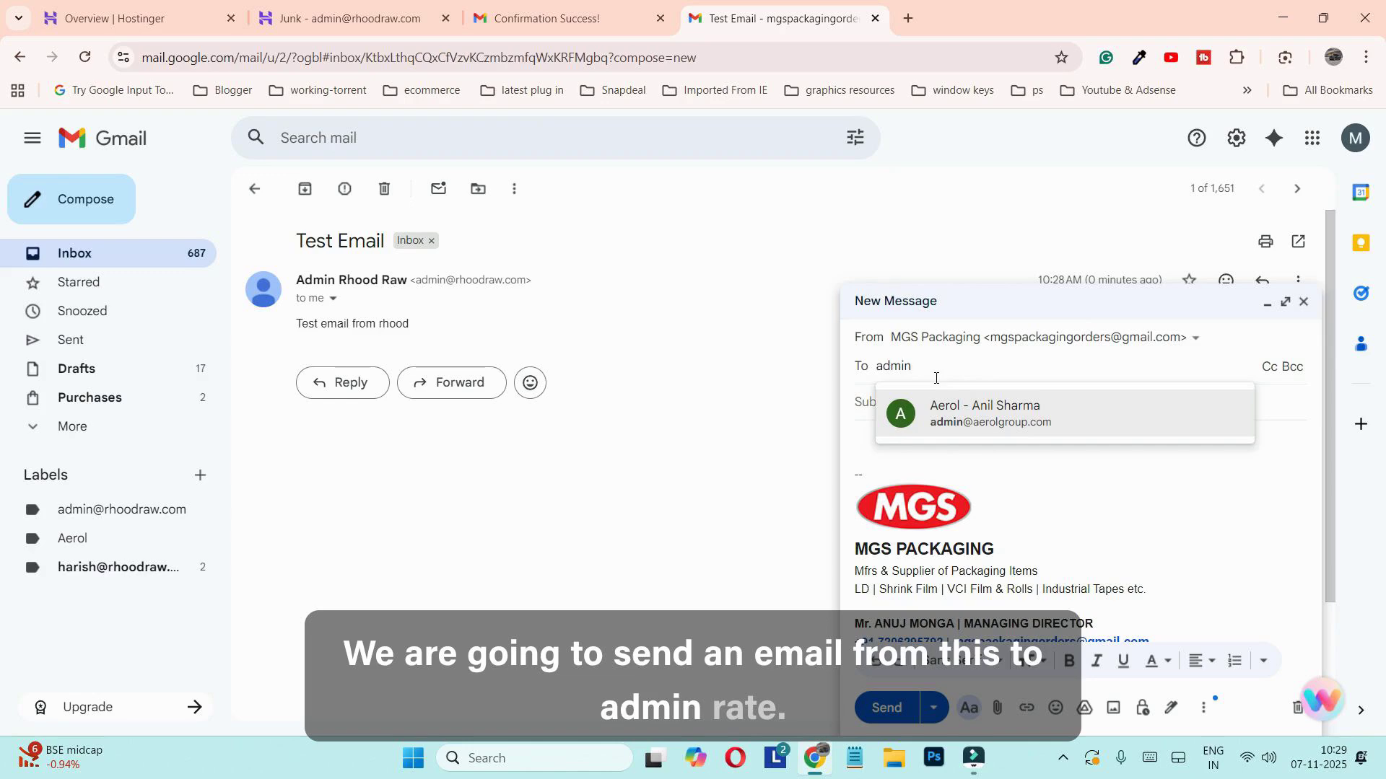
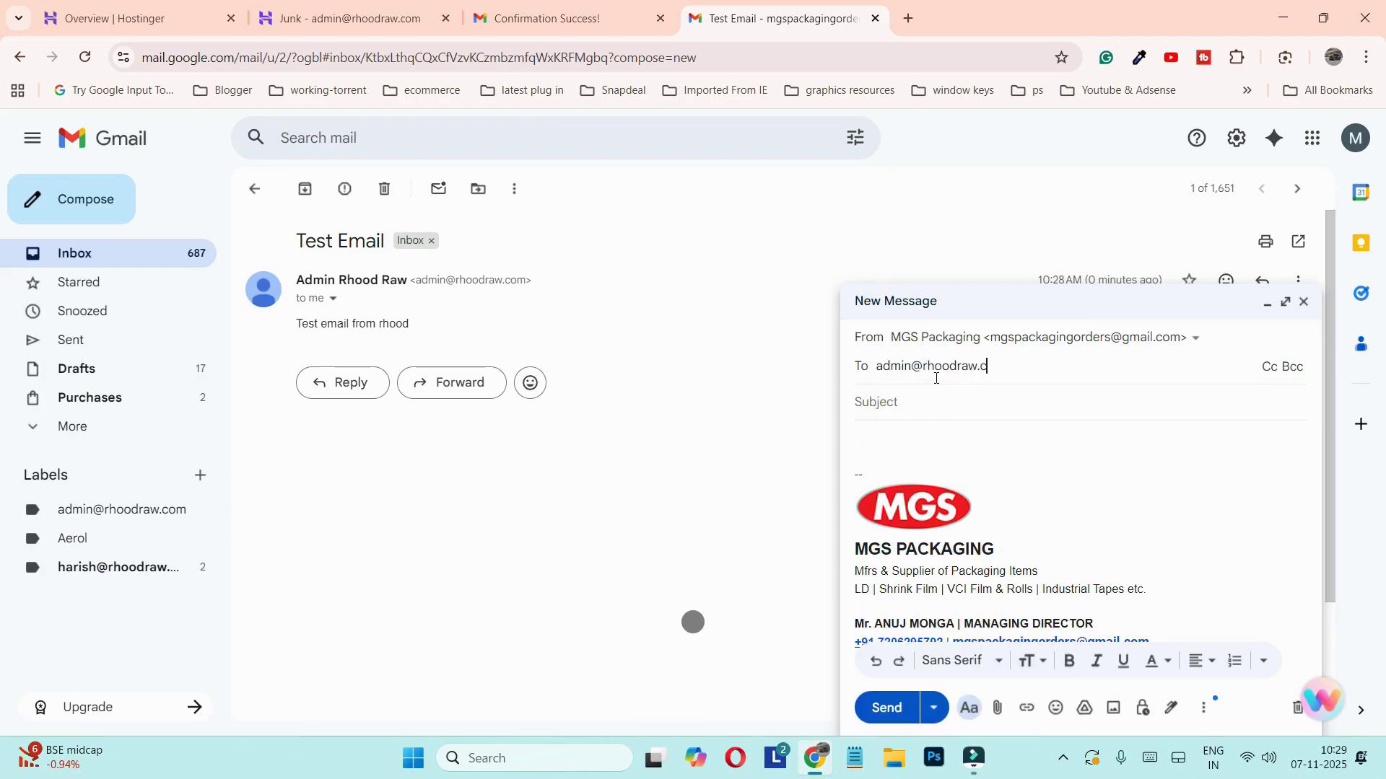
click(1064, 480)
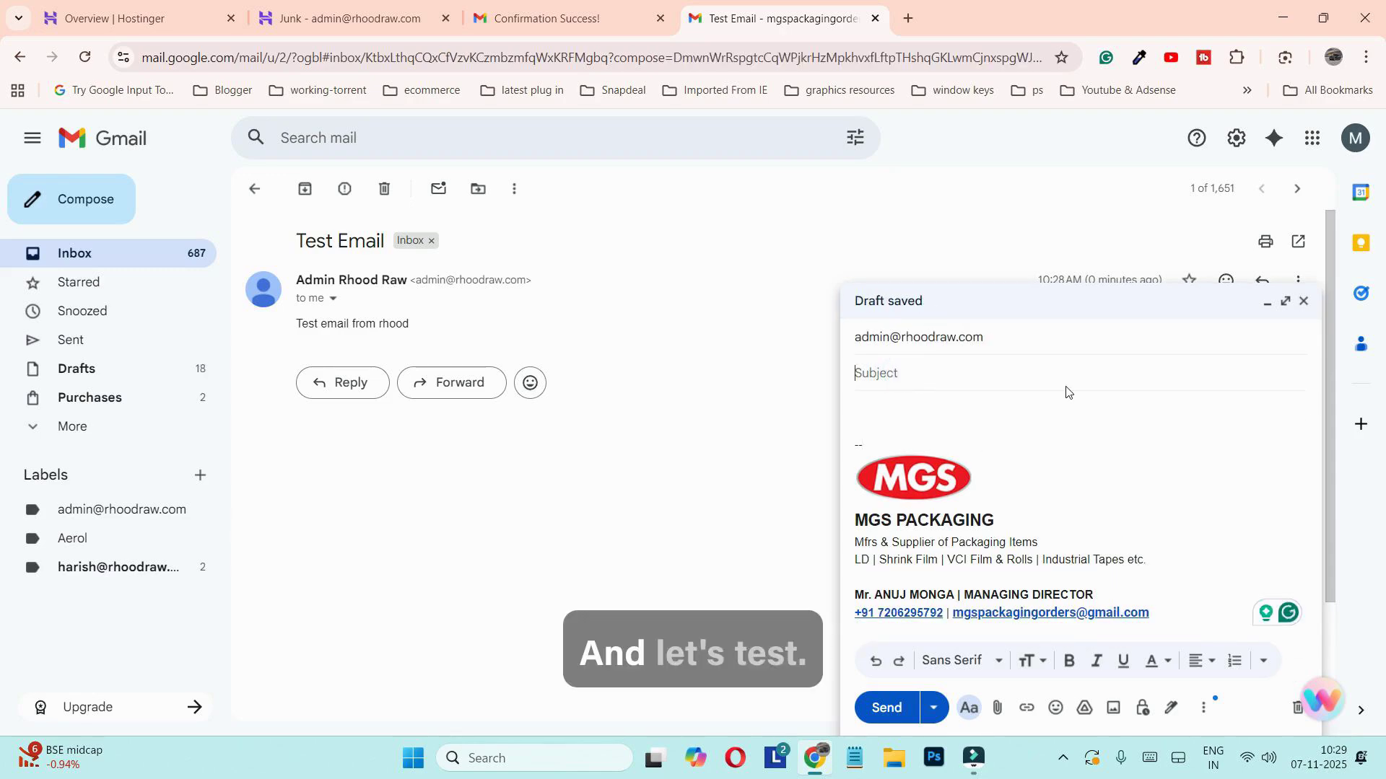
text(Test)
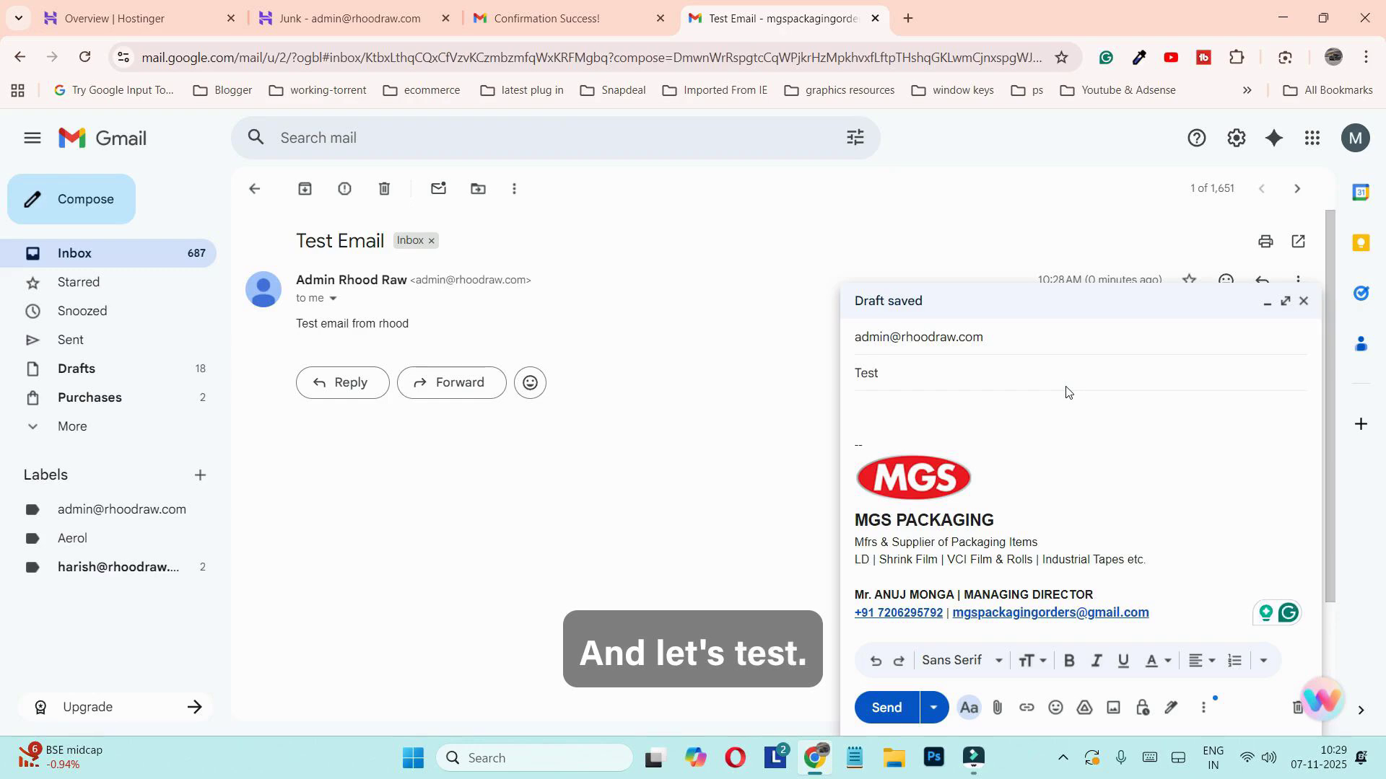
click(1013, 409)
text(Te)
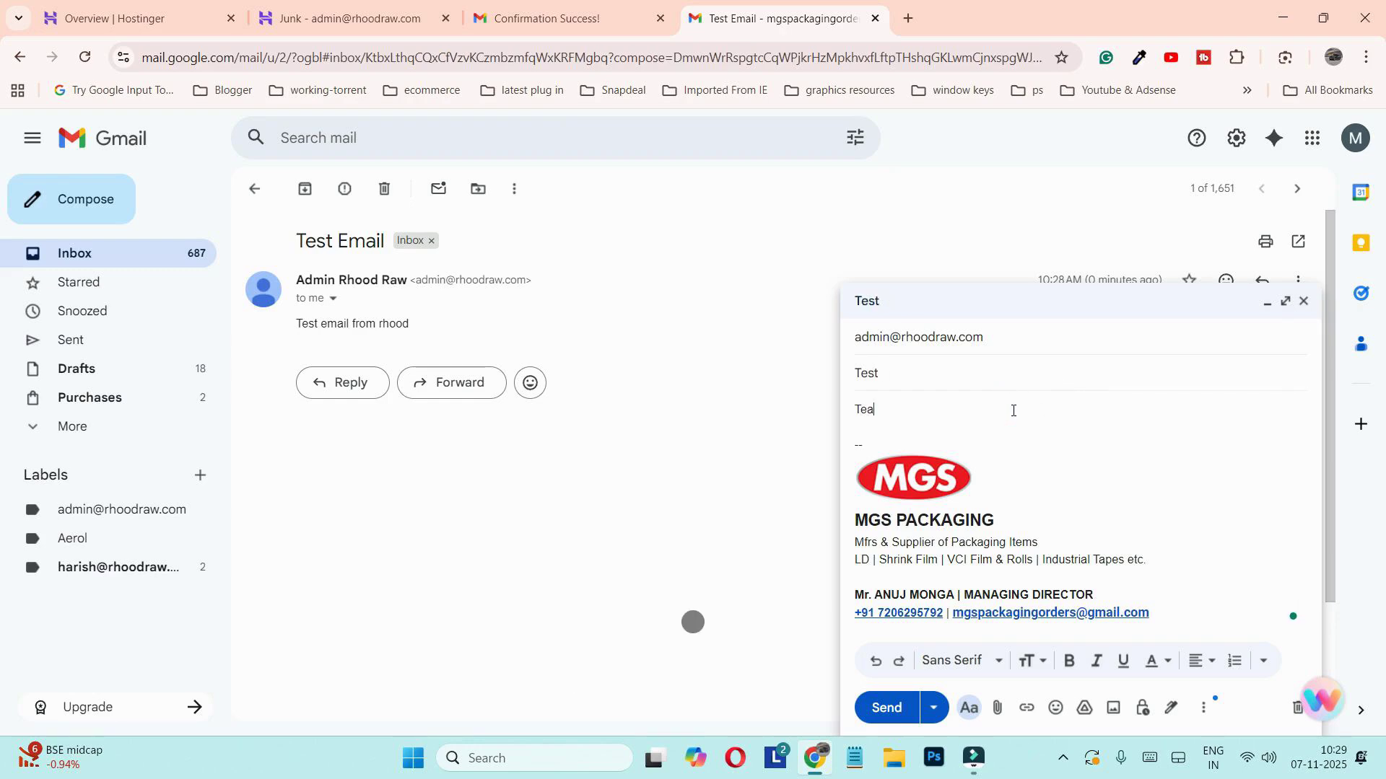
text(st incoming eemails)
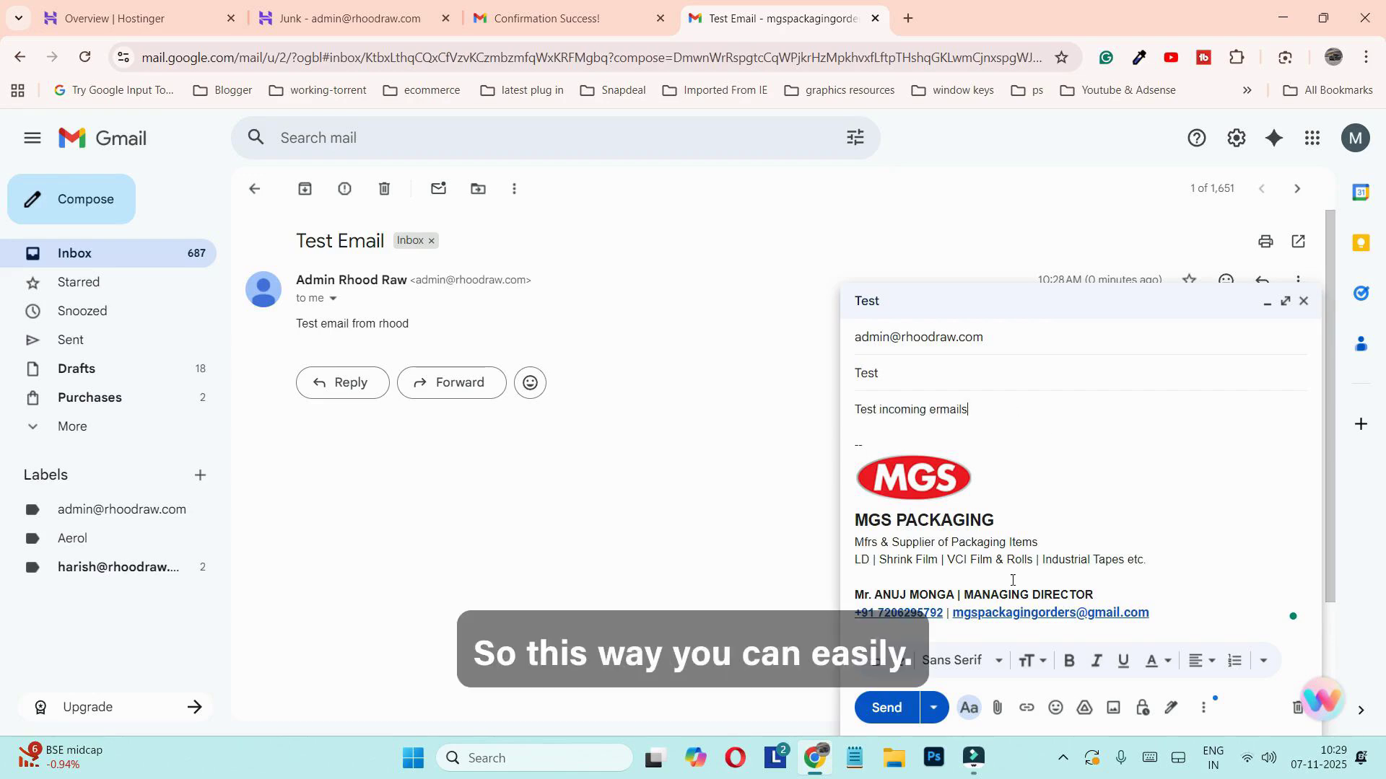
click(885, 708)
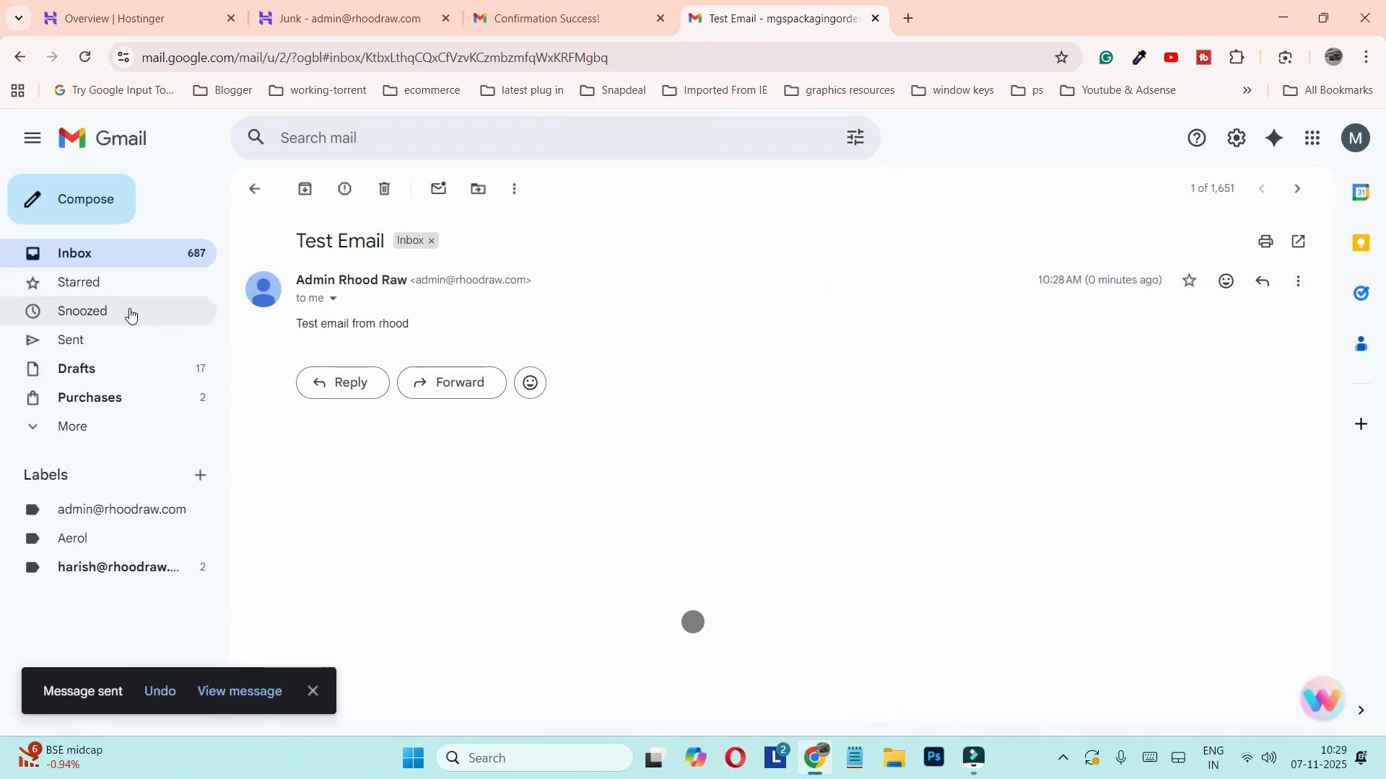
- Check the Test message in Sent, then go back to the Inbox and reload Gmail with F5
click(86, 258)
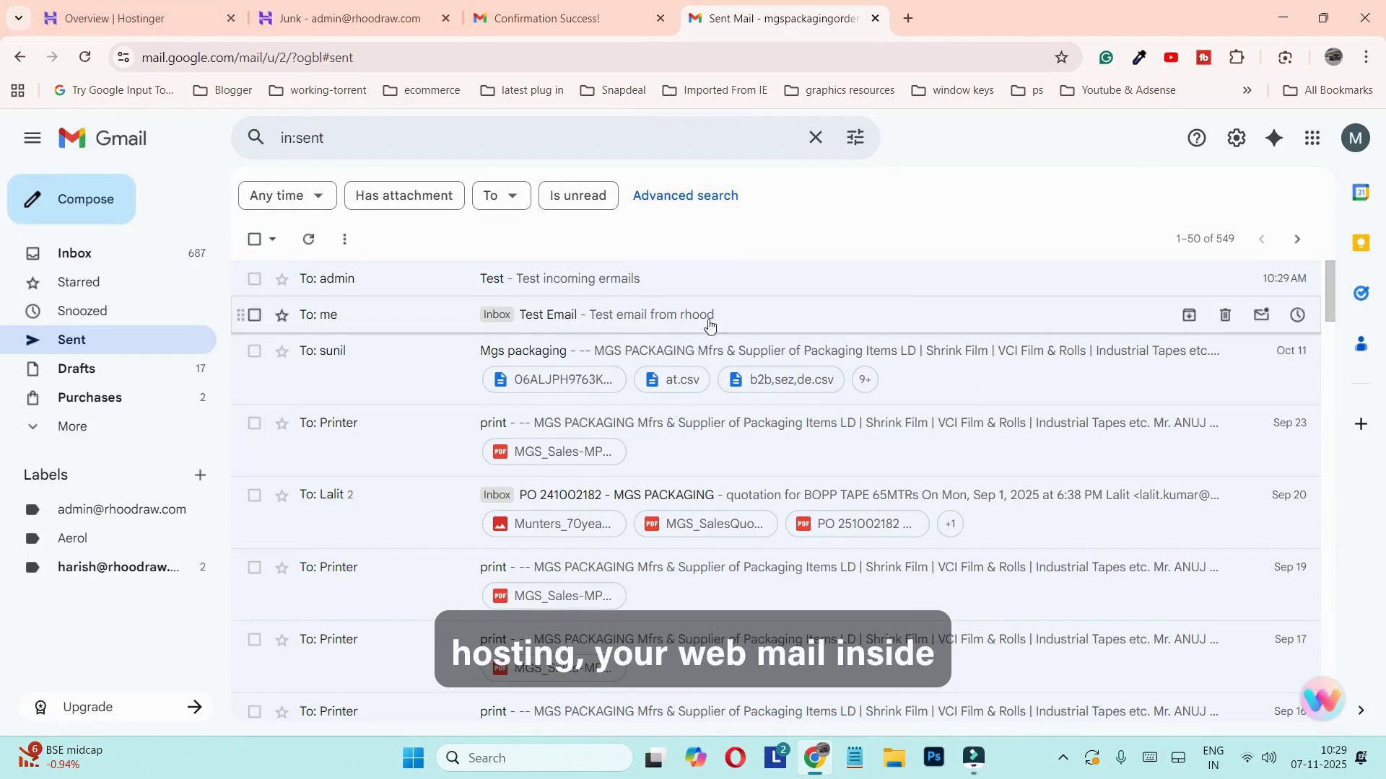
click(553, 283)
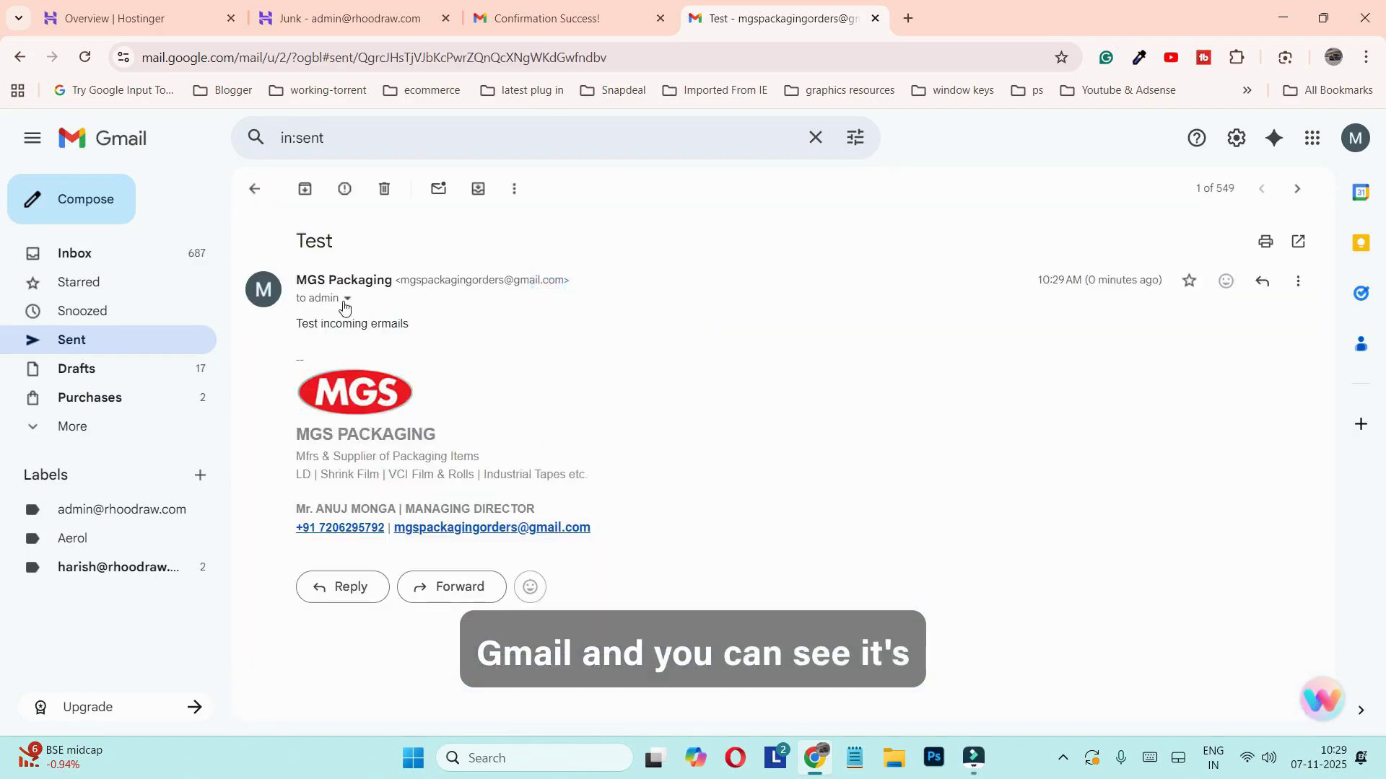
click(75, 253)
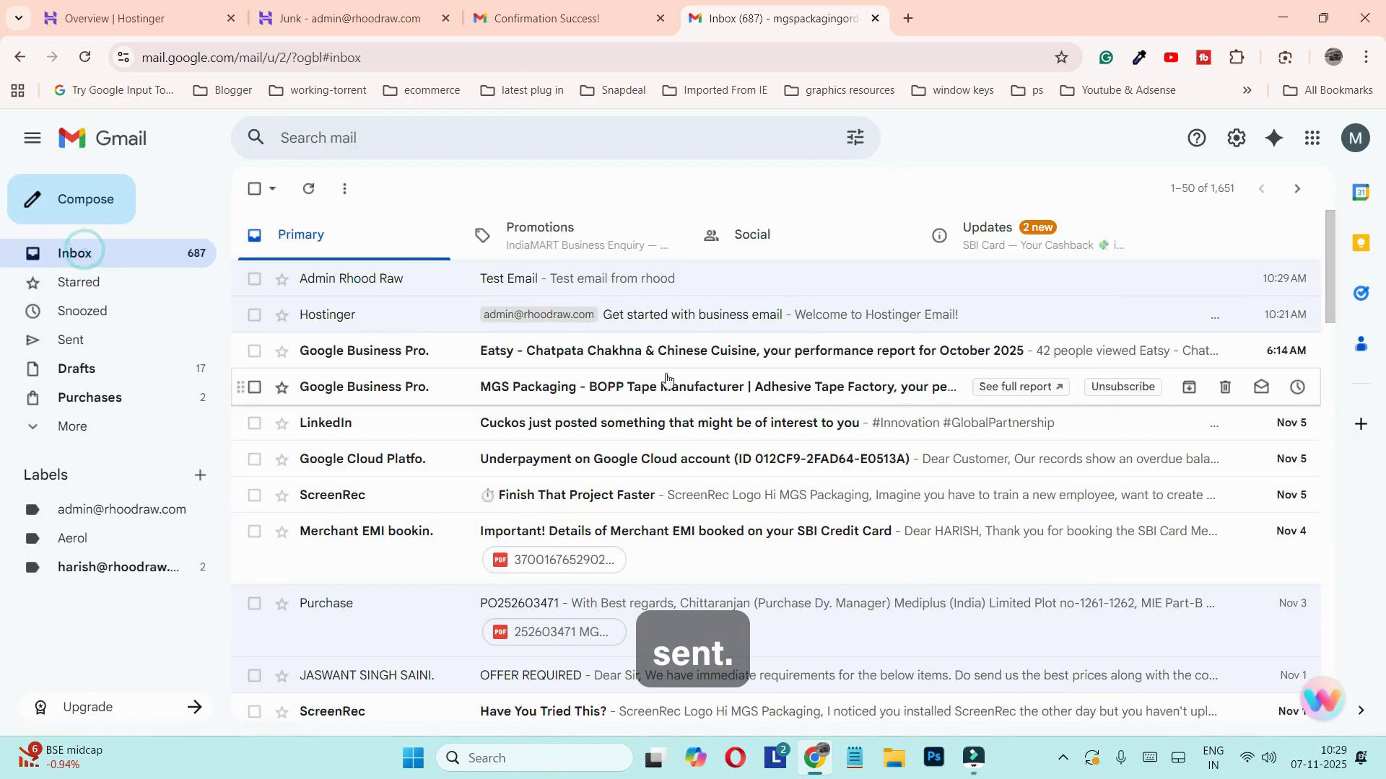
key(F5)
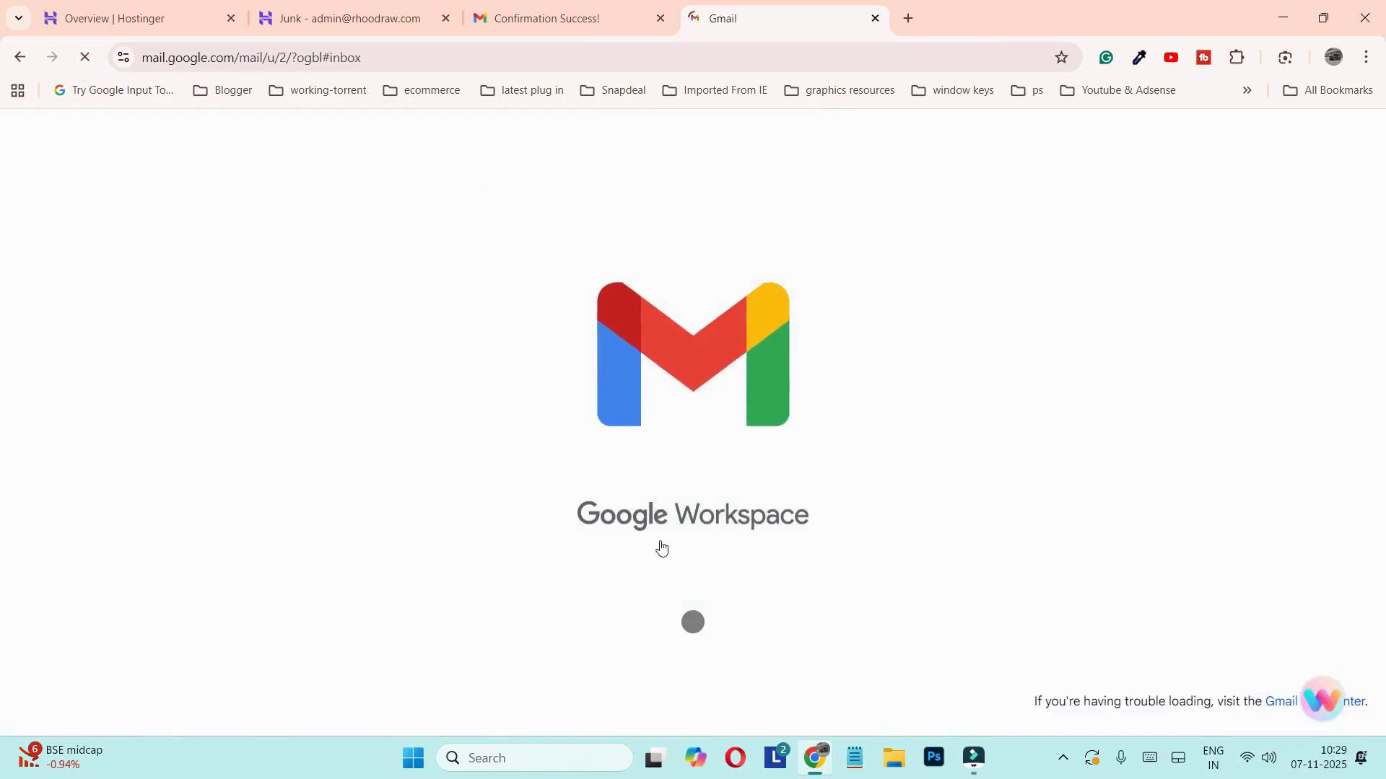
- View the Hostinger admin address label, holding only the welcome email, then expand Inbox folders again
click(29, 428)
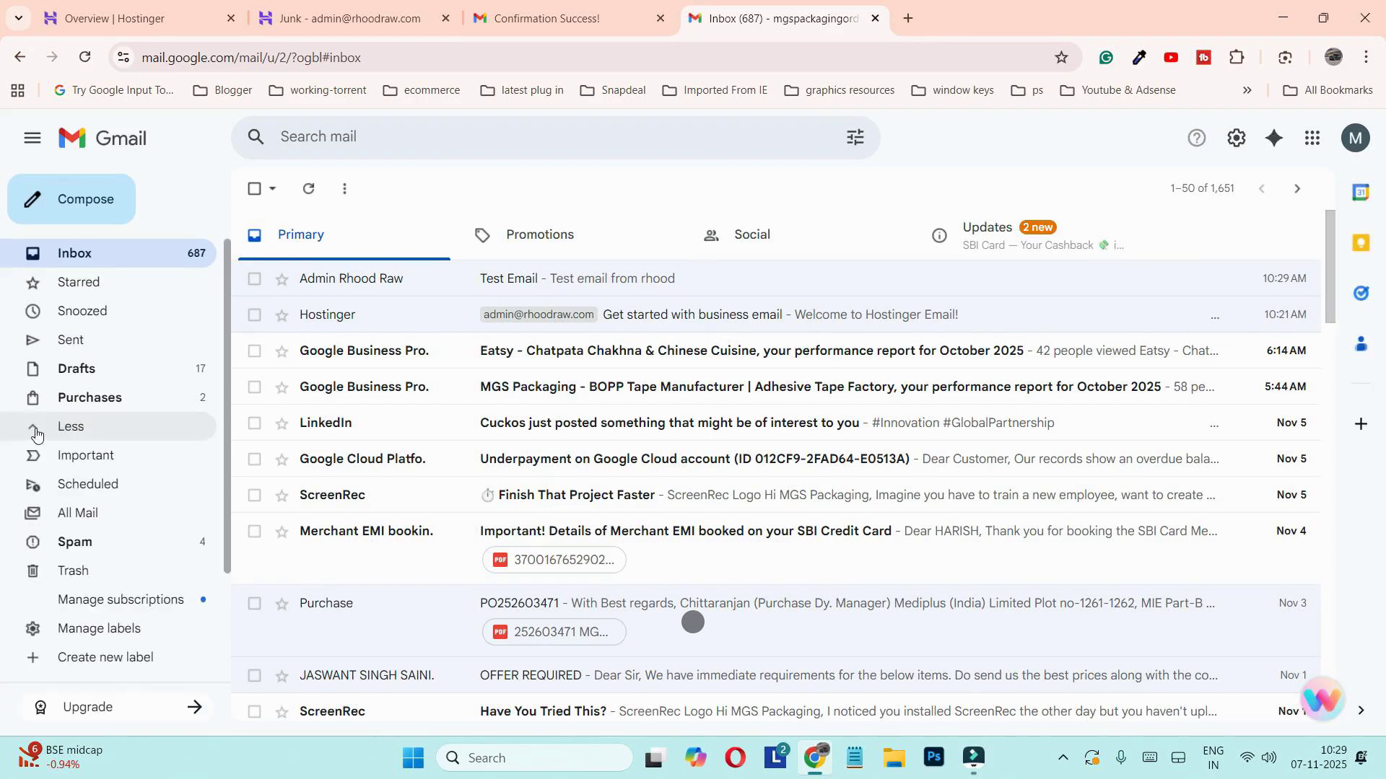
scroll(200, 534, down, 2)
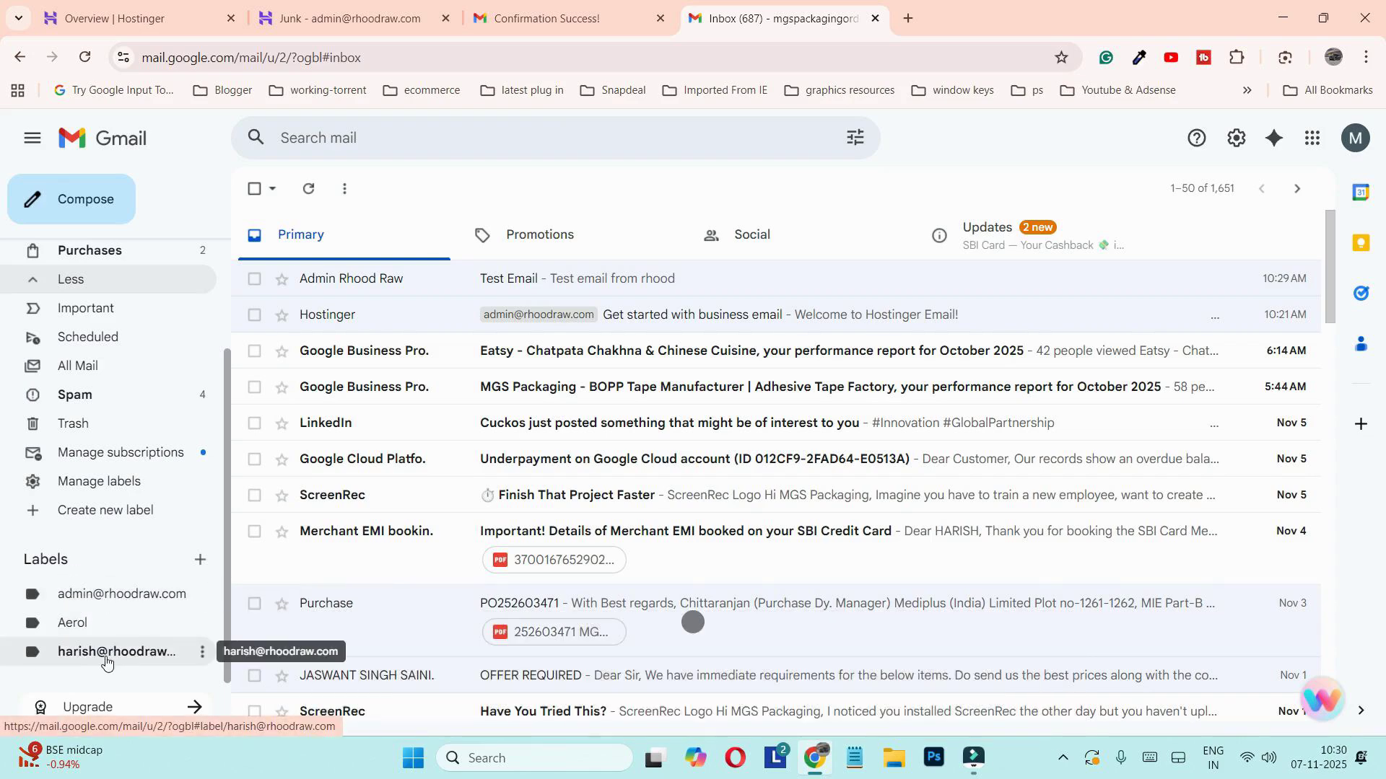
click(121, 592)
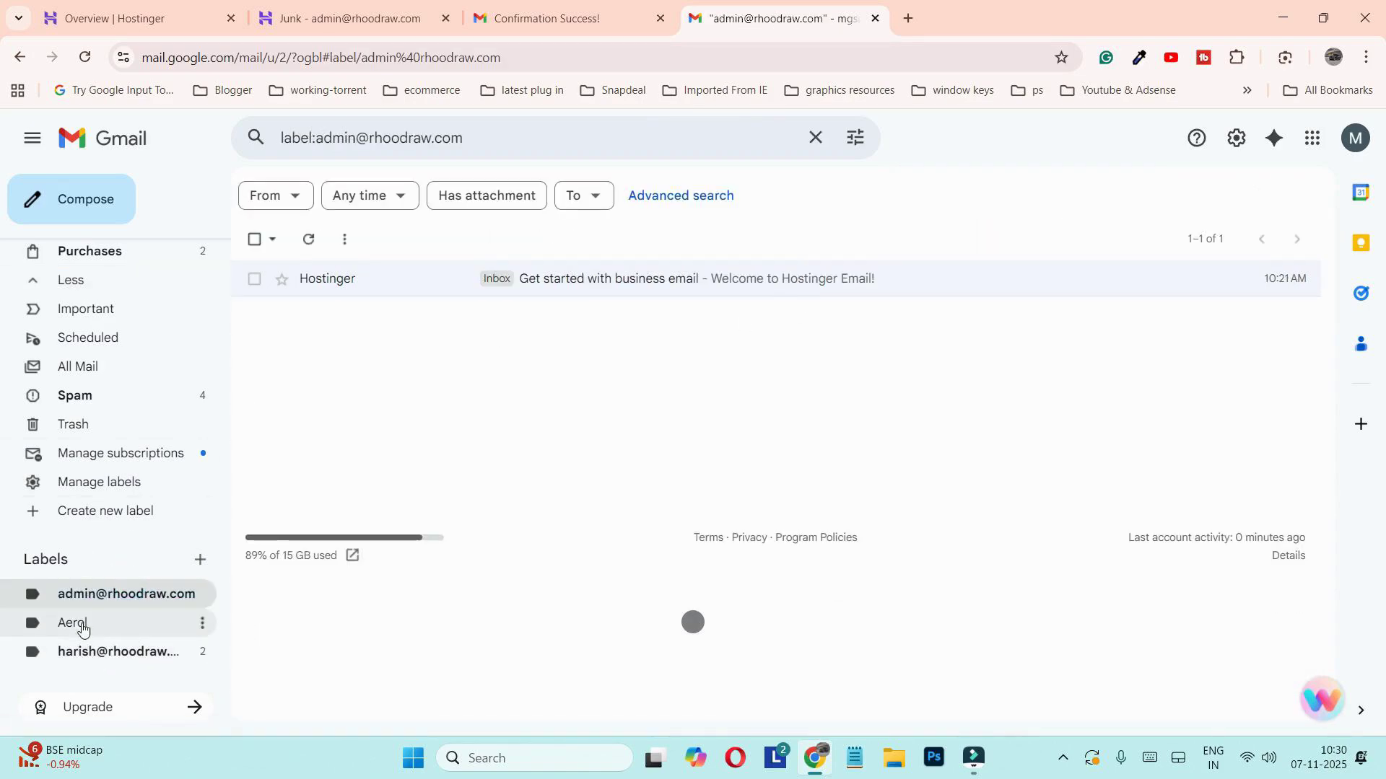
scroll(125, 410, up, 2)
click(68, 253)
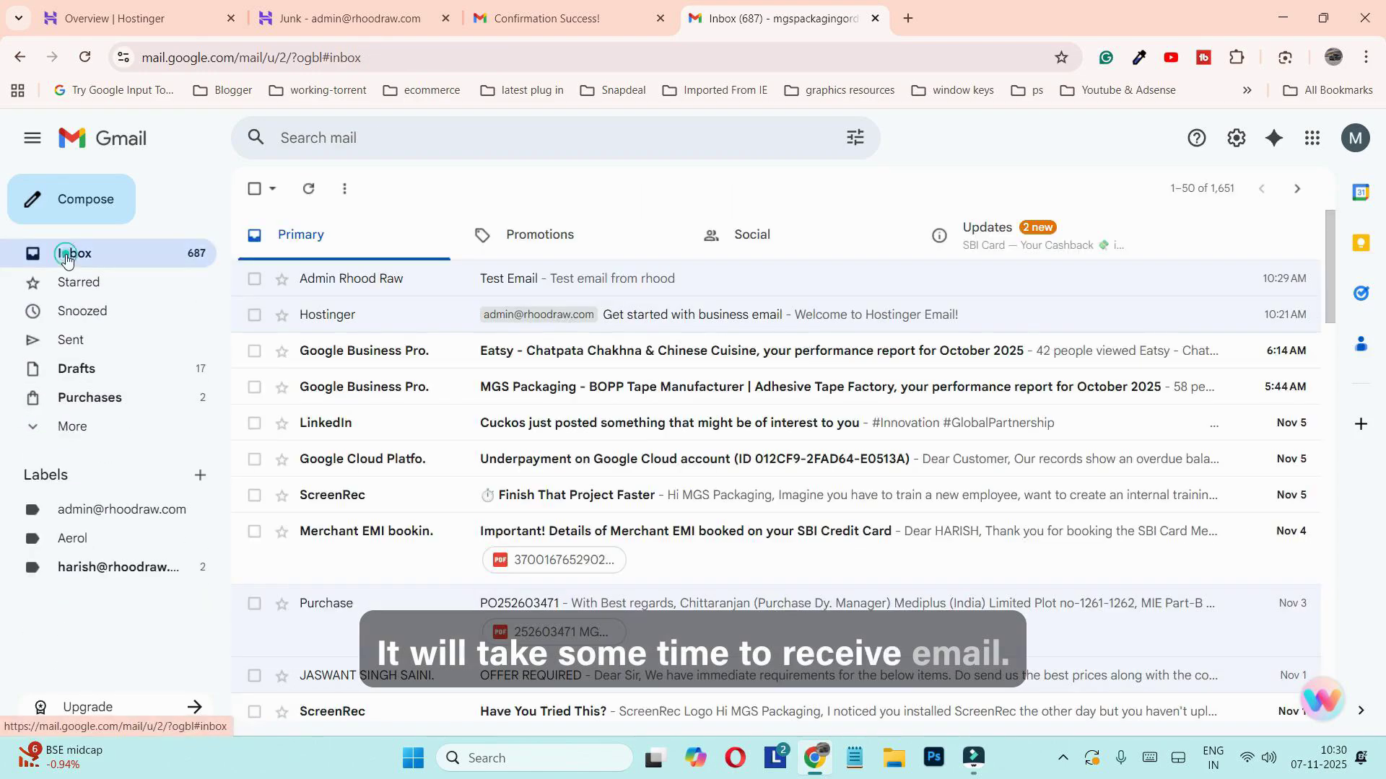
click(72, 426)
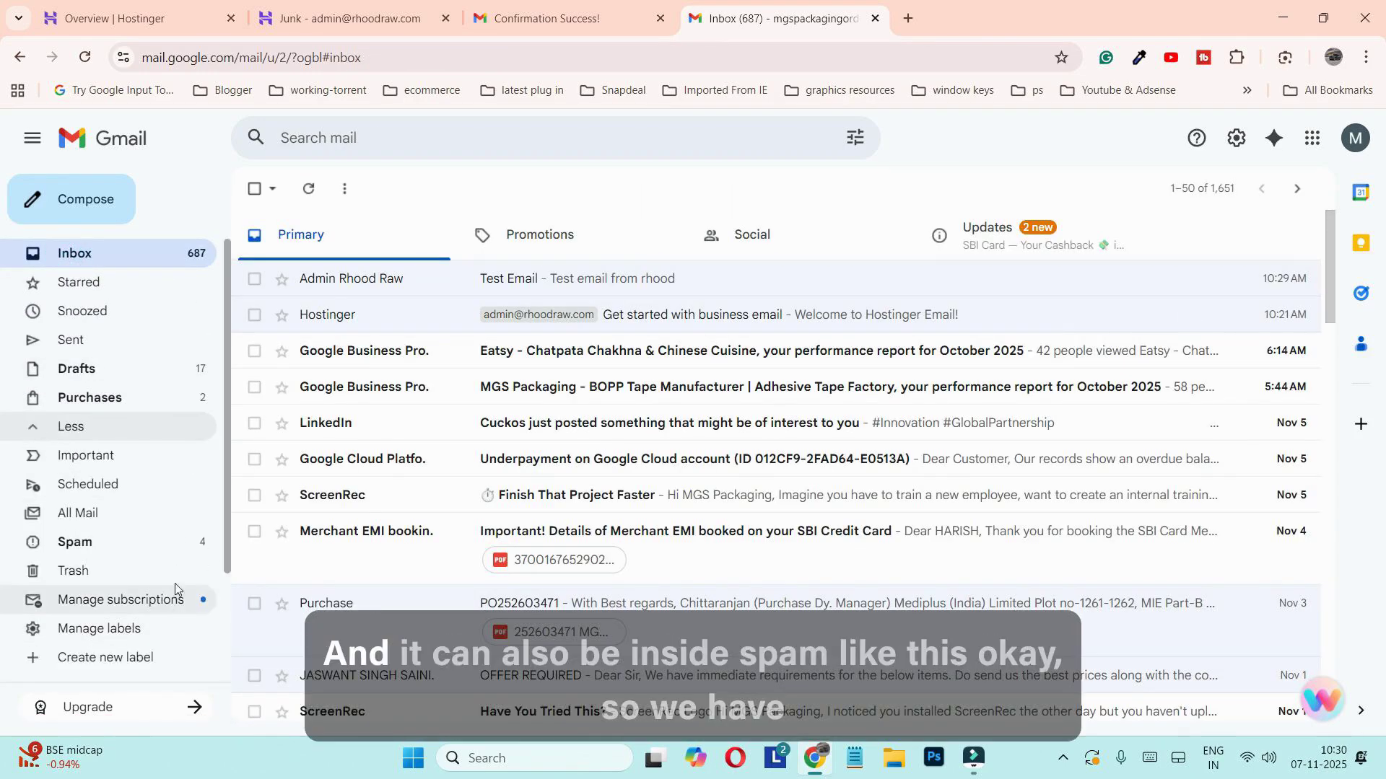
- Find the Test Email in Spam, then switch to the Hostinger webmail Junk tab
click(85, 545)
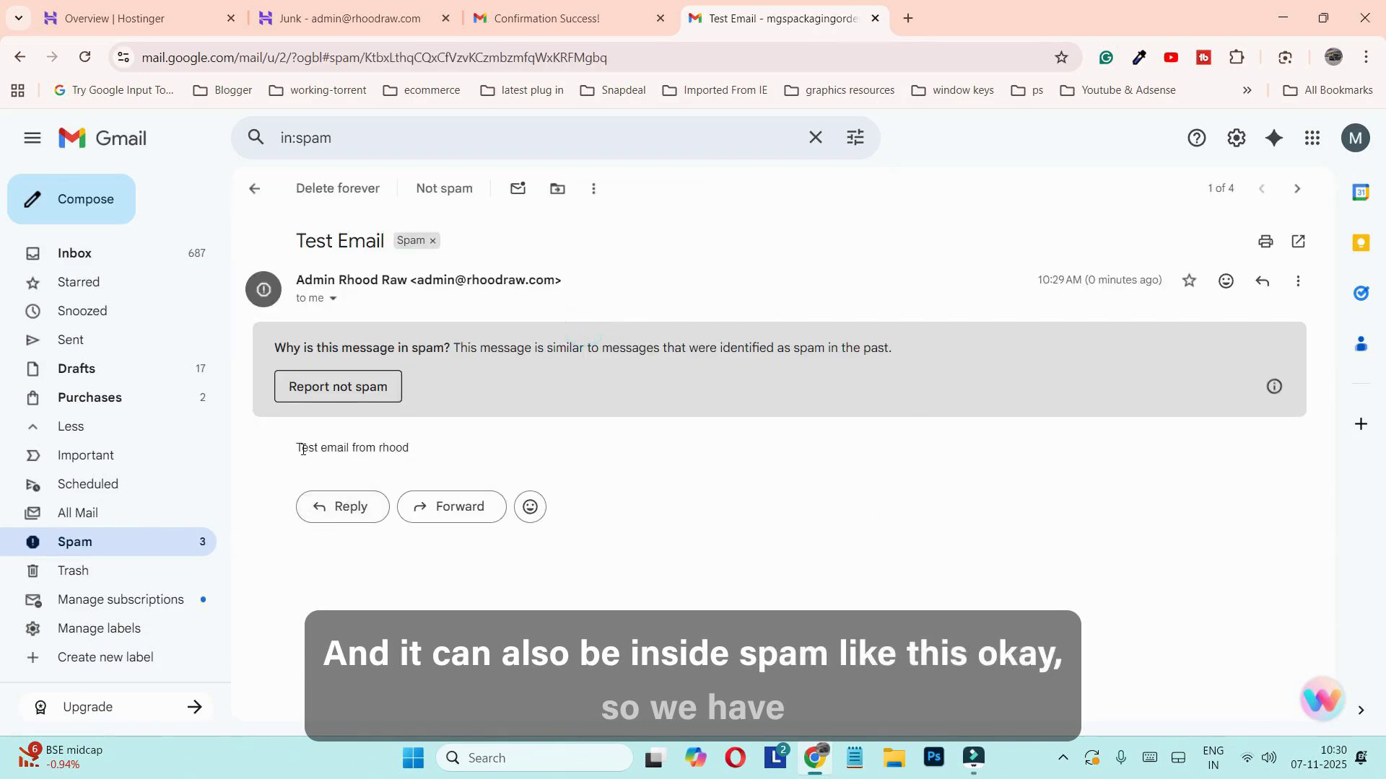
click(258, 196)
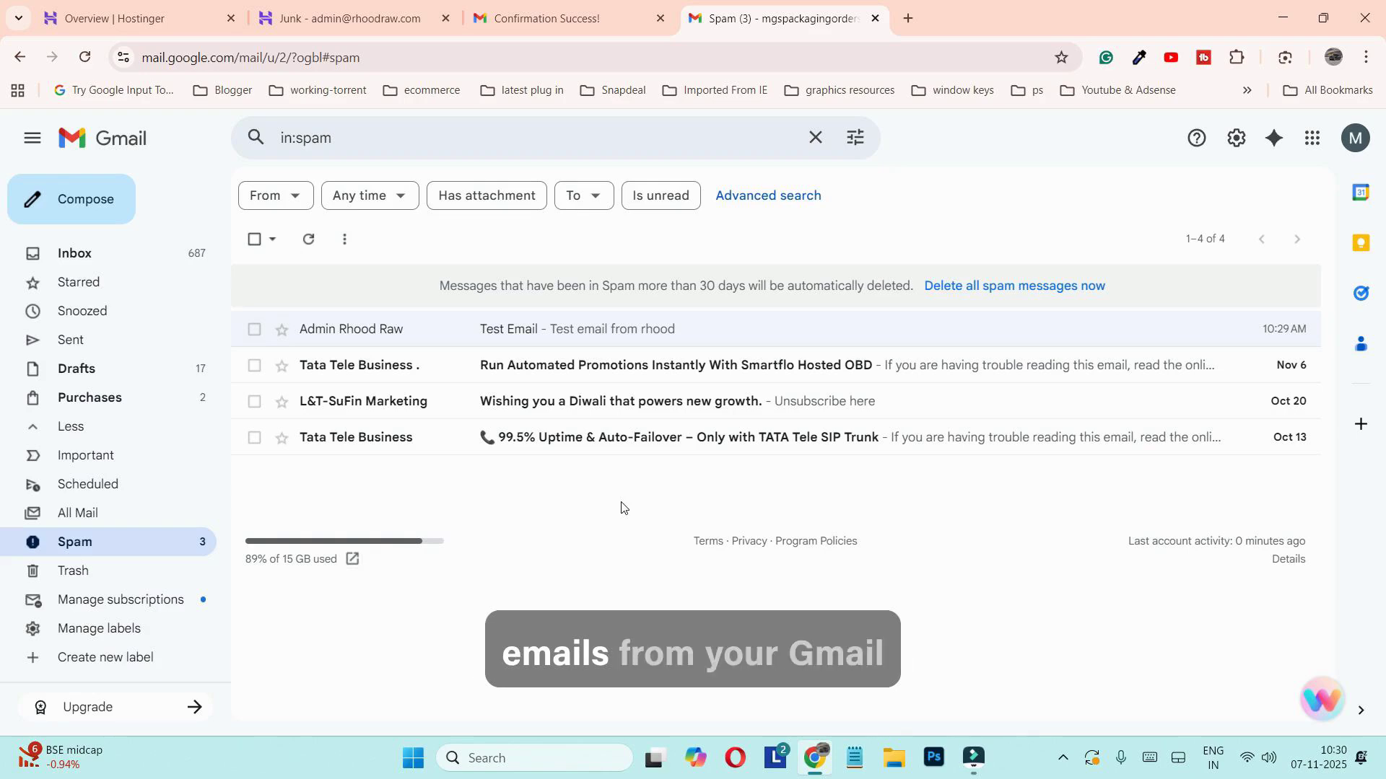
click(325, 18)
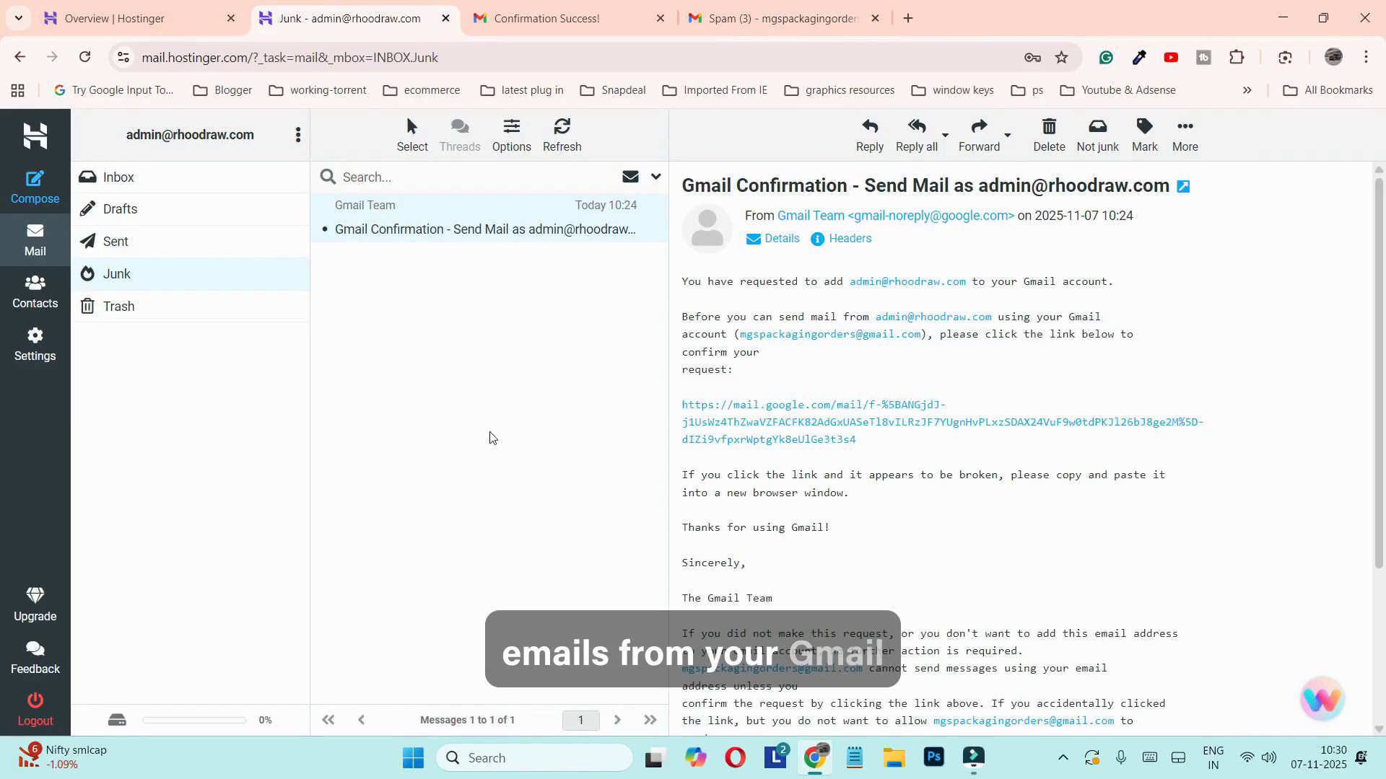